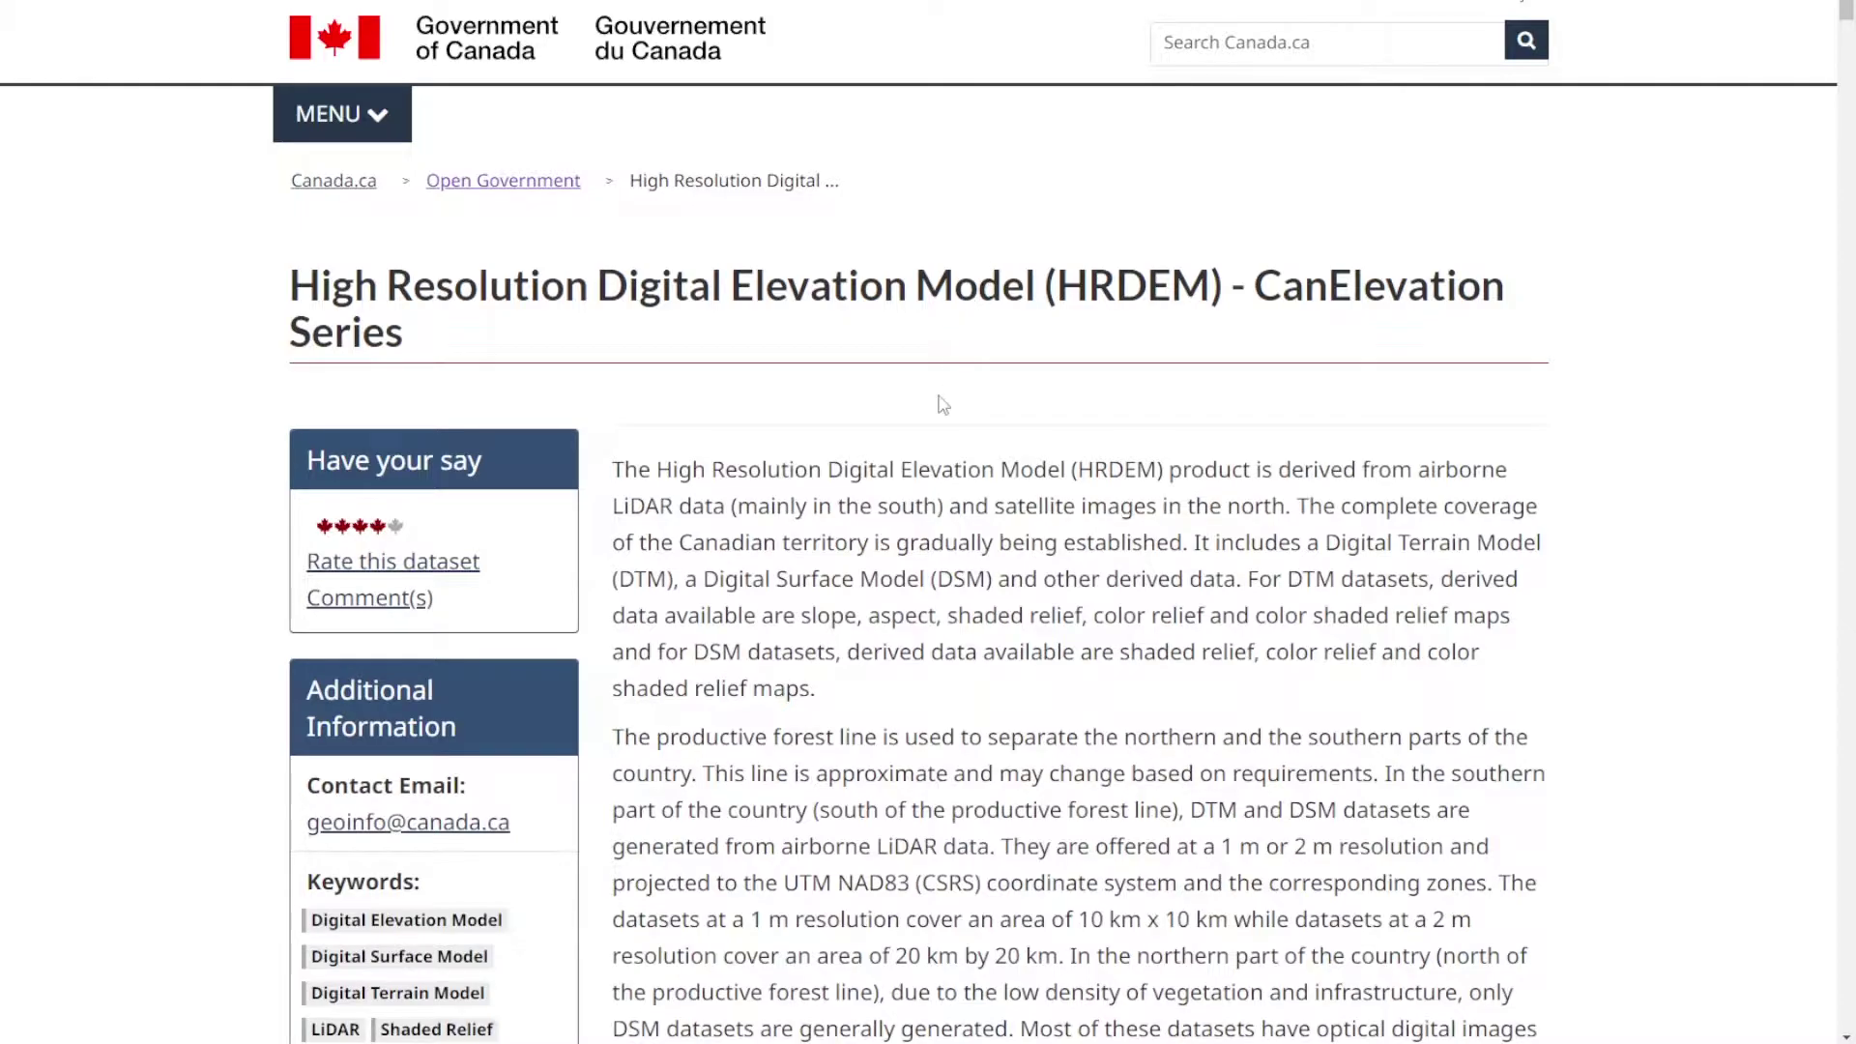
Scroll through the HRDEM CanElevation Series description down to the Data and Resources list.
{"action": "scroll", "coordinate": [885, 460], "scroll_direction": "down", "scroll_amount": 2}
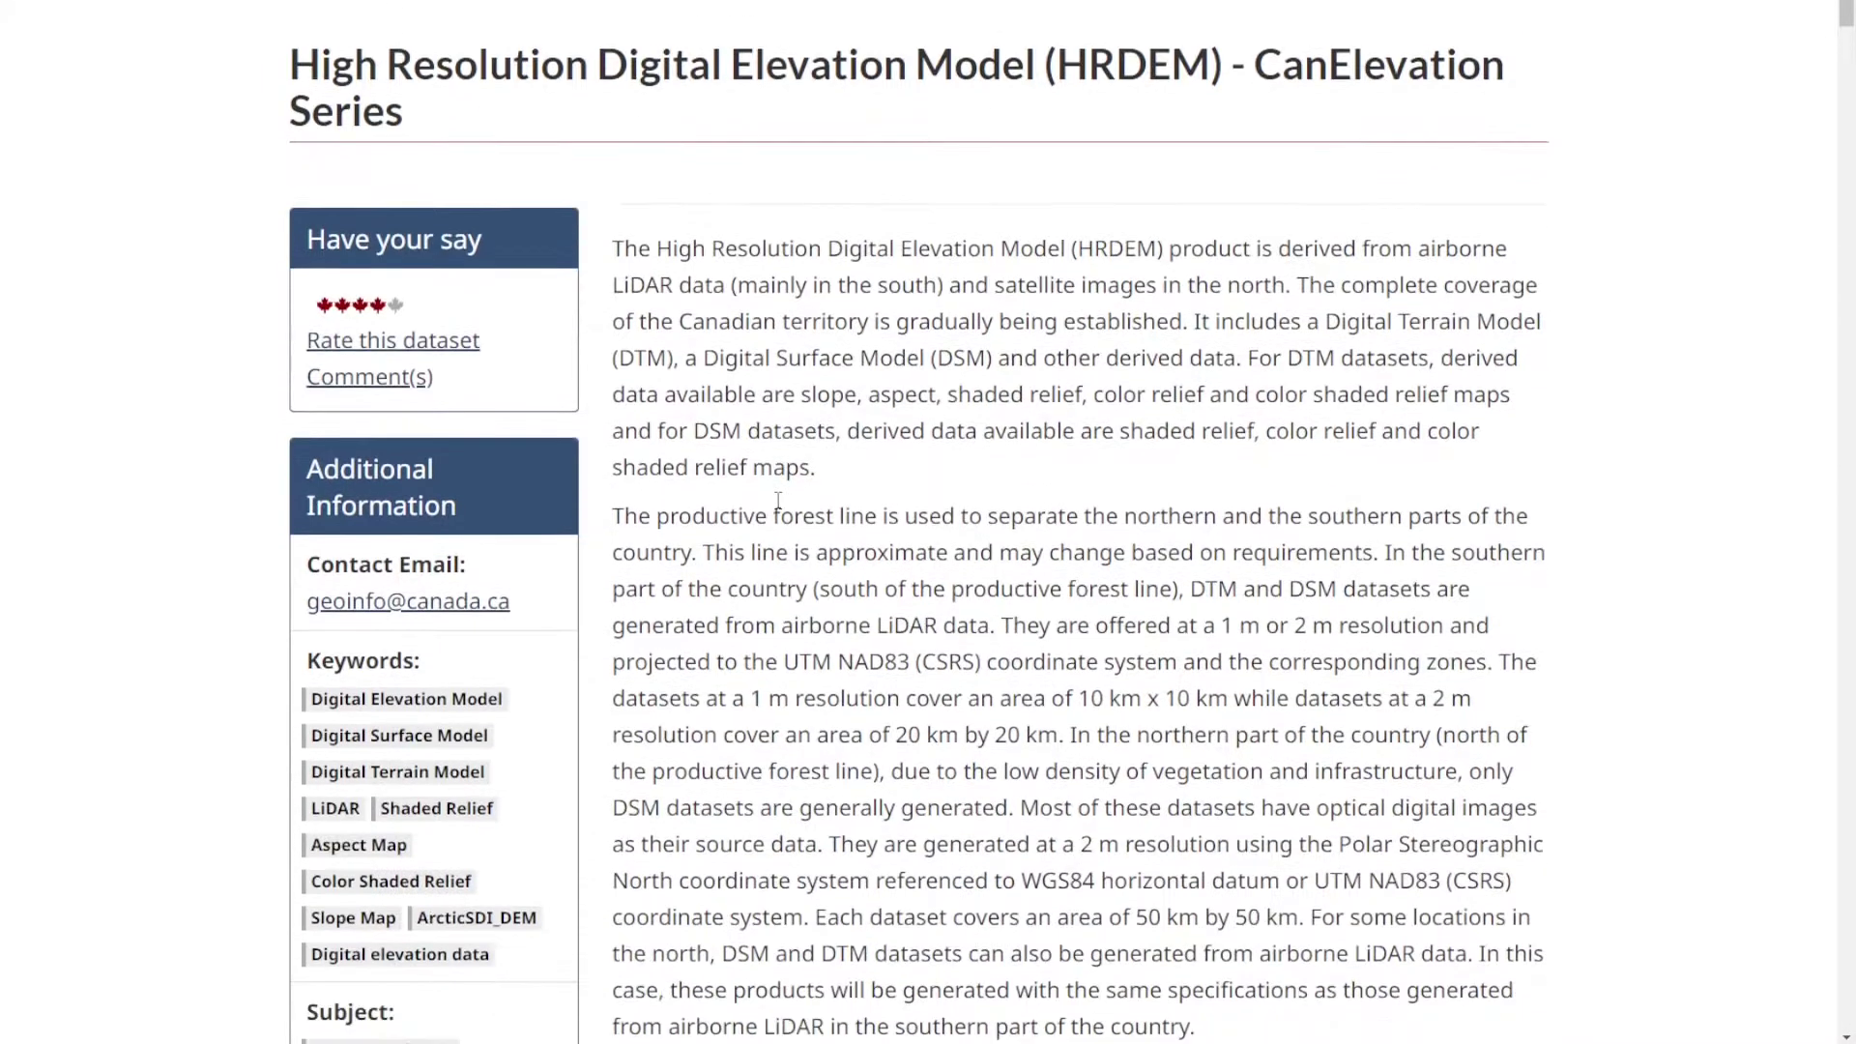
{"action": "scroll", "coordinate": [820, 471], "scroll_direction": "down", "scroll_amount": 4}
{"action": "scroll", "coordinate": [820, 470], "scroll_direction": "down", "scroll_amount": 8}
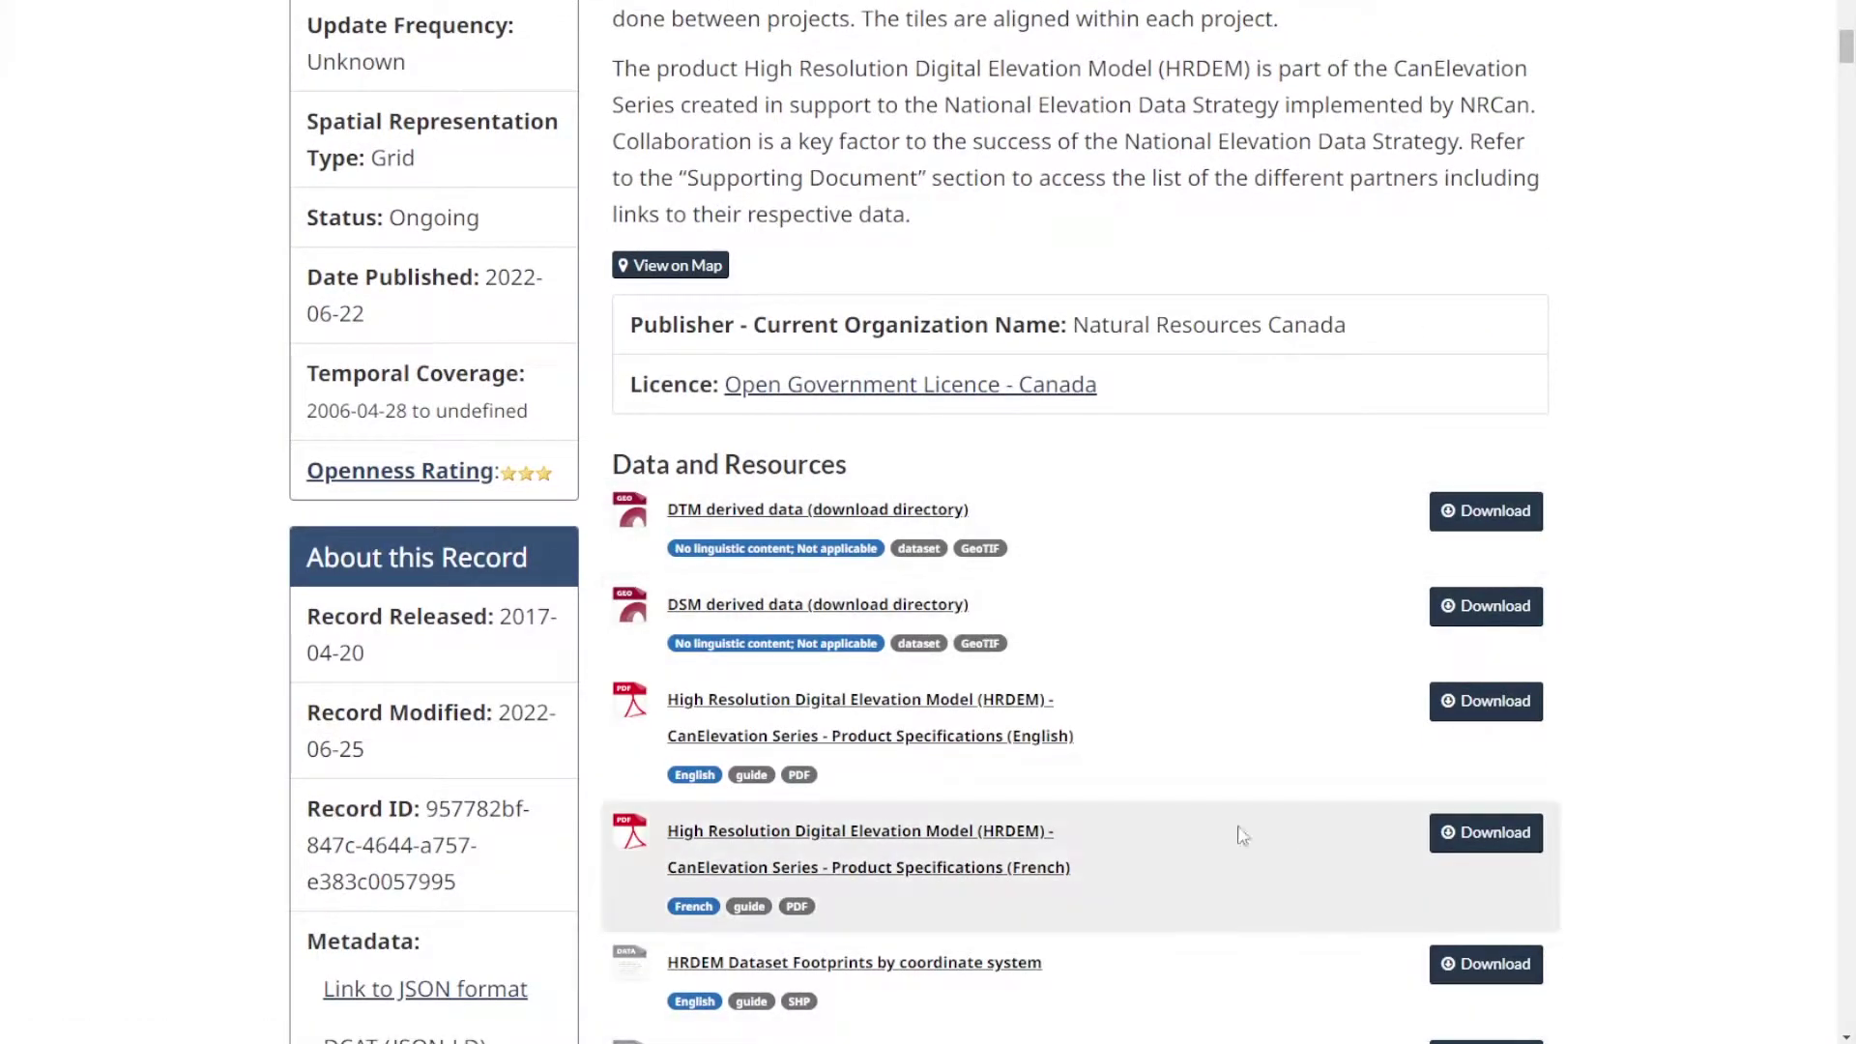
{"action": "scroll", "coordinate": [967, 725], "scroll_direction": "up", "scroll_amount": 4}
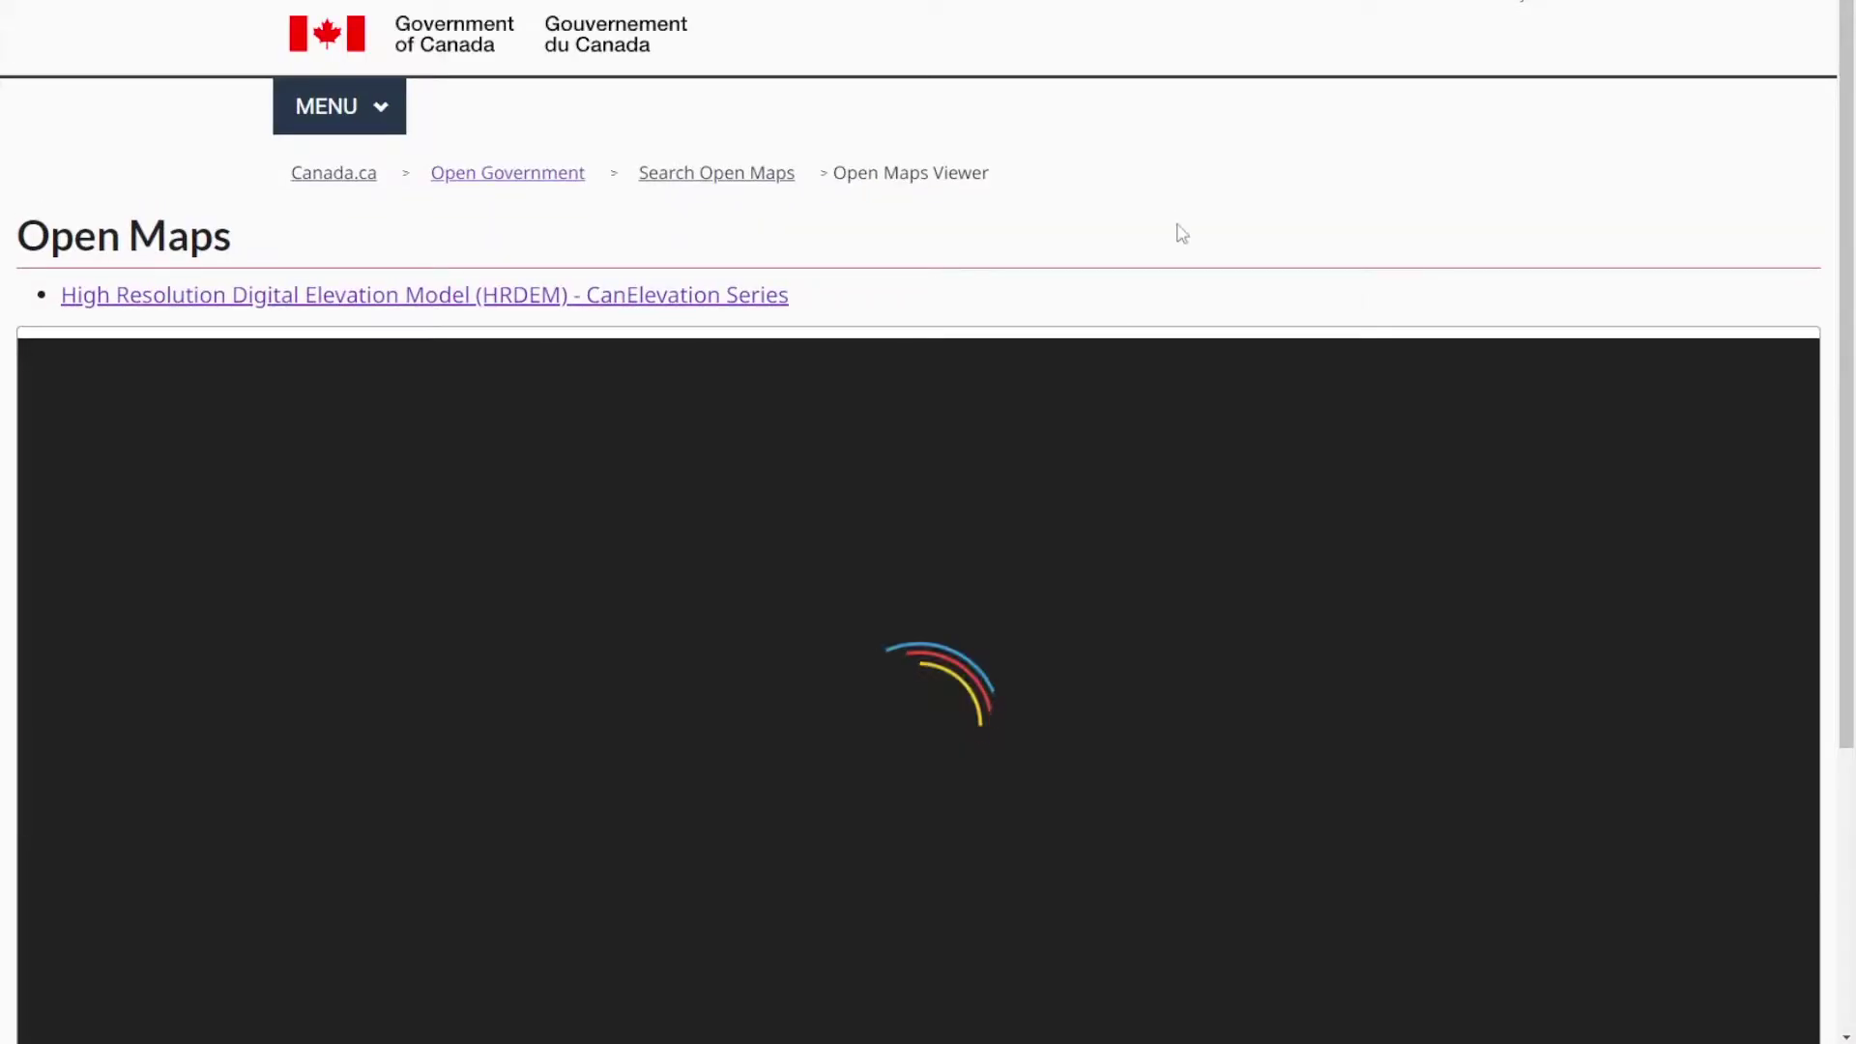
Zoom and drag the HRDEM coverage map to centre on Vancouver and the Strait of Georgia.
{"action": "scroll", "coordinate": [967, 638], "scroll_direction": "down", "scroll_amount": 1}
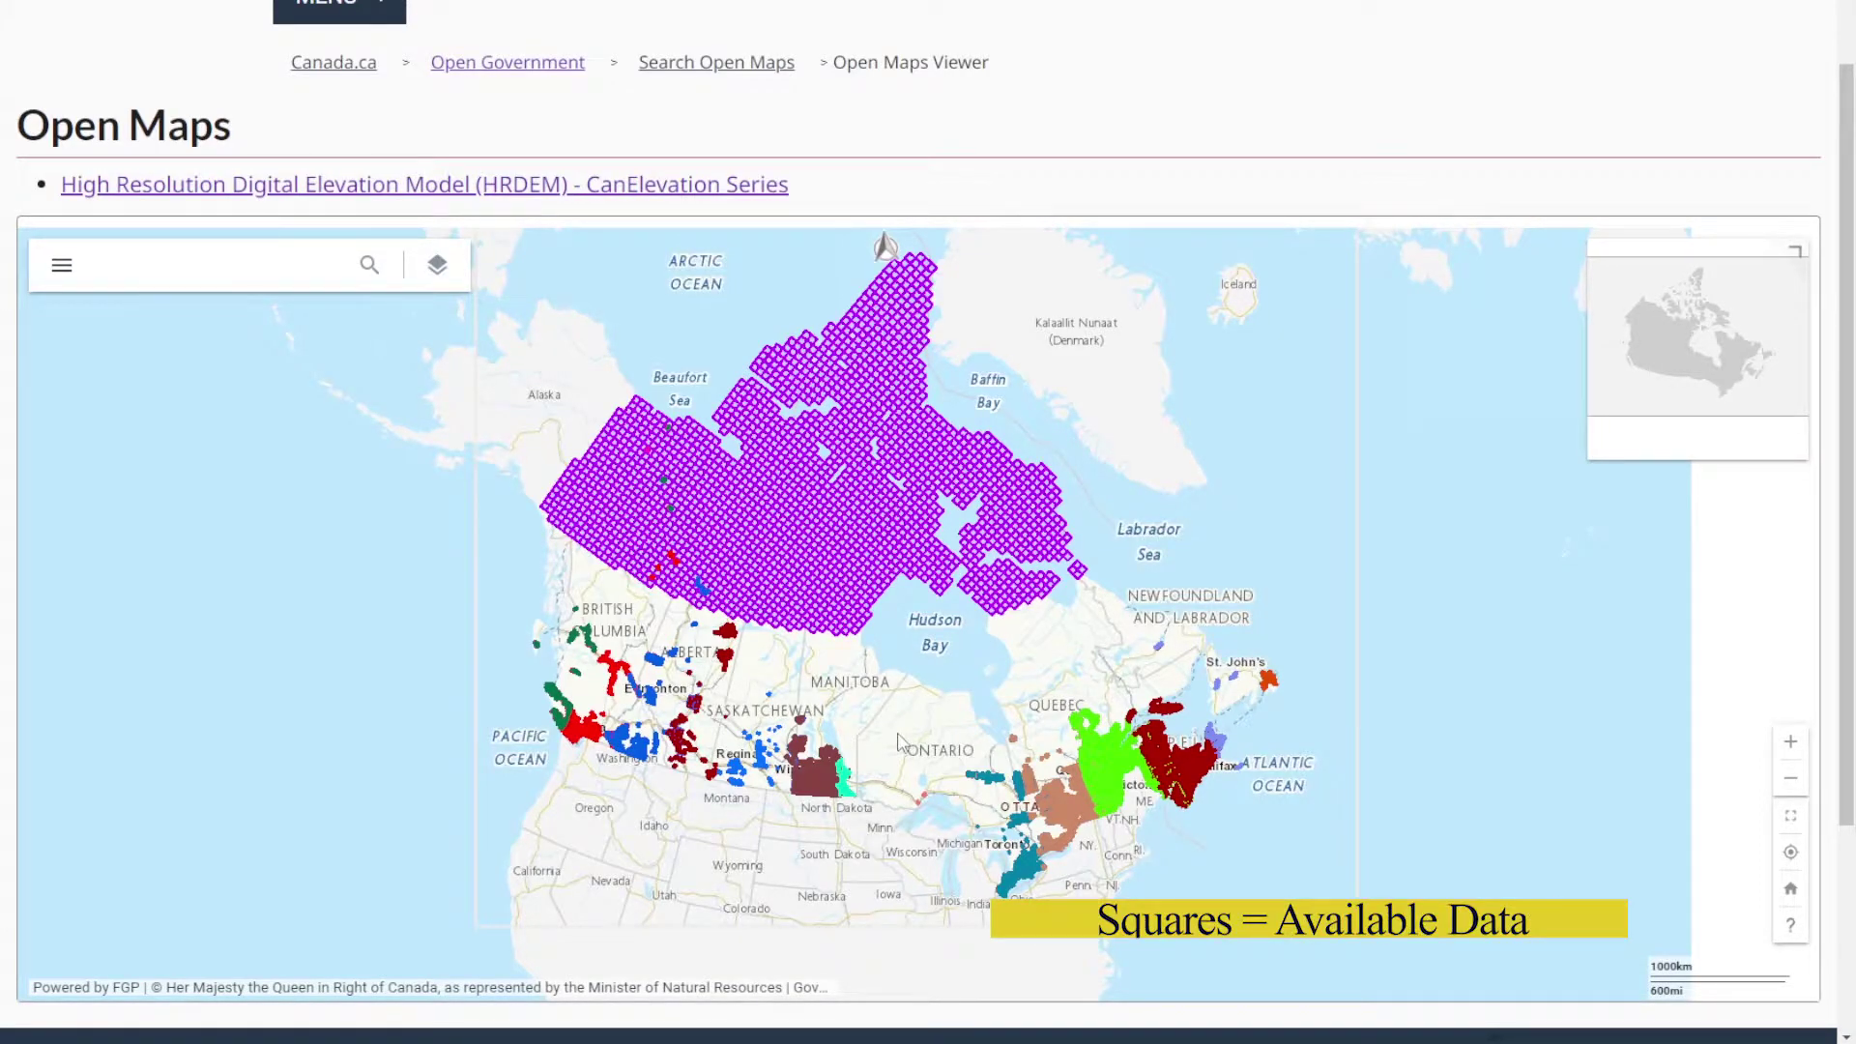
{"action": "scroll", "coordinate": [503, 752], "scroll_direction": "up", "scroll_amount": 3}
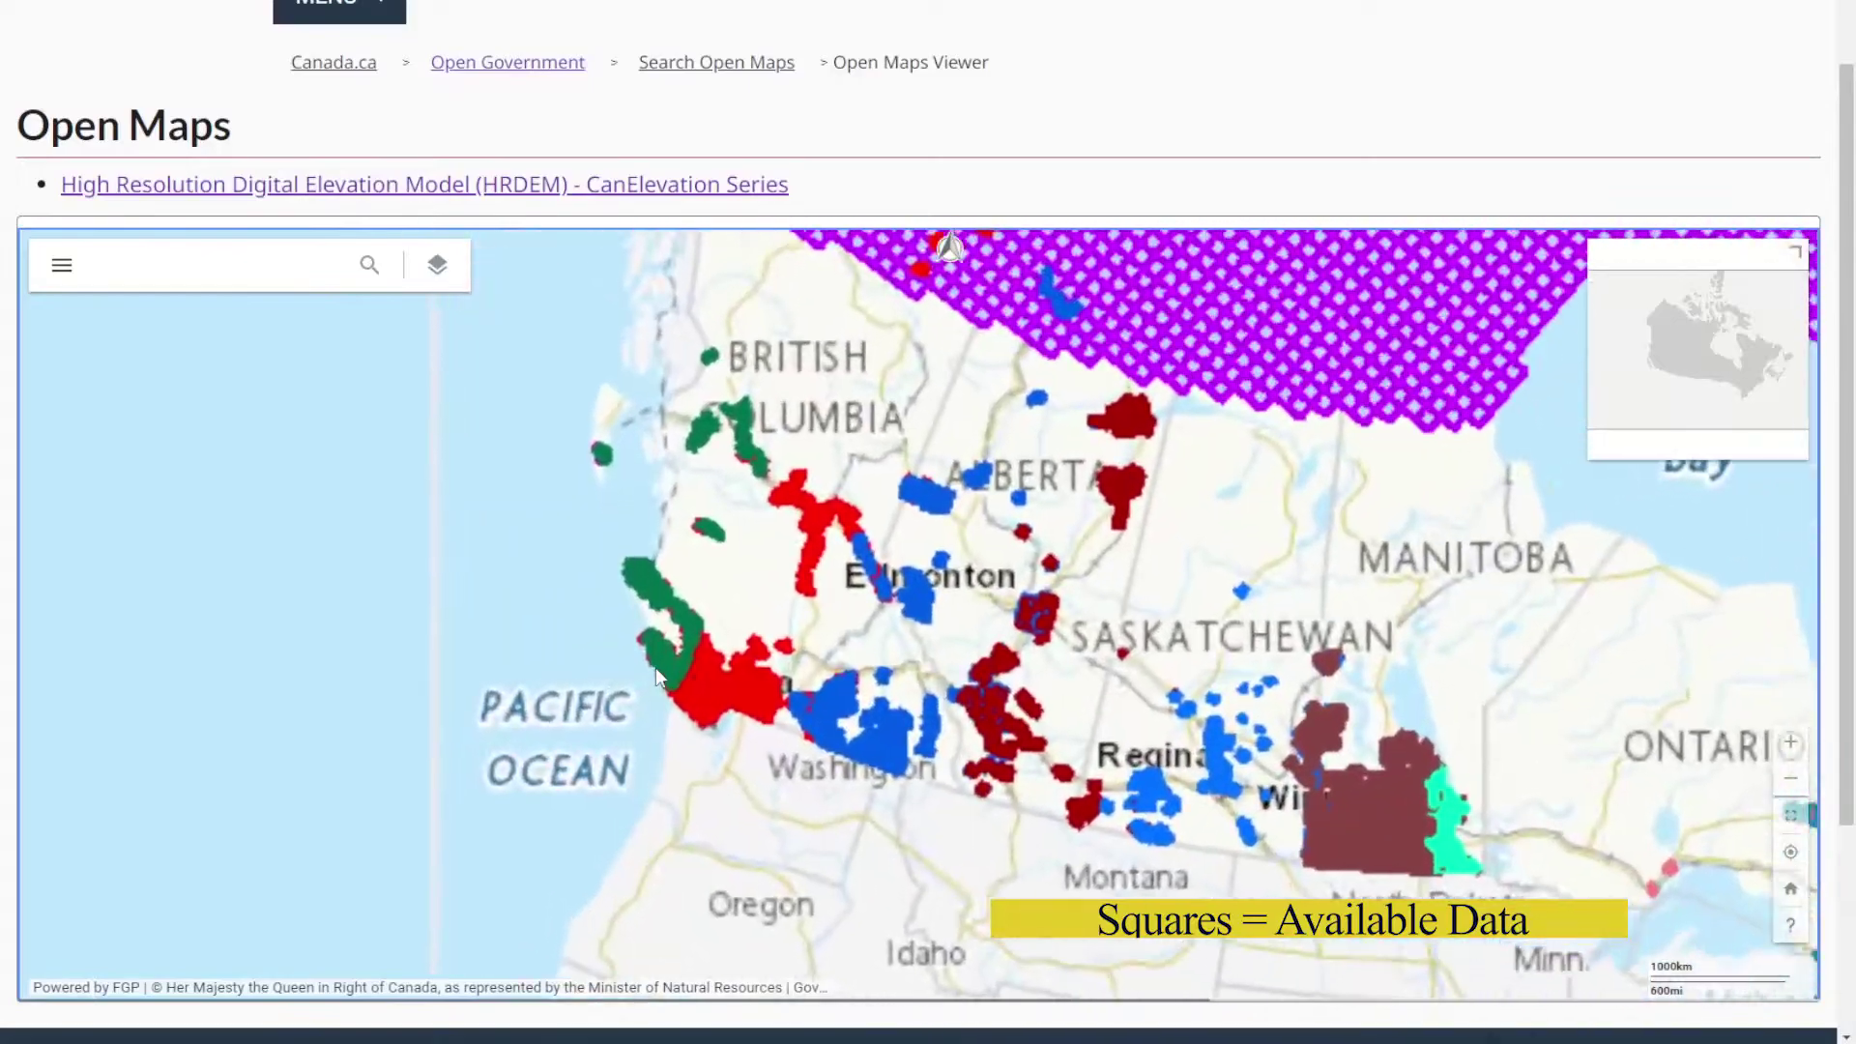
{"action": "scroll", "coordinate": [656, 667], "scroll_direction": "up", "scroll_amount": 1}
{"action": "scroll", "coordinate": [580, 671], "scroll_direction": "up", "scroll_amount": 2}
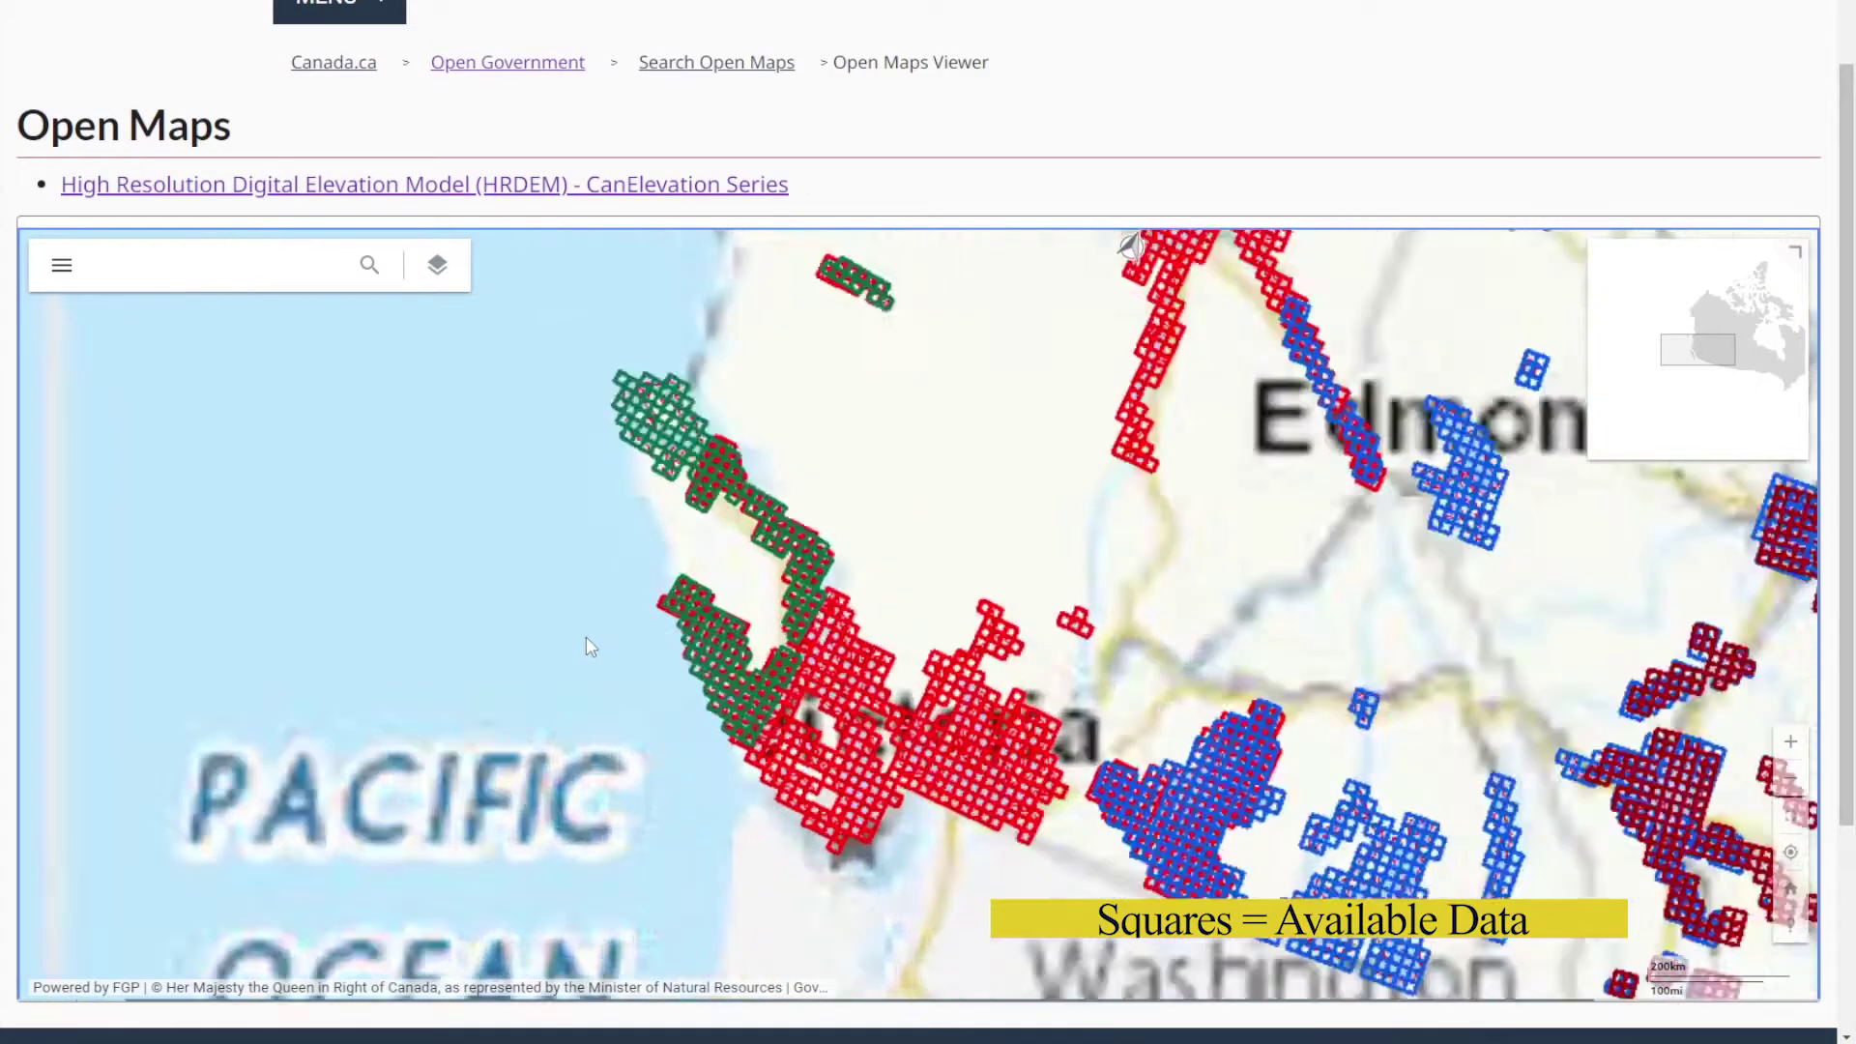
{"action": "scroll", "coordinate": [599, 633], "scroll_direction": "up", "scroll_amount": 2}
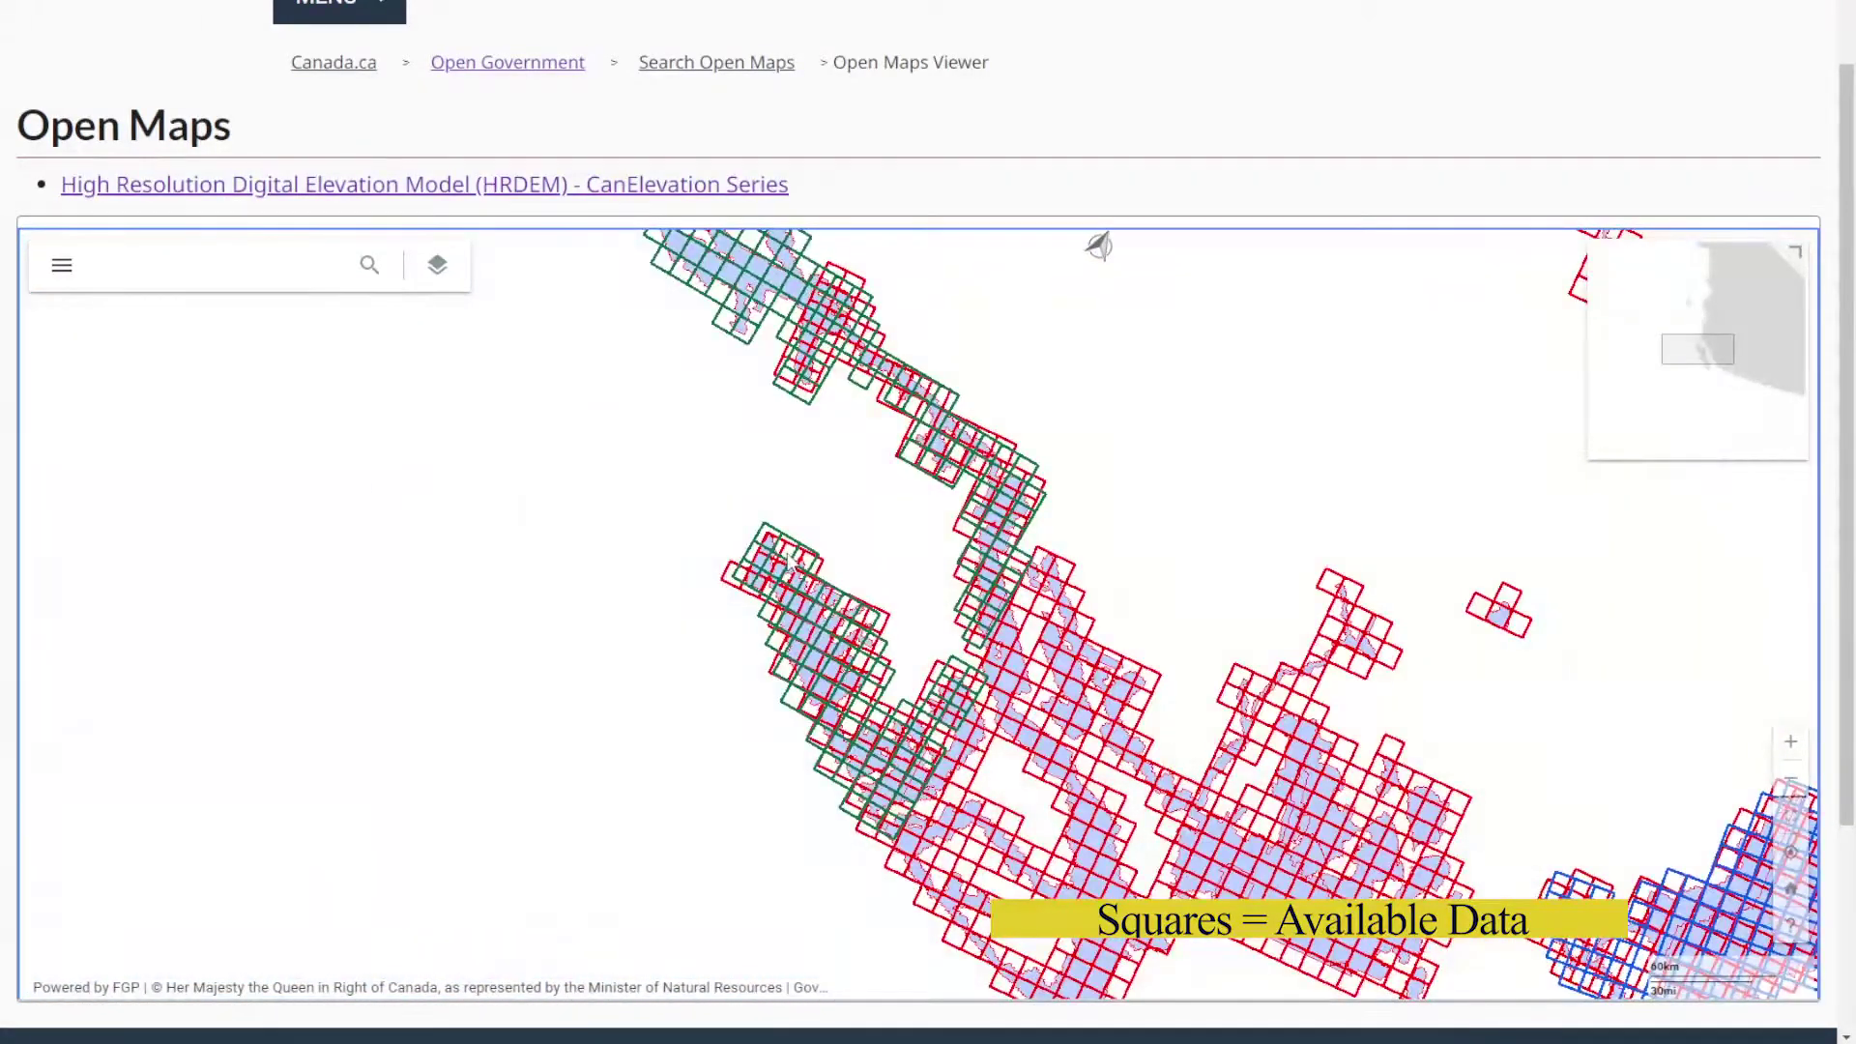
{"action": "scroll", "coordinate": [1015, 724], "scroll_direction": "up", "scroll_amount": 1}
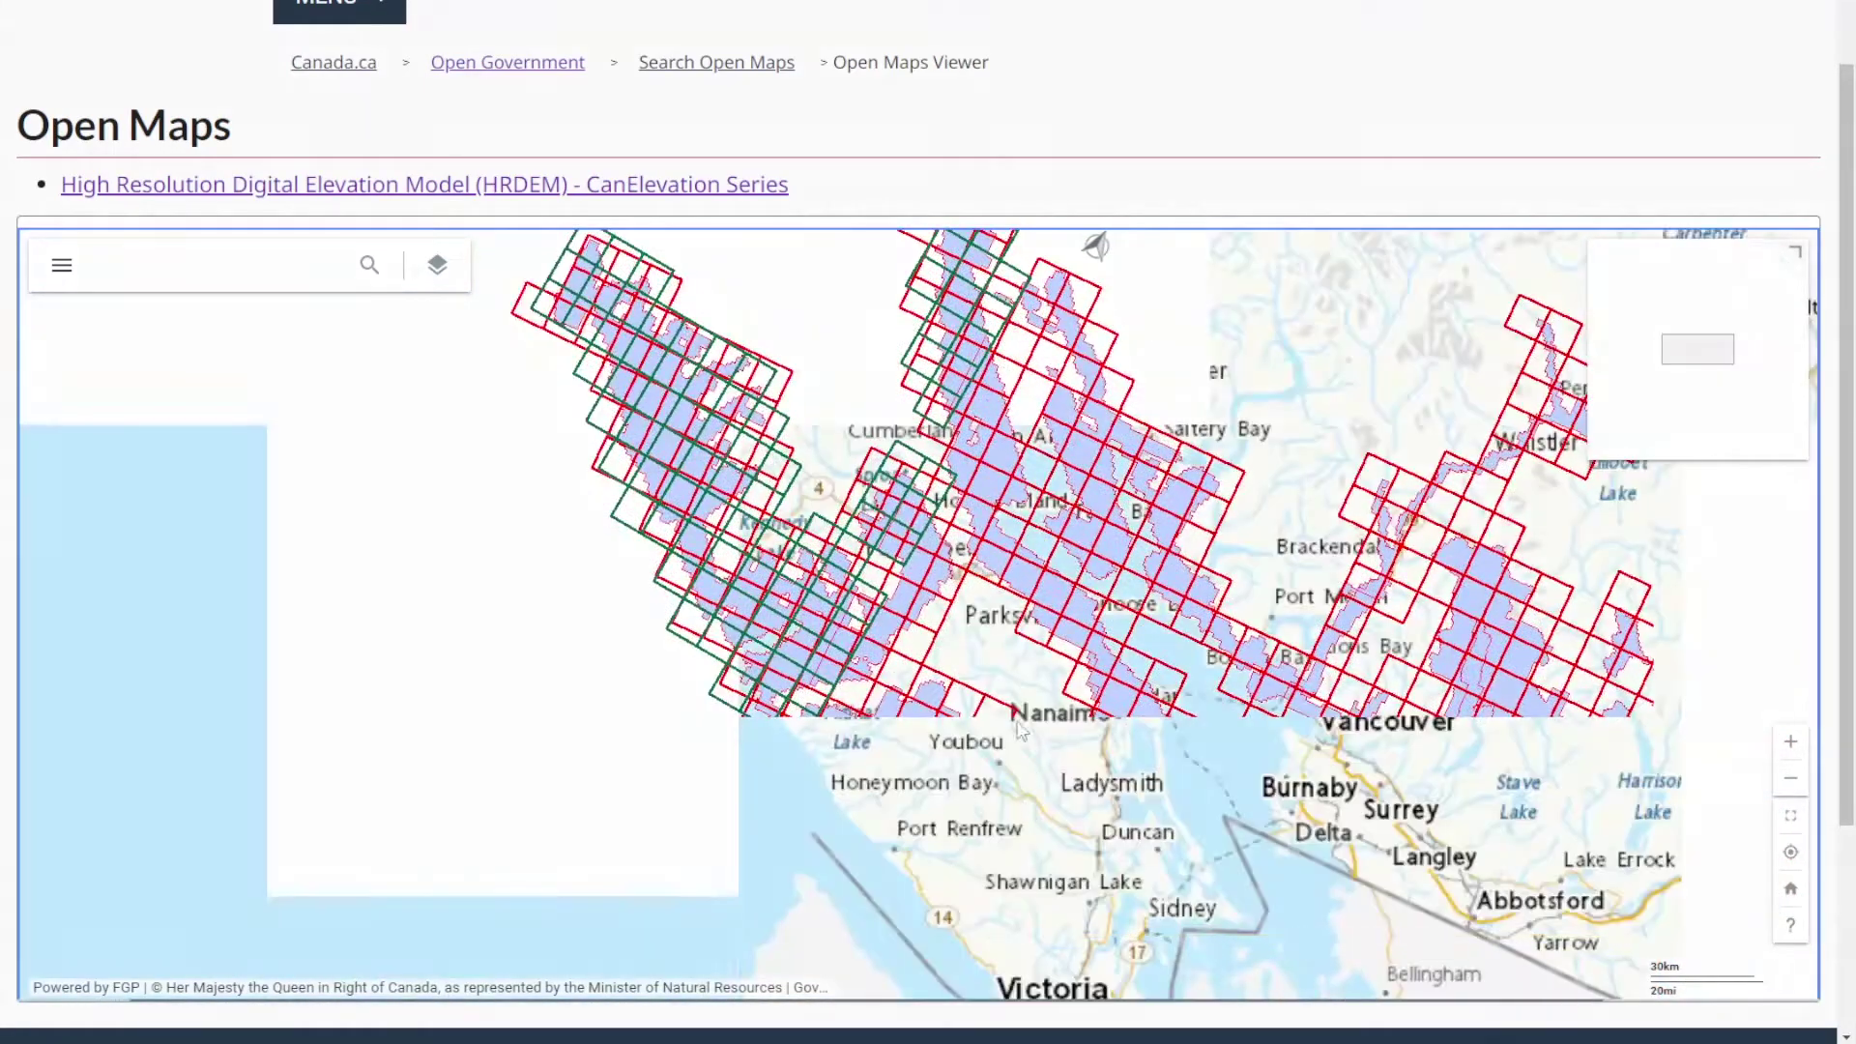
{"action": "left_click_drag", "start_coordinate": [1349, 847], "coordinate": [1000, 708]}
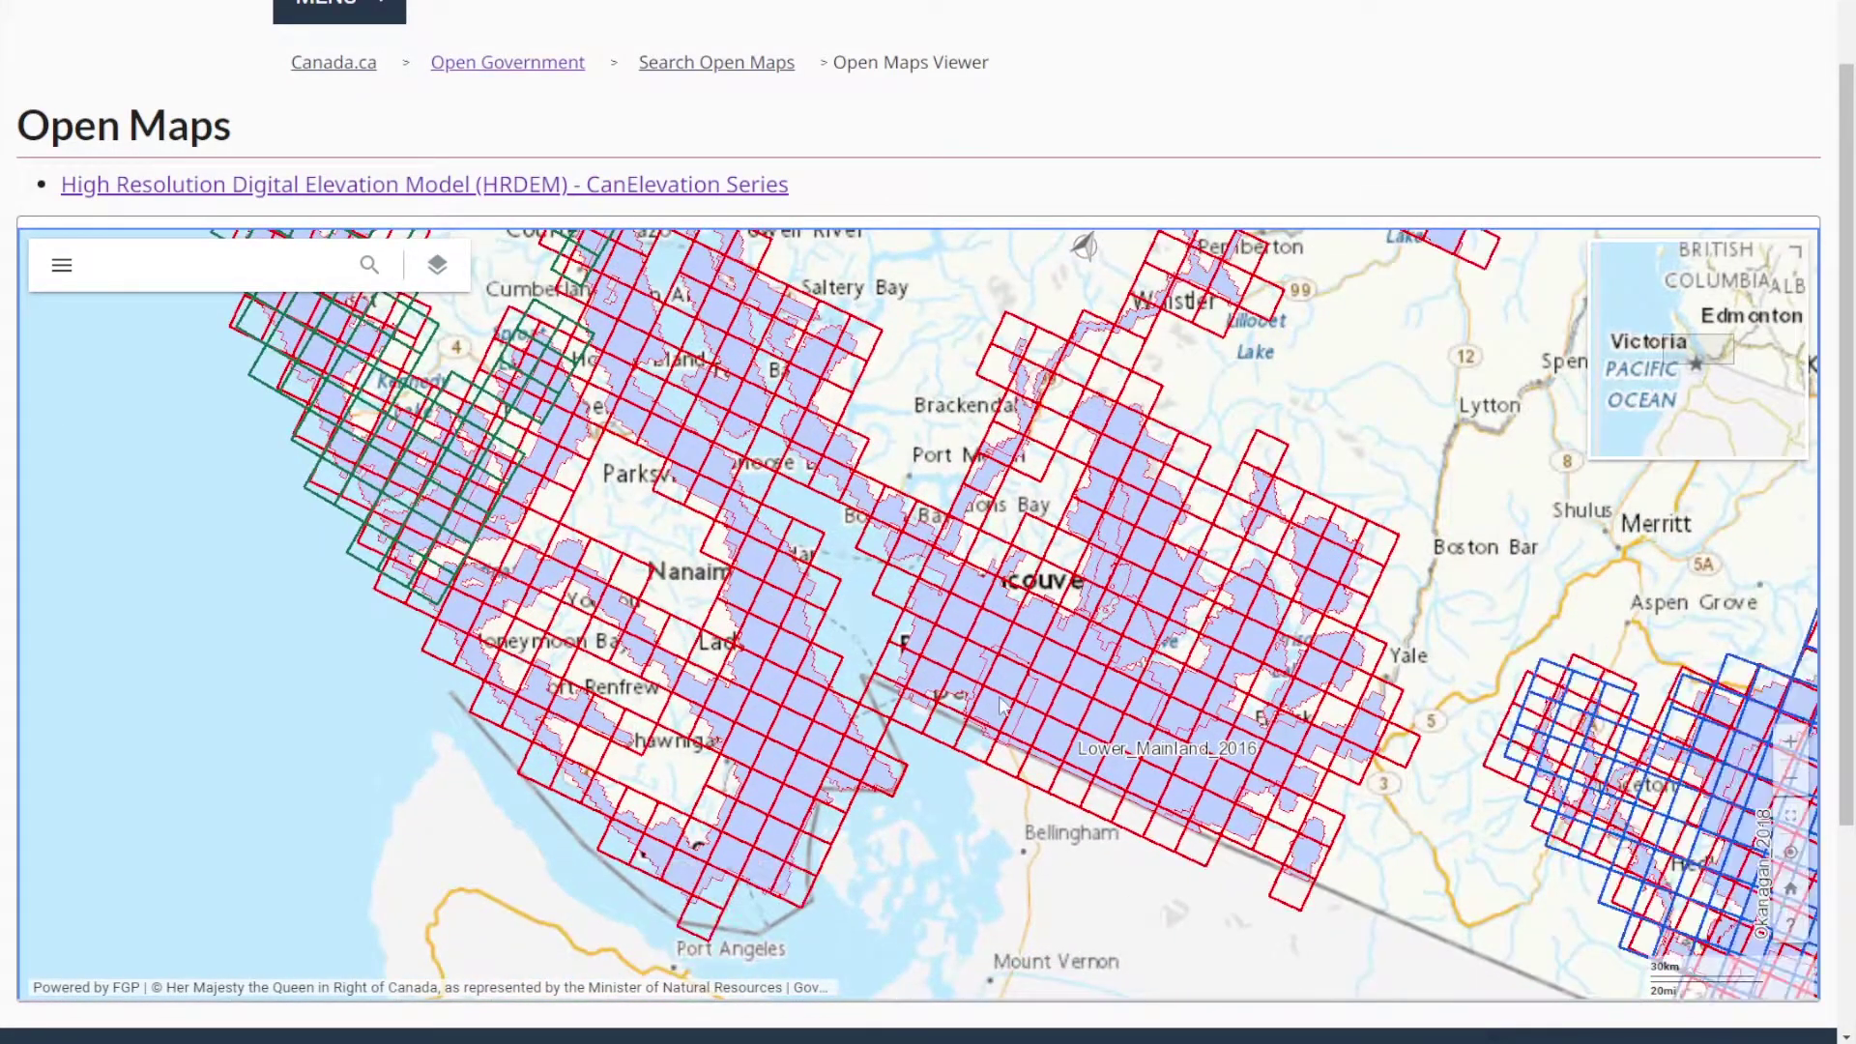
Hide the HRDEM Project Footprints layer and zoom into the UBC / Point Grey area.
{"action": "left_click", "coordinate": [437, 265]}
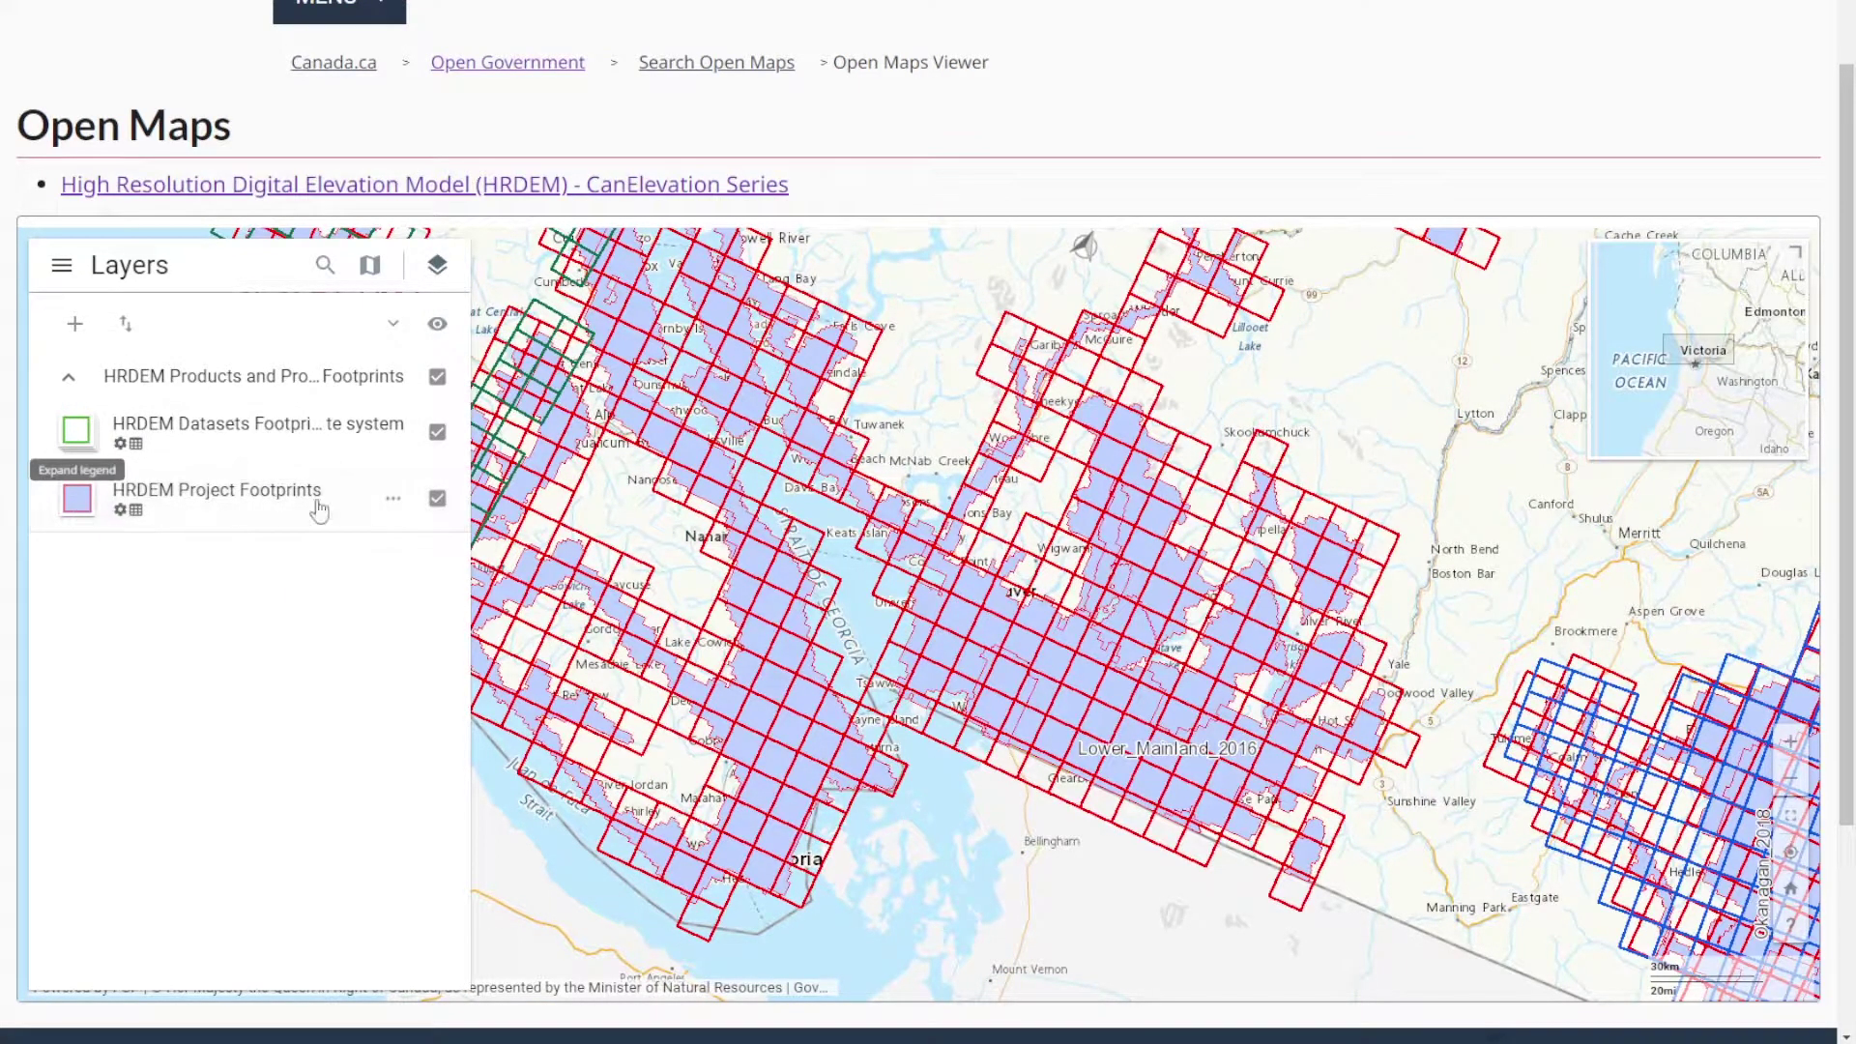
{"action": "left_click", "coordinate": [437, 498]}
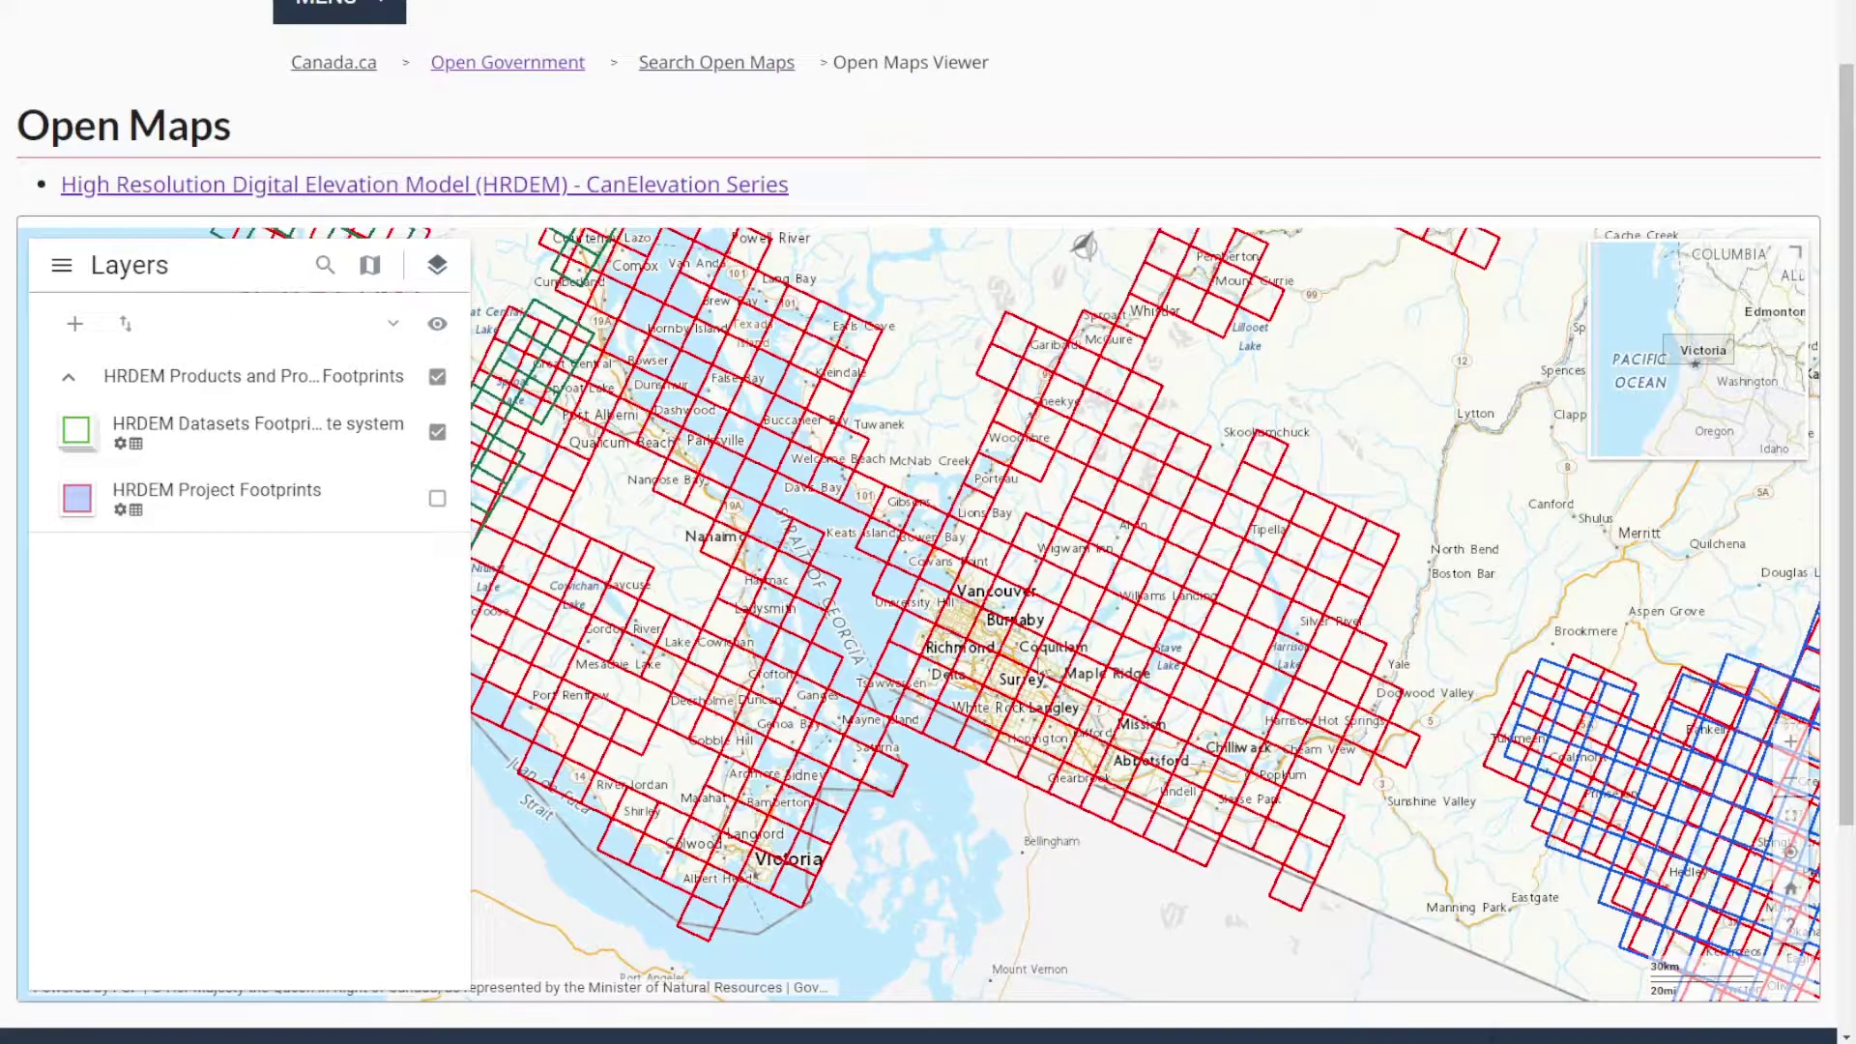
{"action": "scroll", "coordinate": [967, 623], "scroll_direction": "up", "scroll_amount": 1}
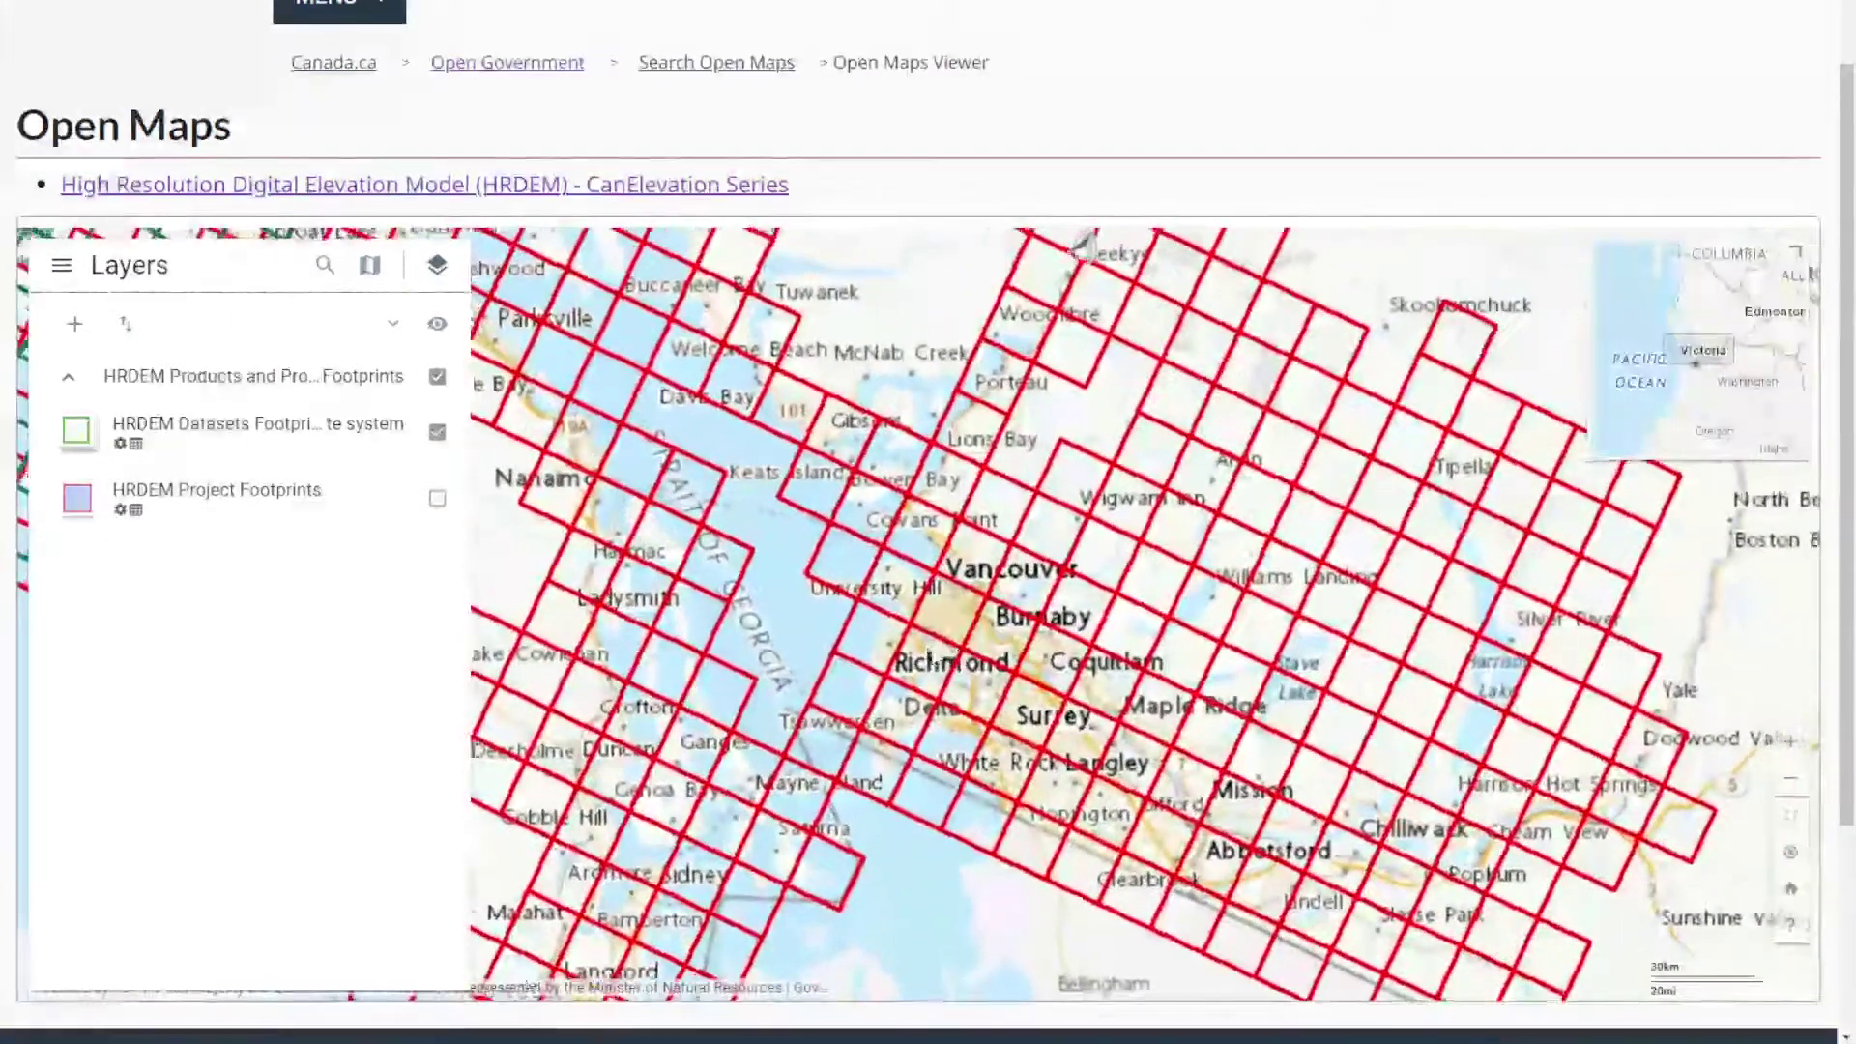
{"action": "scroll", "coordinate": [918, 609], "scroll_direction": "up", "scroll_amount": 3}
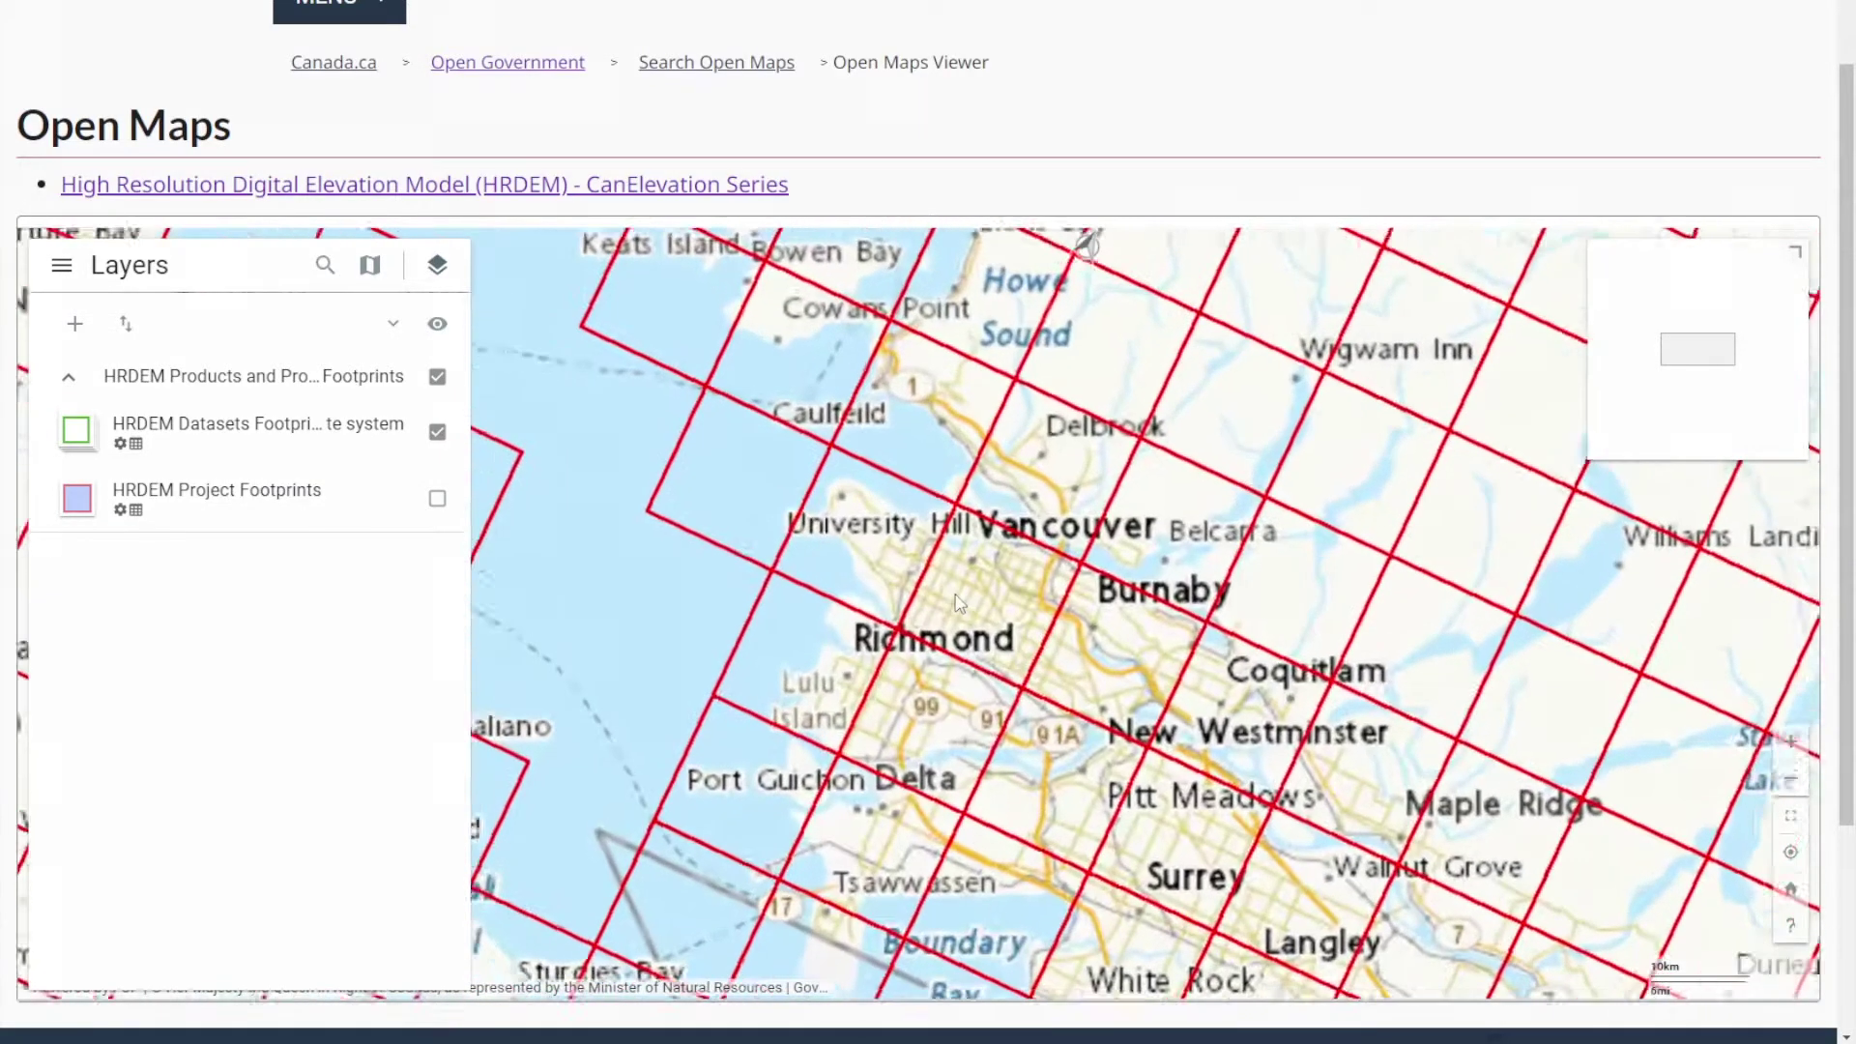
{"action": "scroll", "coordinate": [817, 494], "scroll_direction": "up", "scroll_amount": 3}
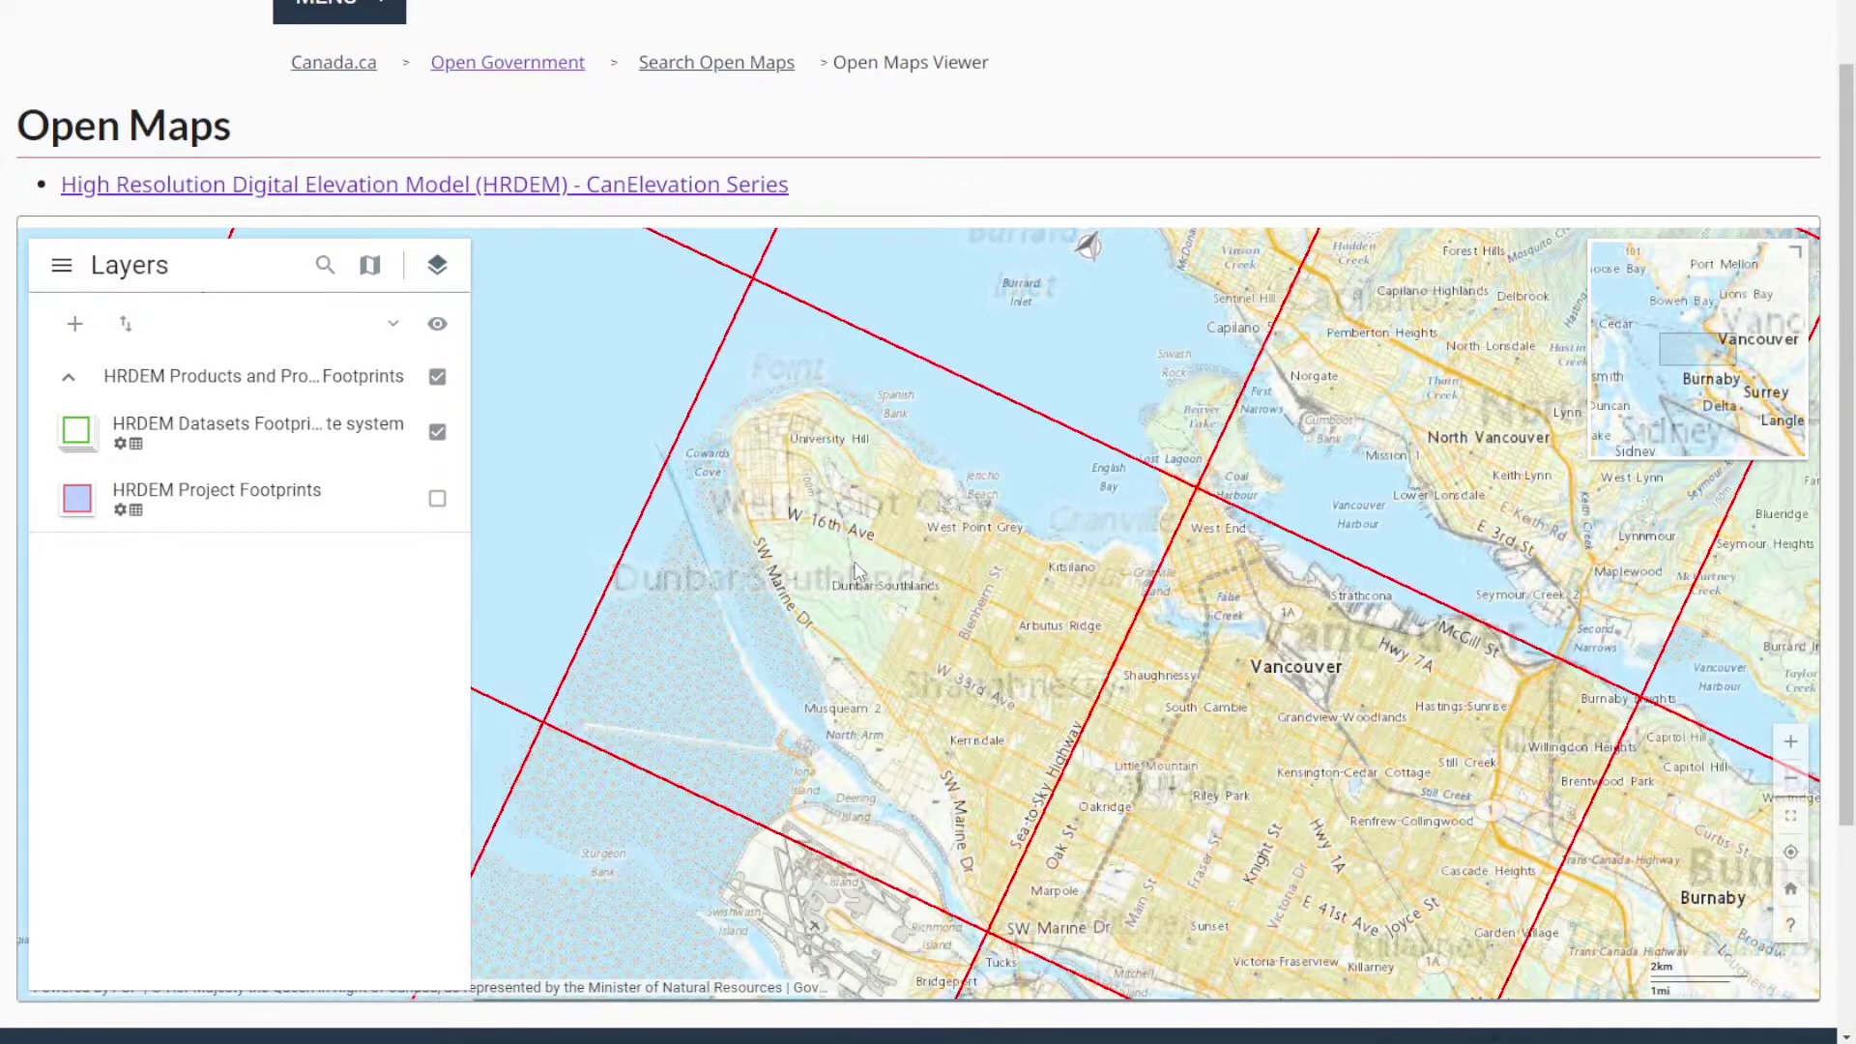
Expand tile 1m_utm10_w_1_145 - Lower_Mainland_2016 over UBC and locate its DSM and DTM links.
{"action": "left_click", "coordinate": [844, 572]}
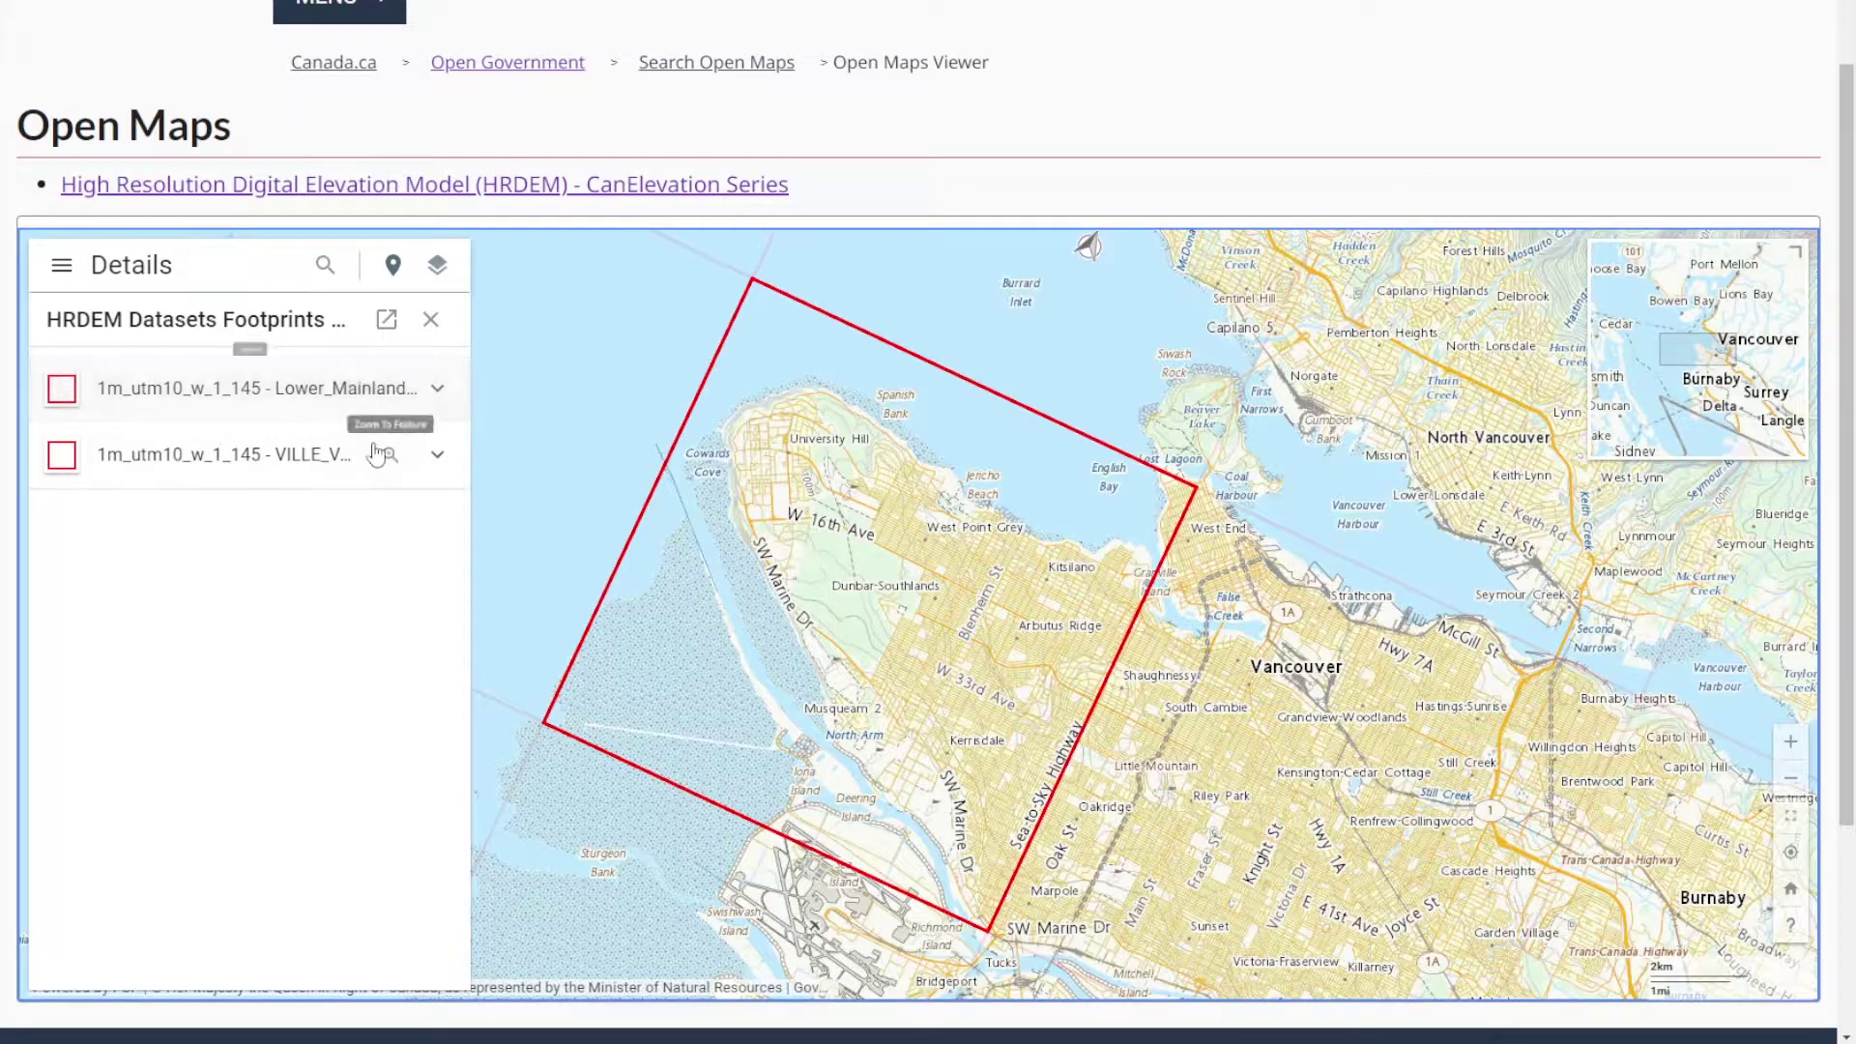
{"action": "left_click", "coordinate": [438, 389]}
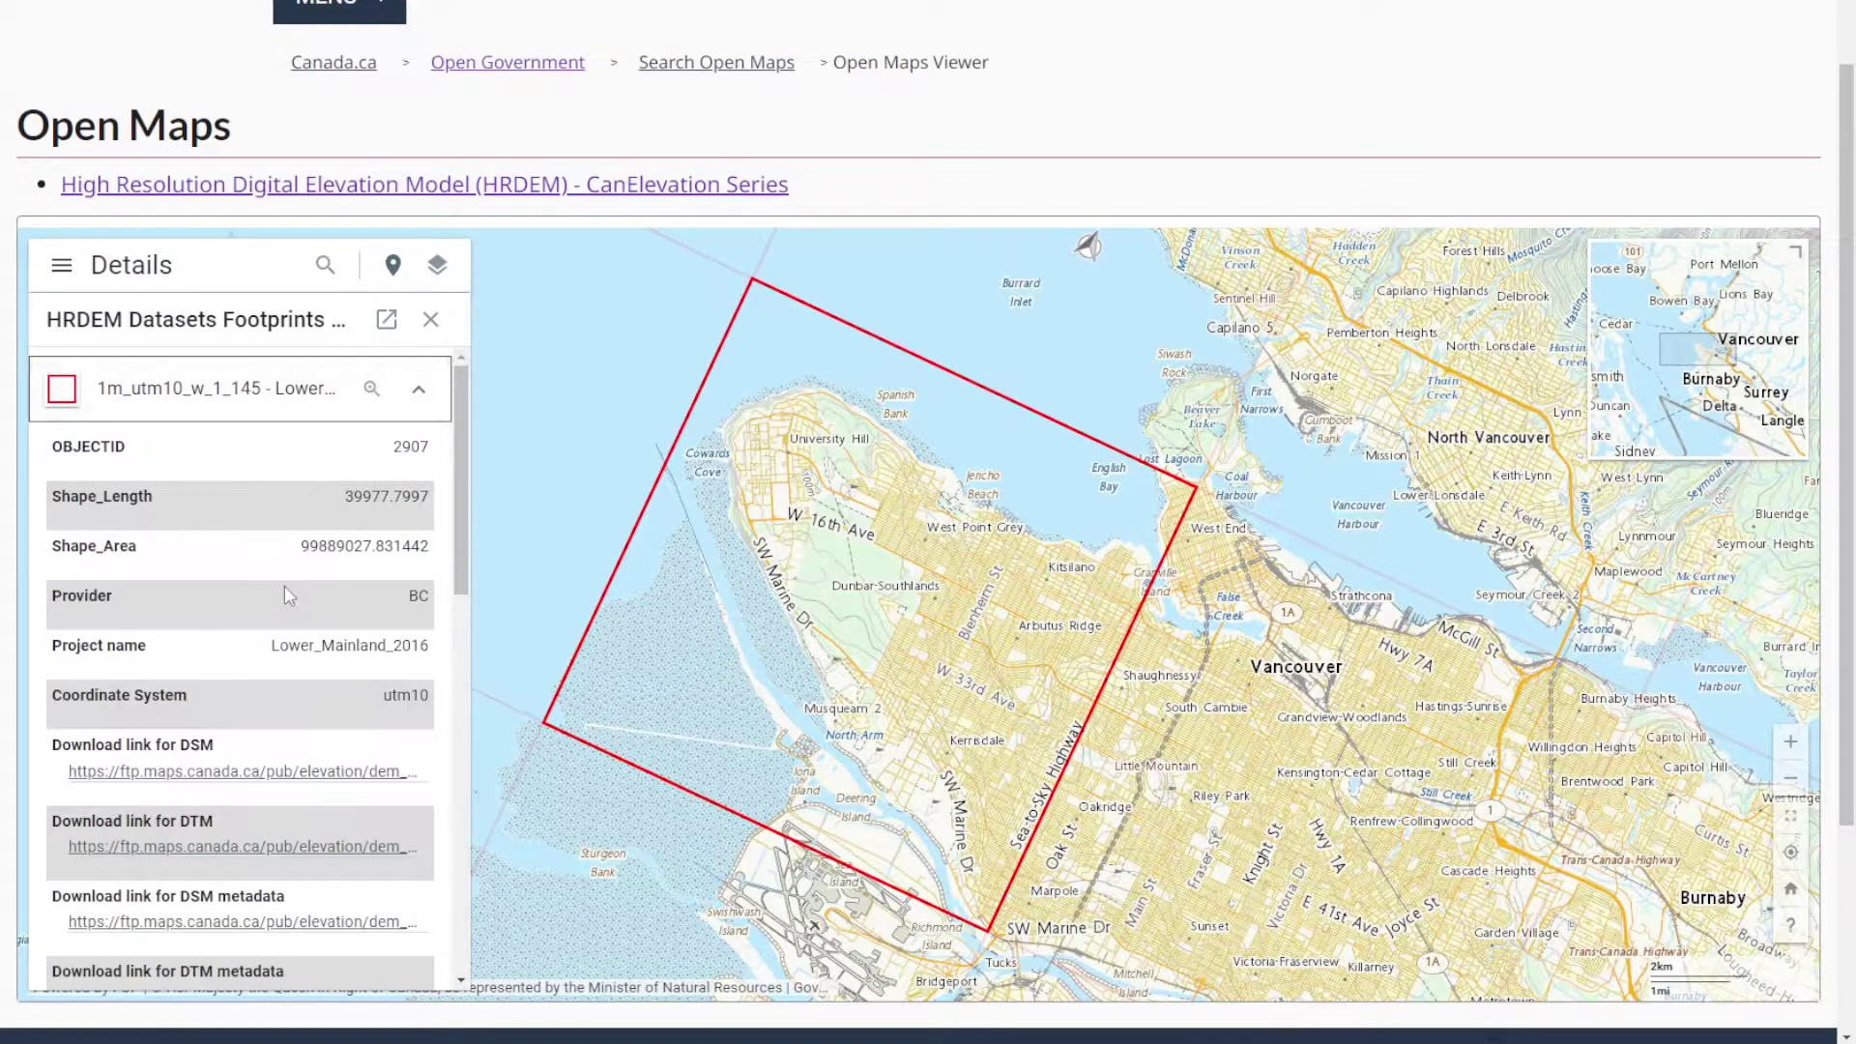
{"action": "scroll", "coordinate": [288, 580], "scroll_direction": "down", "scroll_amount": 12}
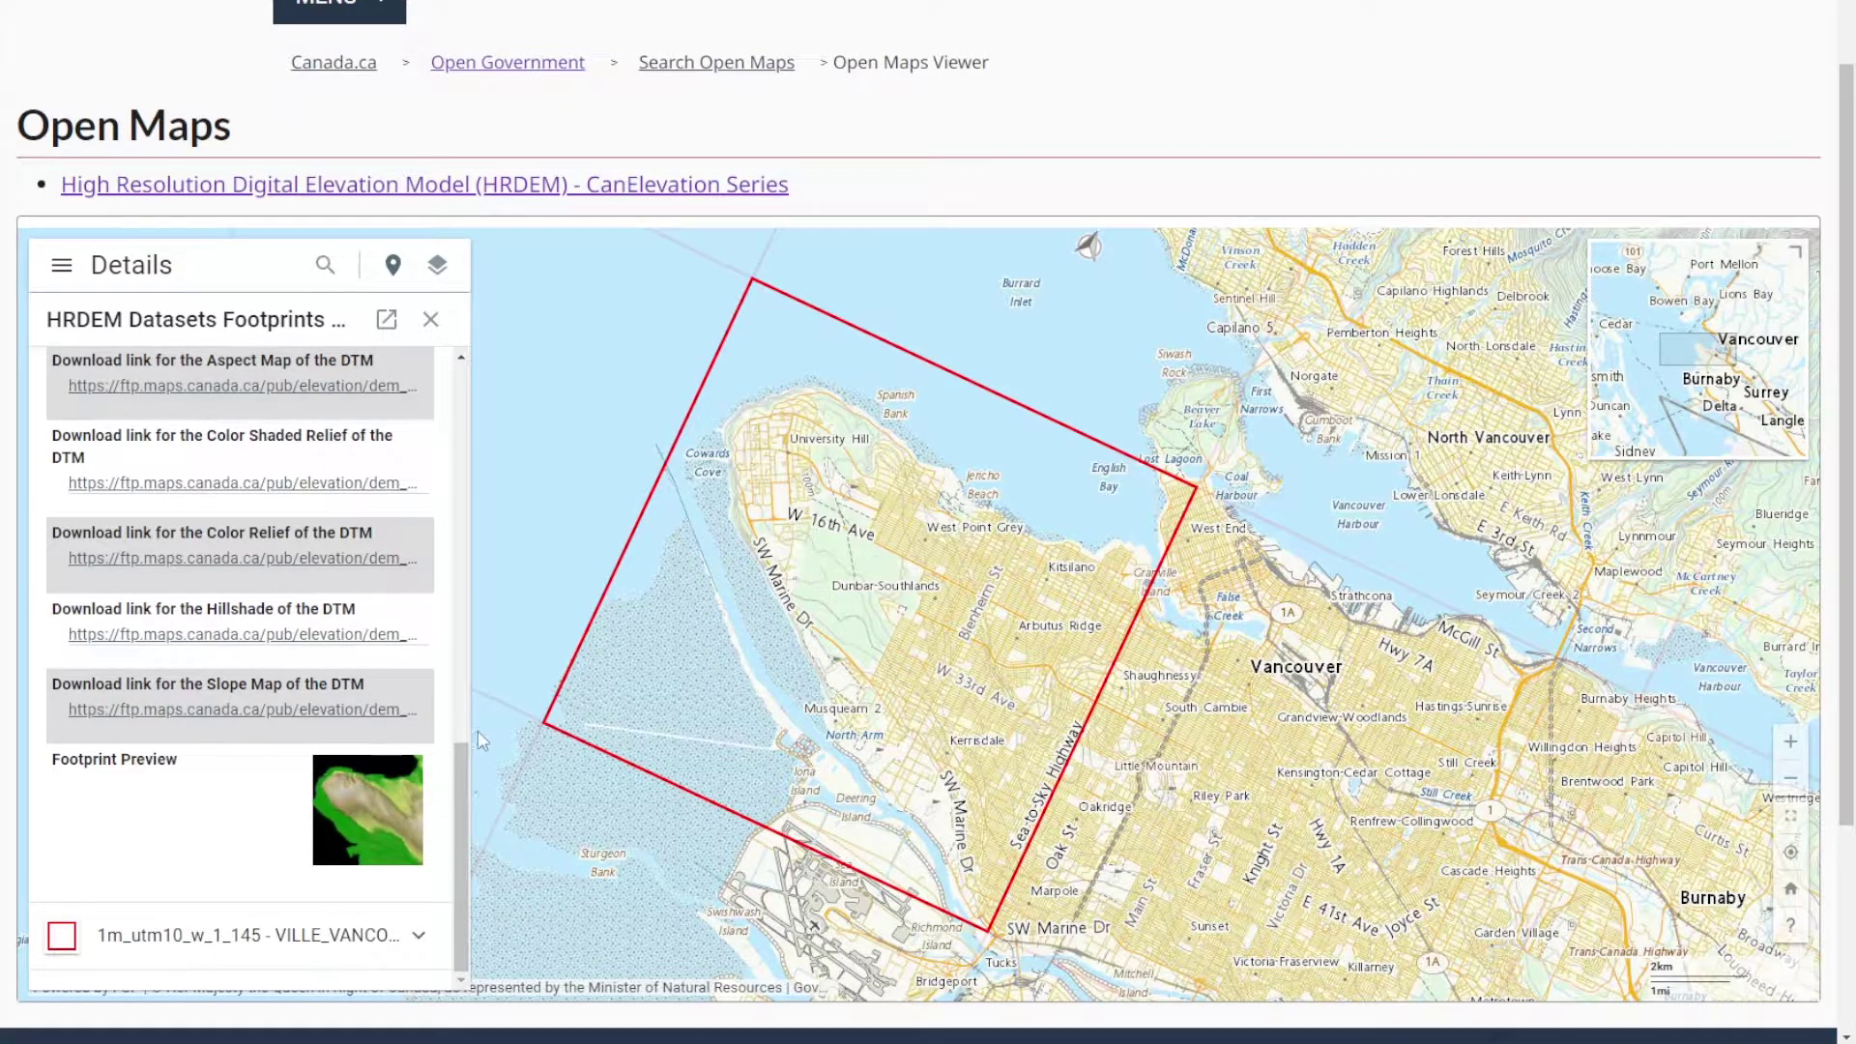
{"action": "scroll", "coordinate": [184, 640], "scroll_direction": "up", "scroll_amount": 7}
{"action": "scroll", "coordinate": [184, 641], "scroll_direction": "up", "scroll_amount": 3}
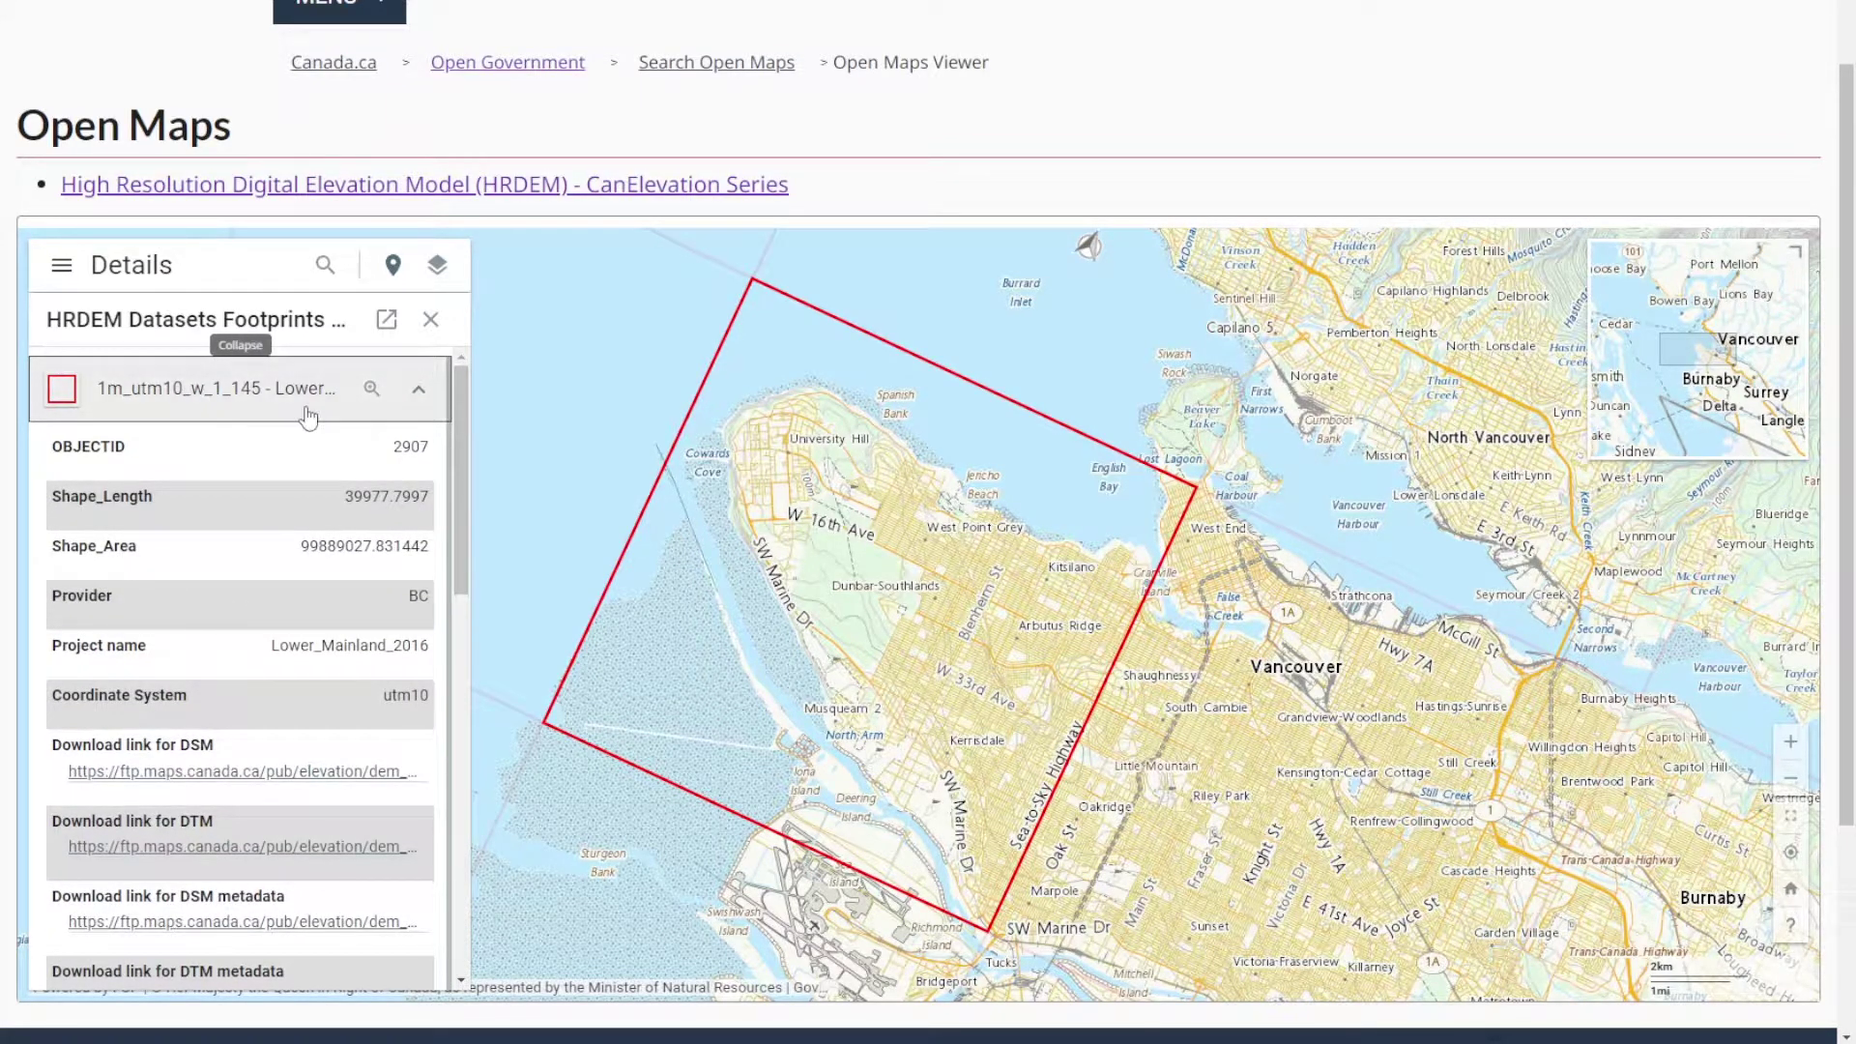
{"action": "scroll", "coordinate": [264, 689], "scroll_direction": "down", "scroll_amount": 3}
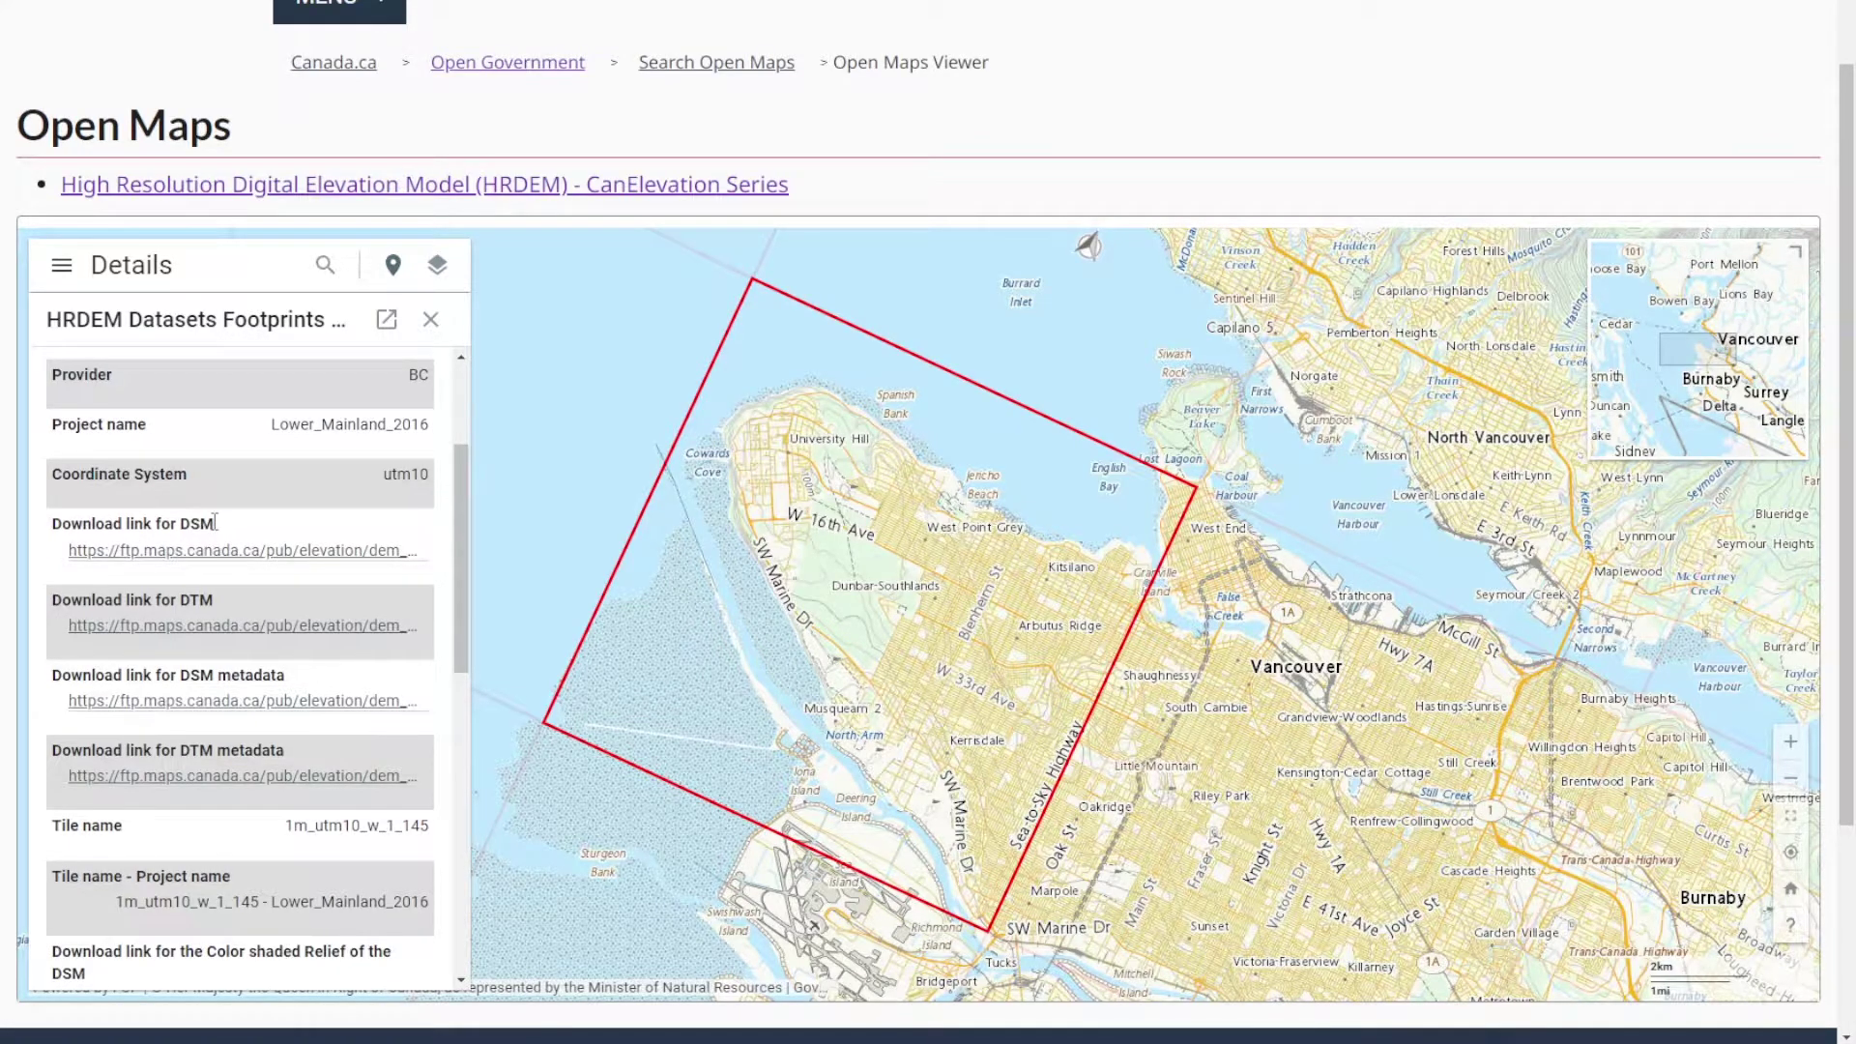
{"action": "double_click", "coordinate": [213, 523]}
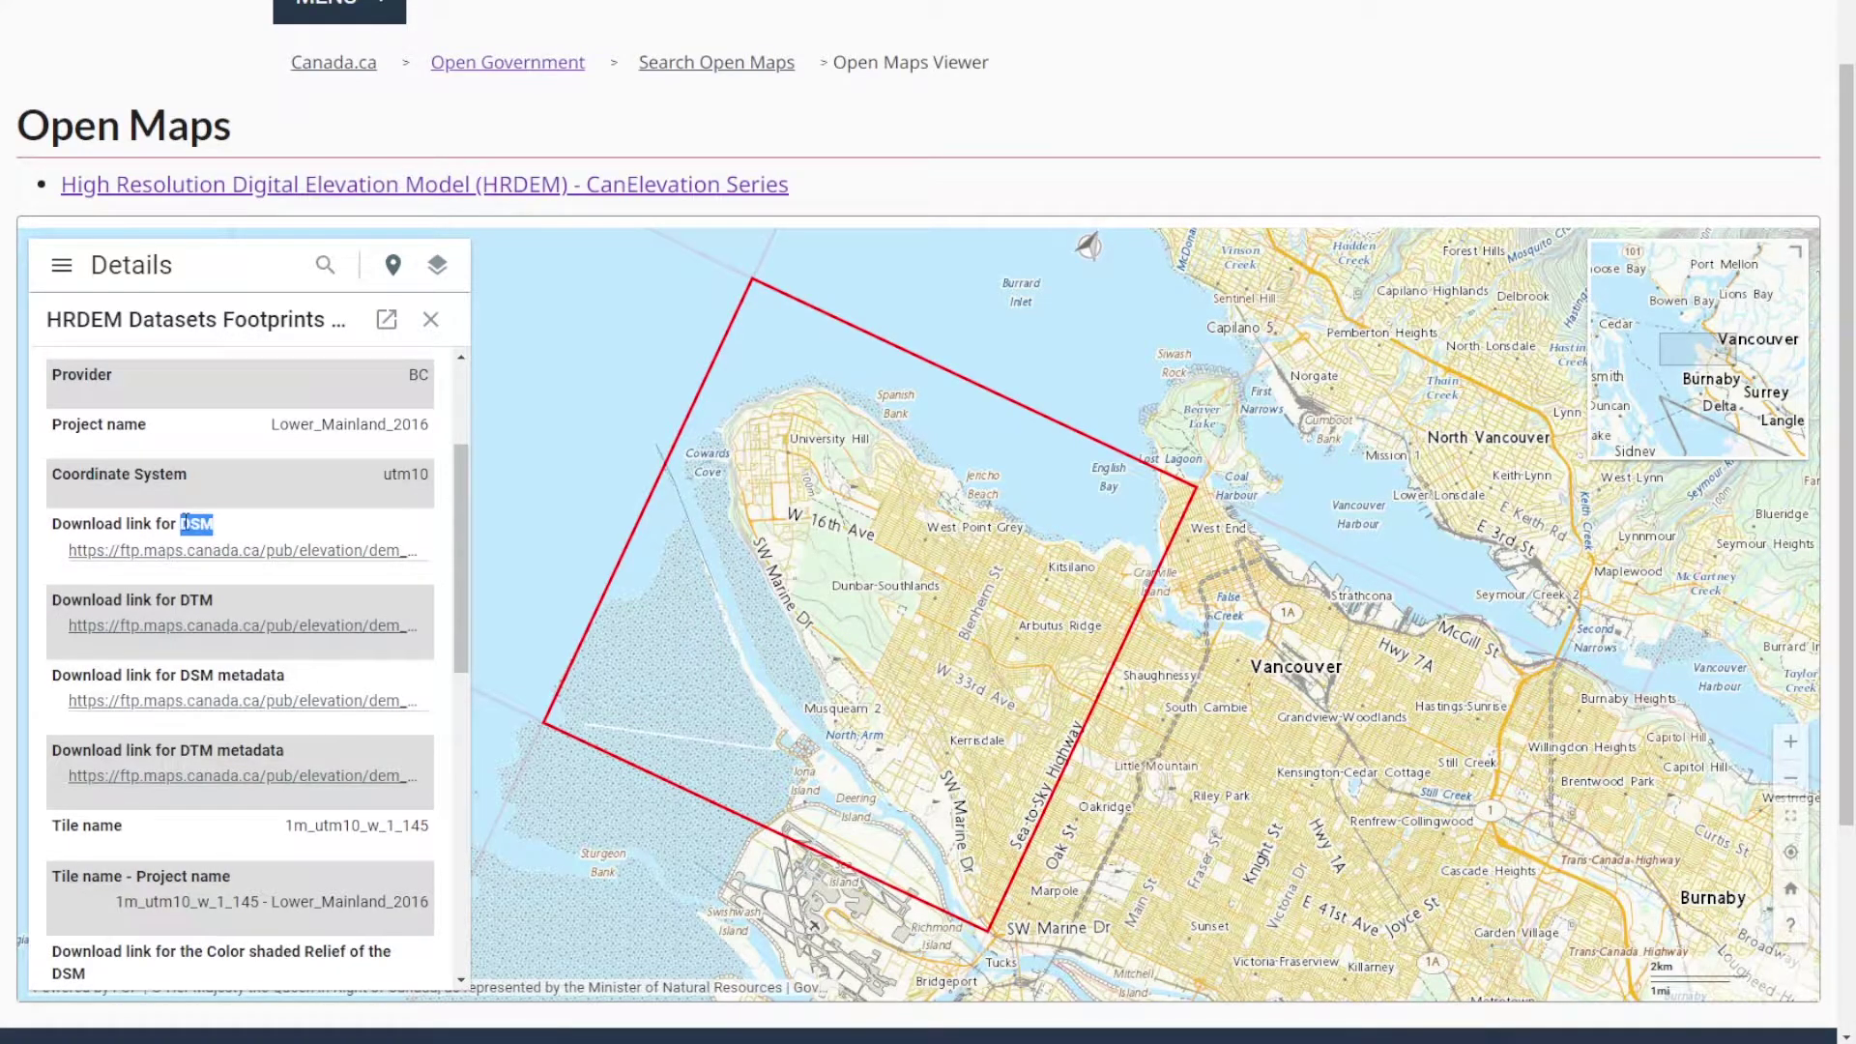
{"action": "double_click", "coordinate": [197, 601]}
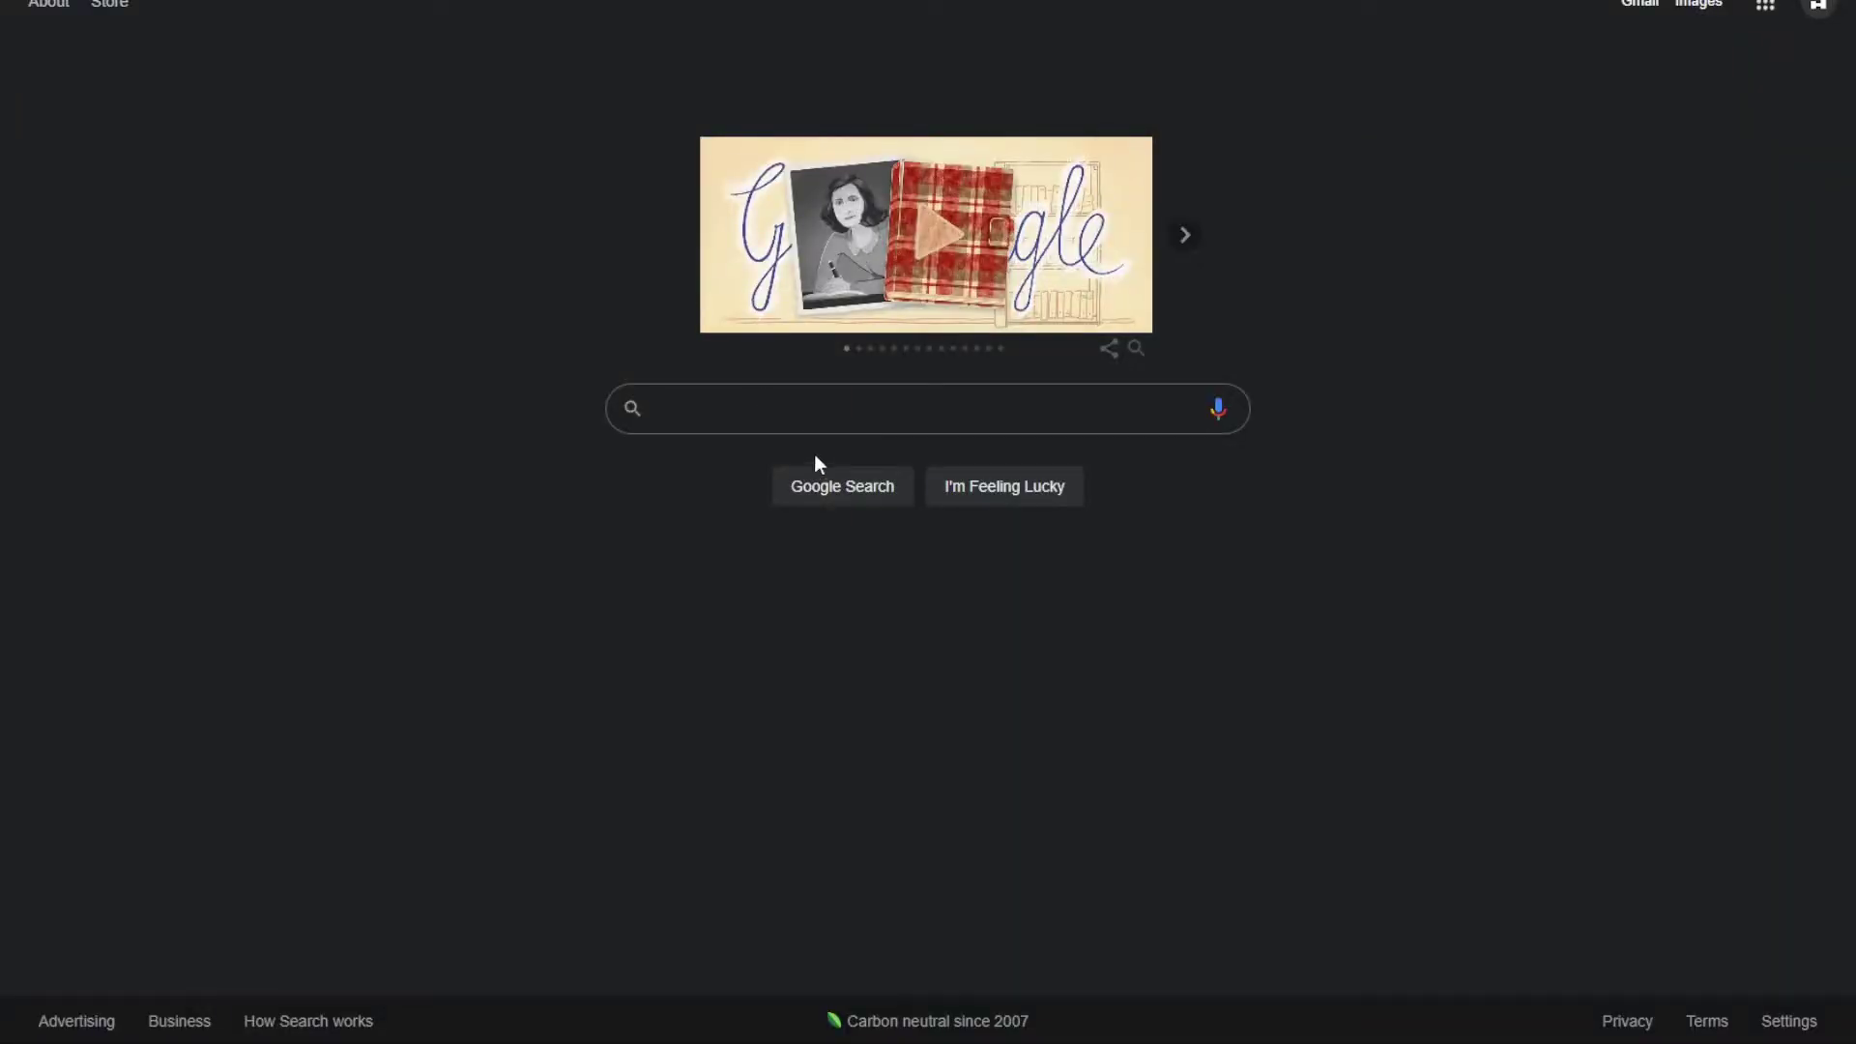
Search Google for 'qgis' and open the QGIS download page at its Windows installers.
{"action": "left_click", "coordinate": [829, 399]}
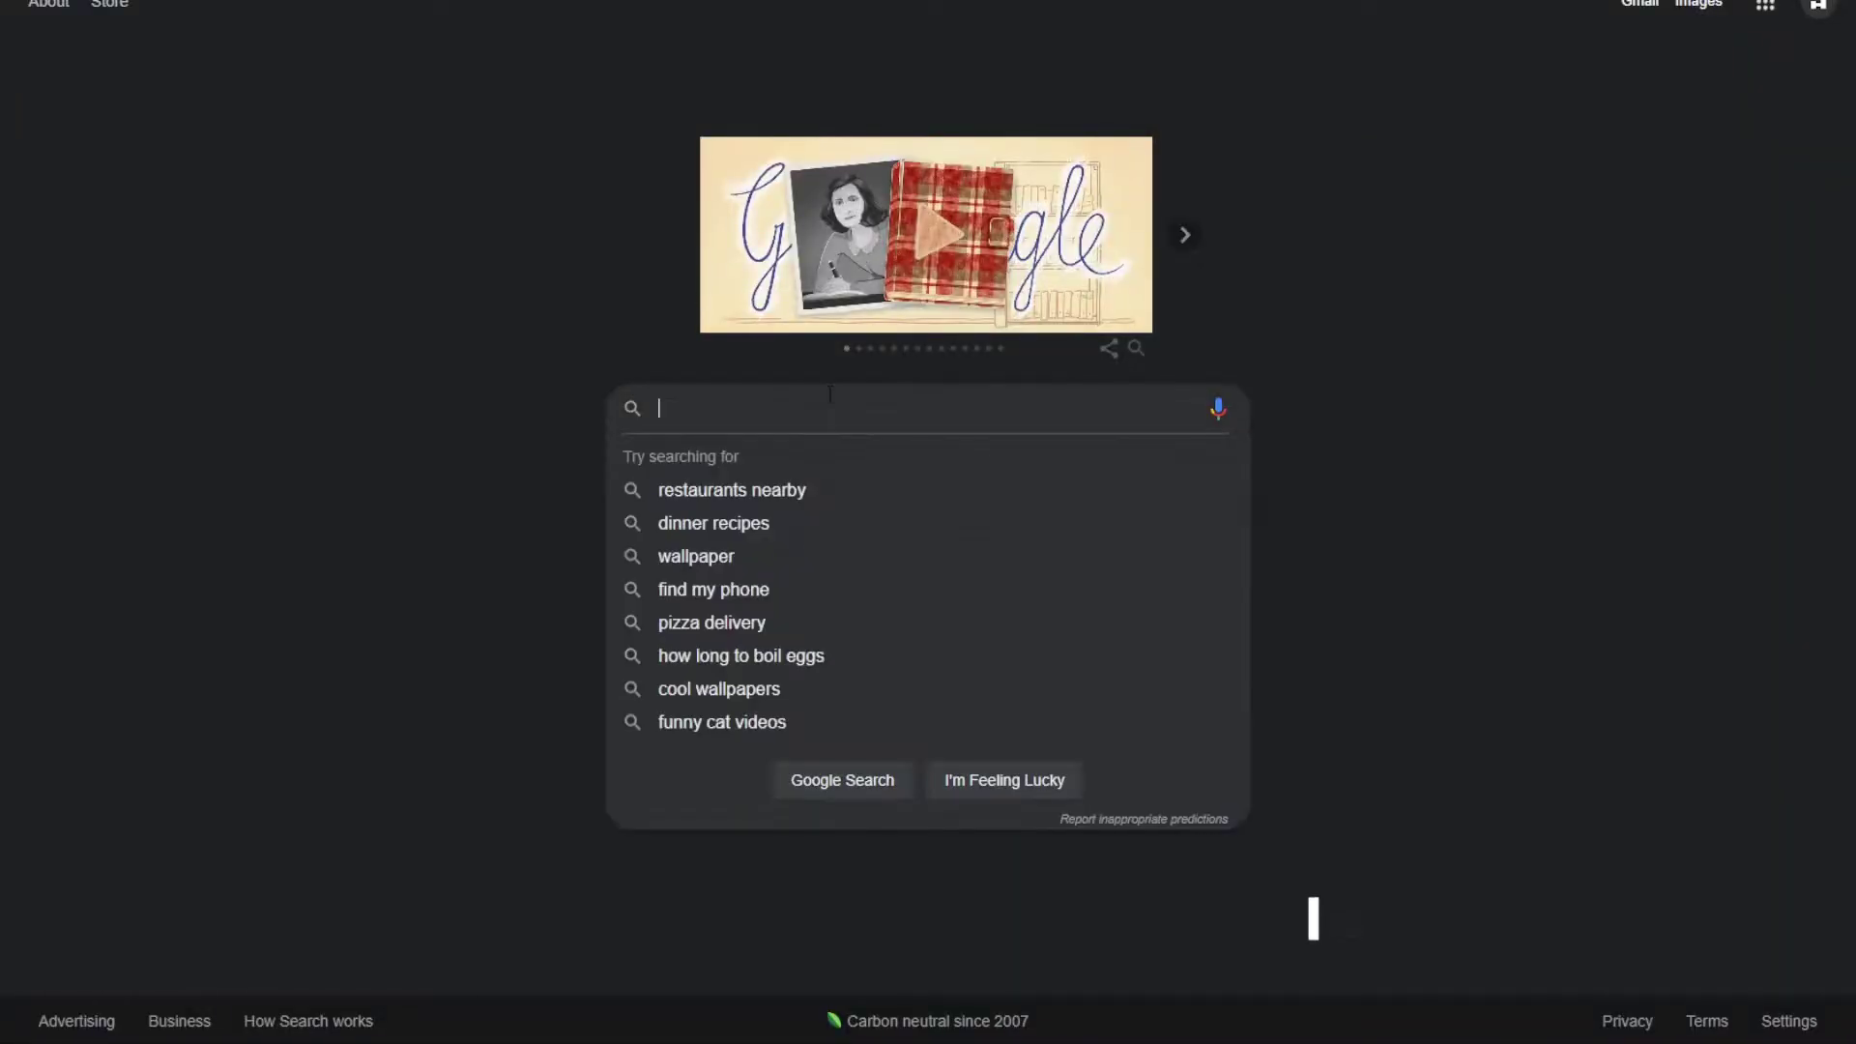
{"action": "type", "text": "qgis"}
{"action": "key", "text": "Return"}
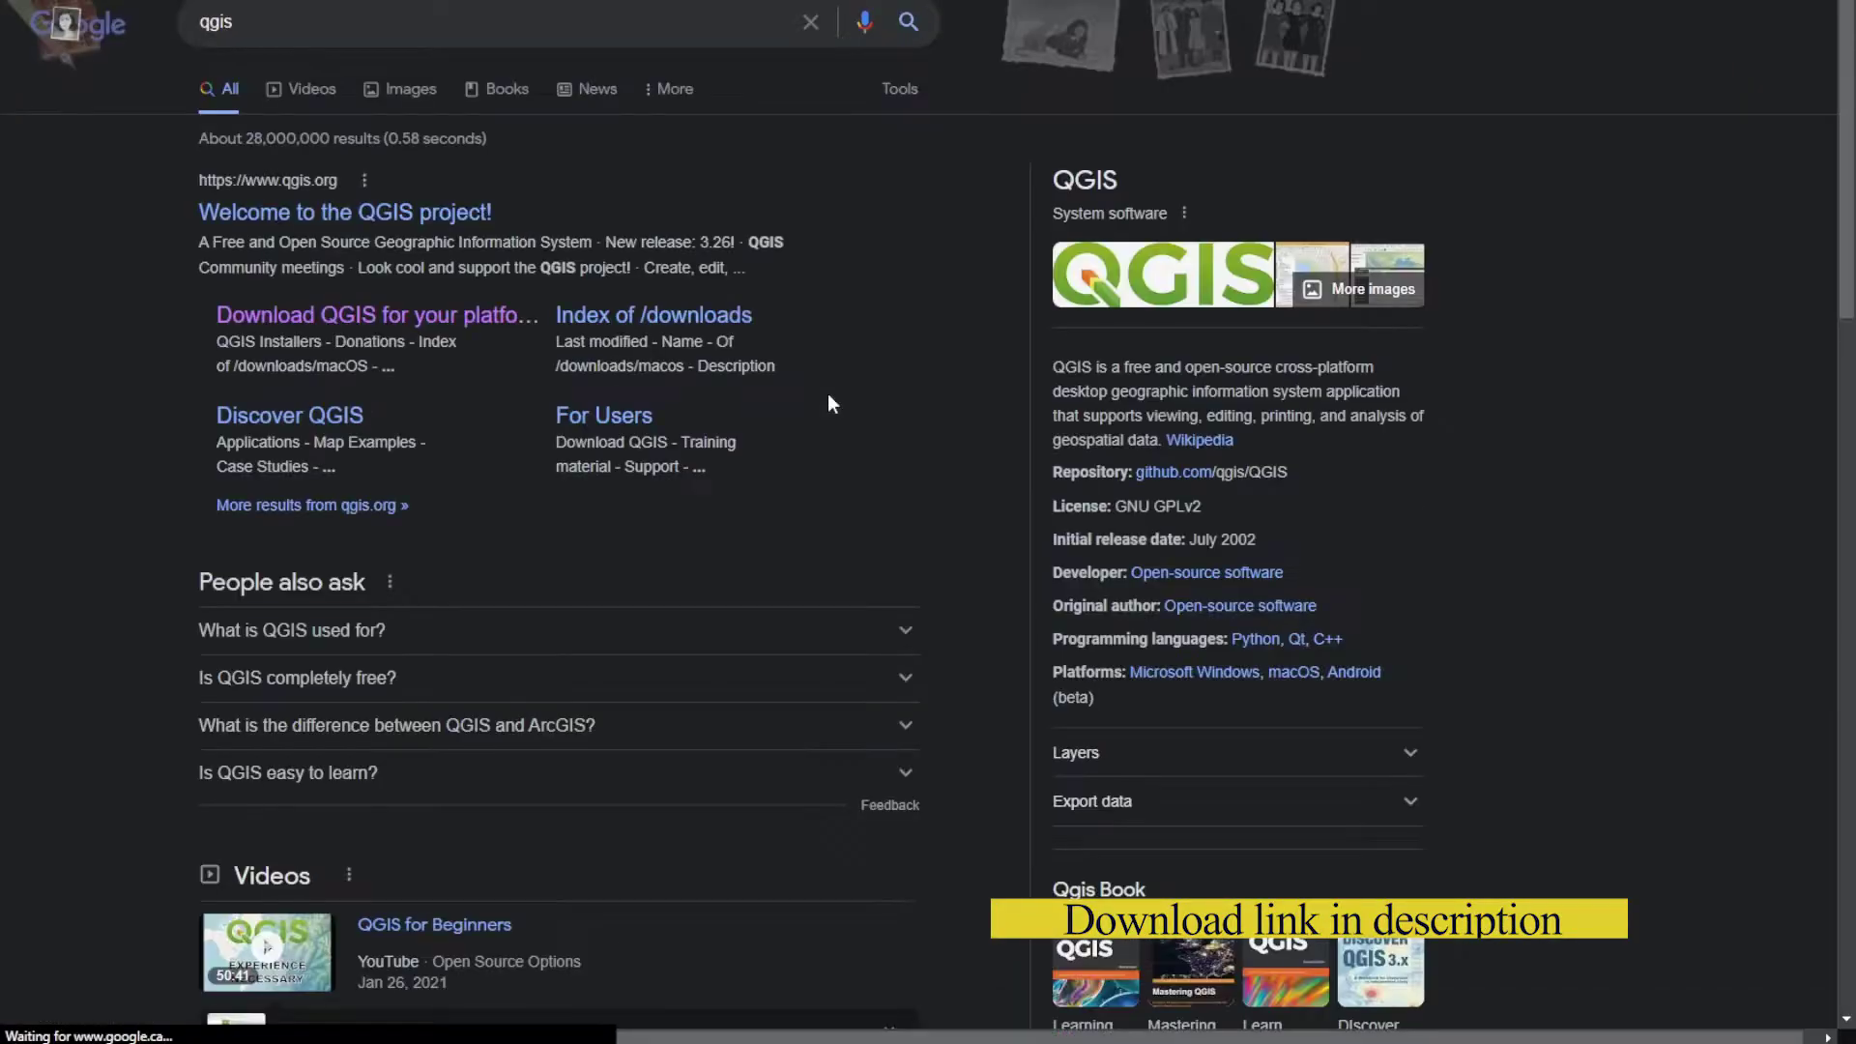
{"action": "left_click", "coordinate": [248, 319]}
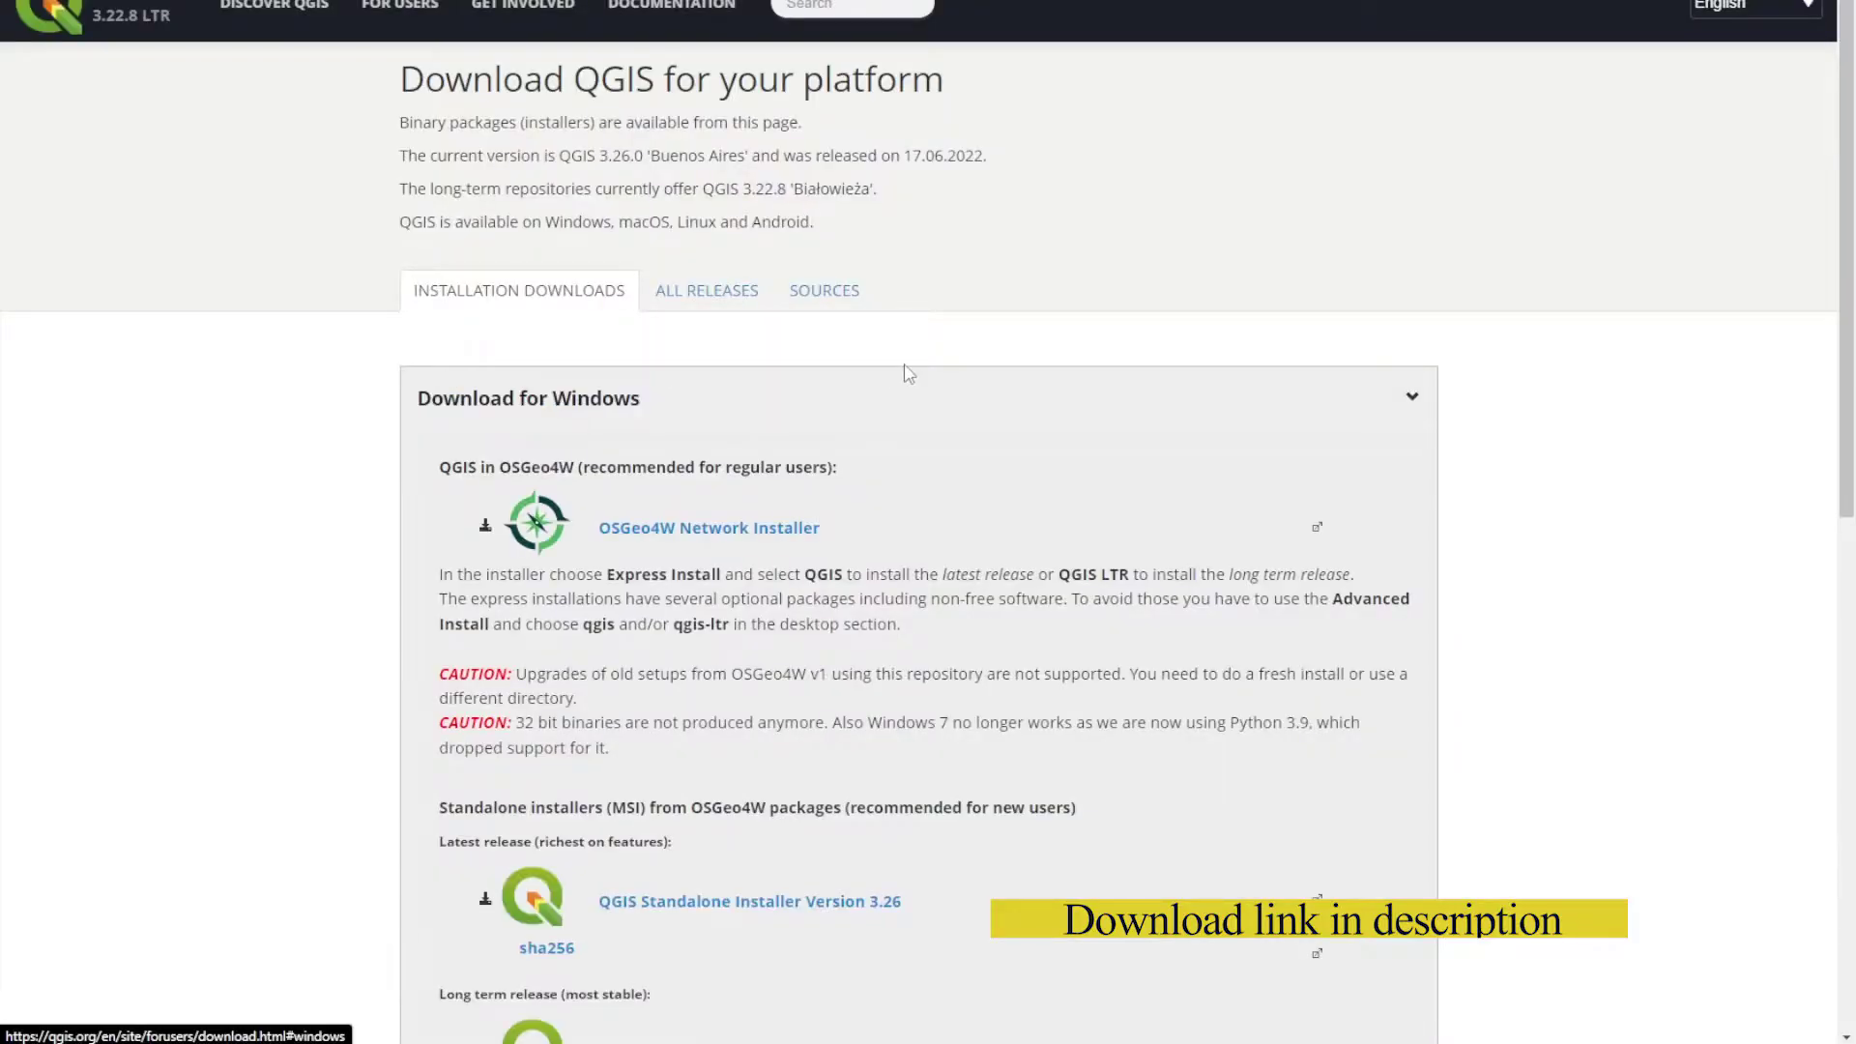
{"action": "scroll", "coordinate": [908, 374], "scroll_direction": "down", "scroll_amount": 3}
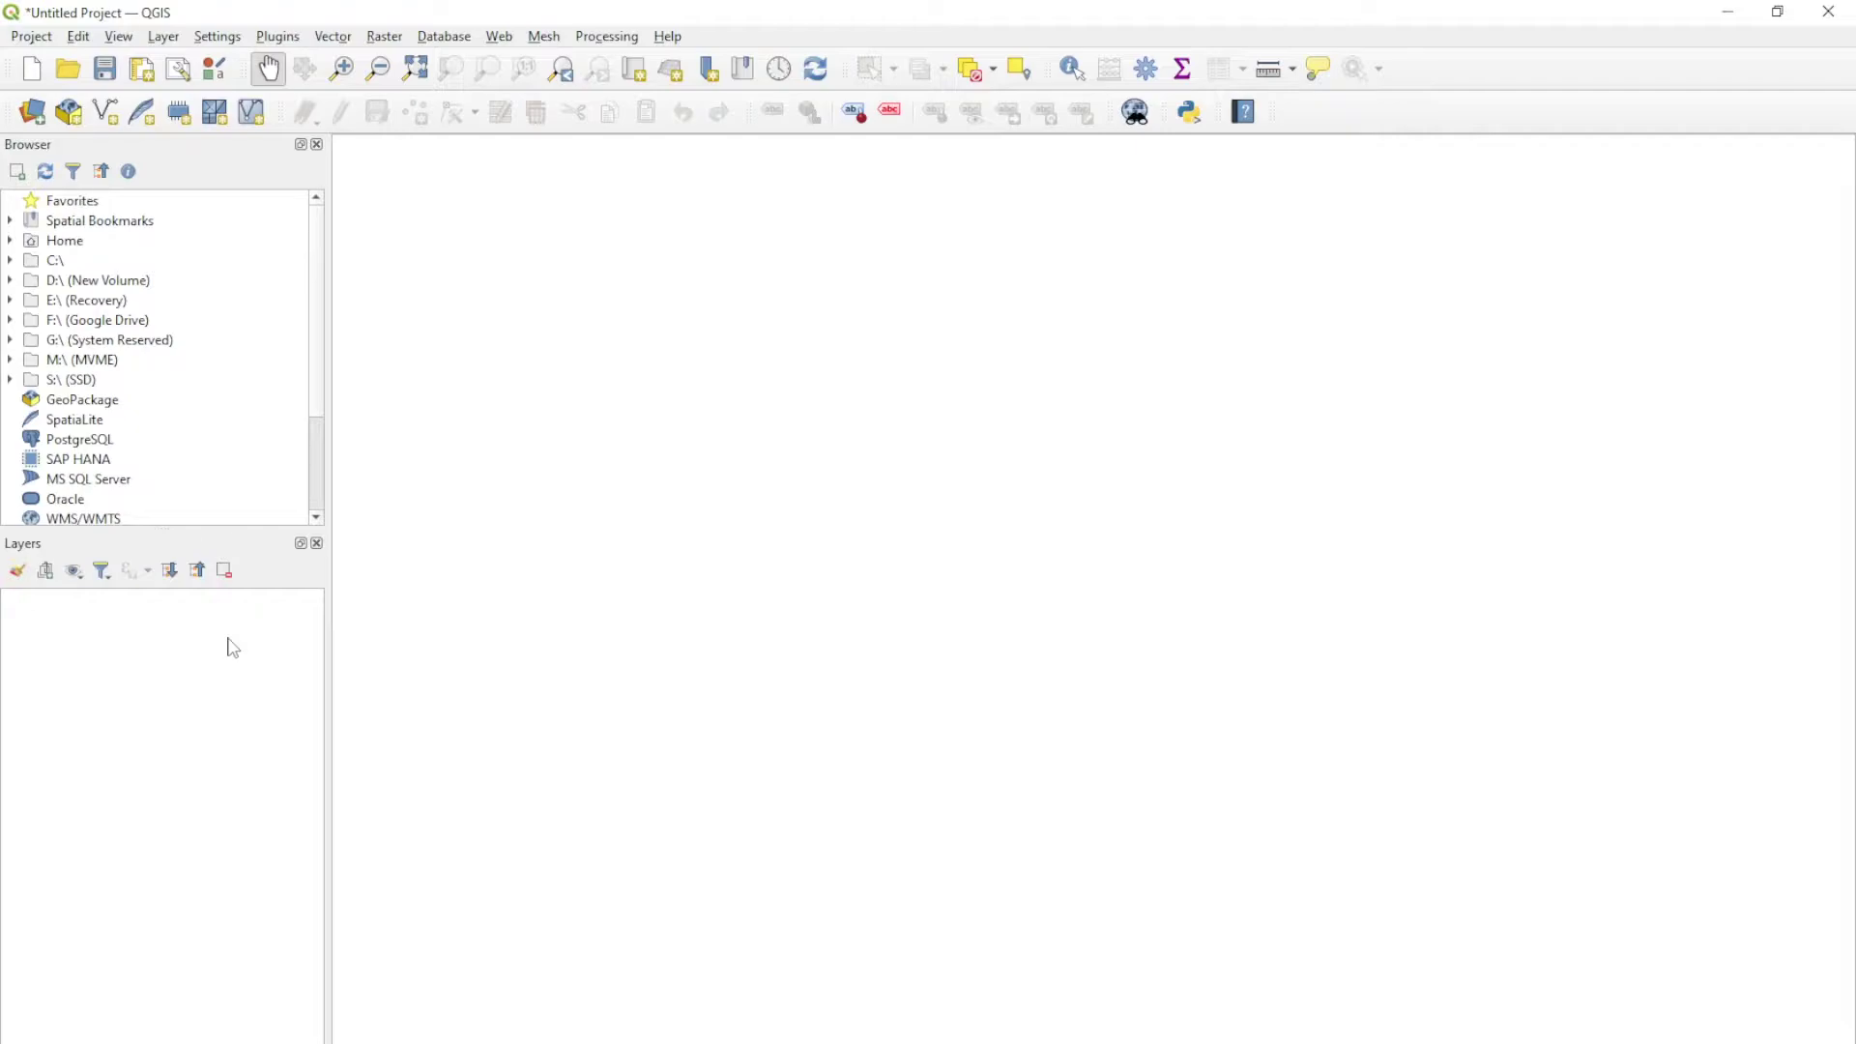
Drag the dtm_1m_utm10_w_1_145 raster from File Explorer into the QGIS Layers panel.
{"action": "key", "text": "alt+Tab"}
{"action": "key", "text": "alt+Tab"}
{"action": "key", "text": "alt+shift+Tab"}
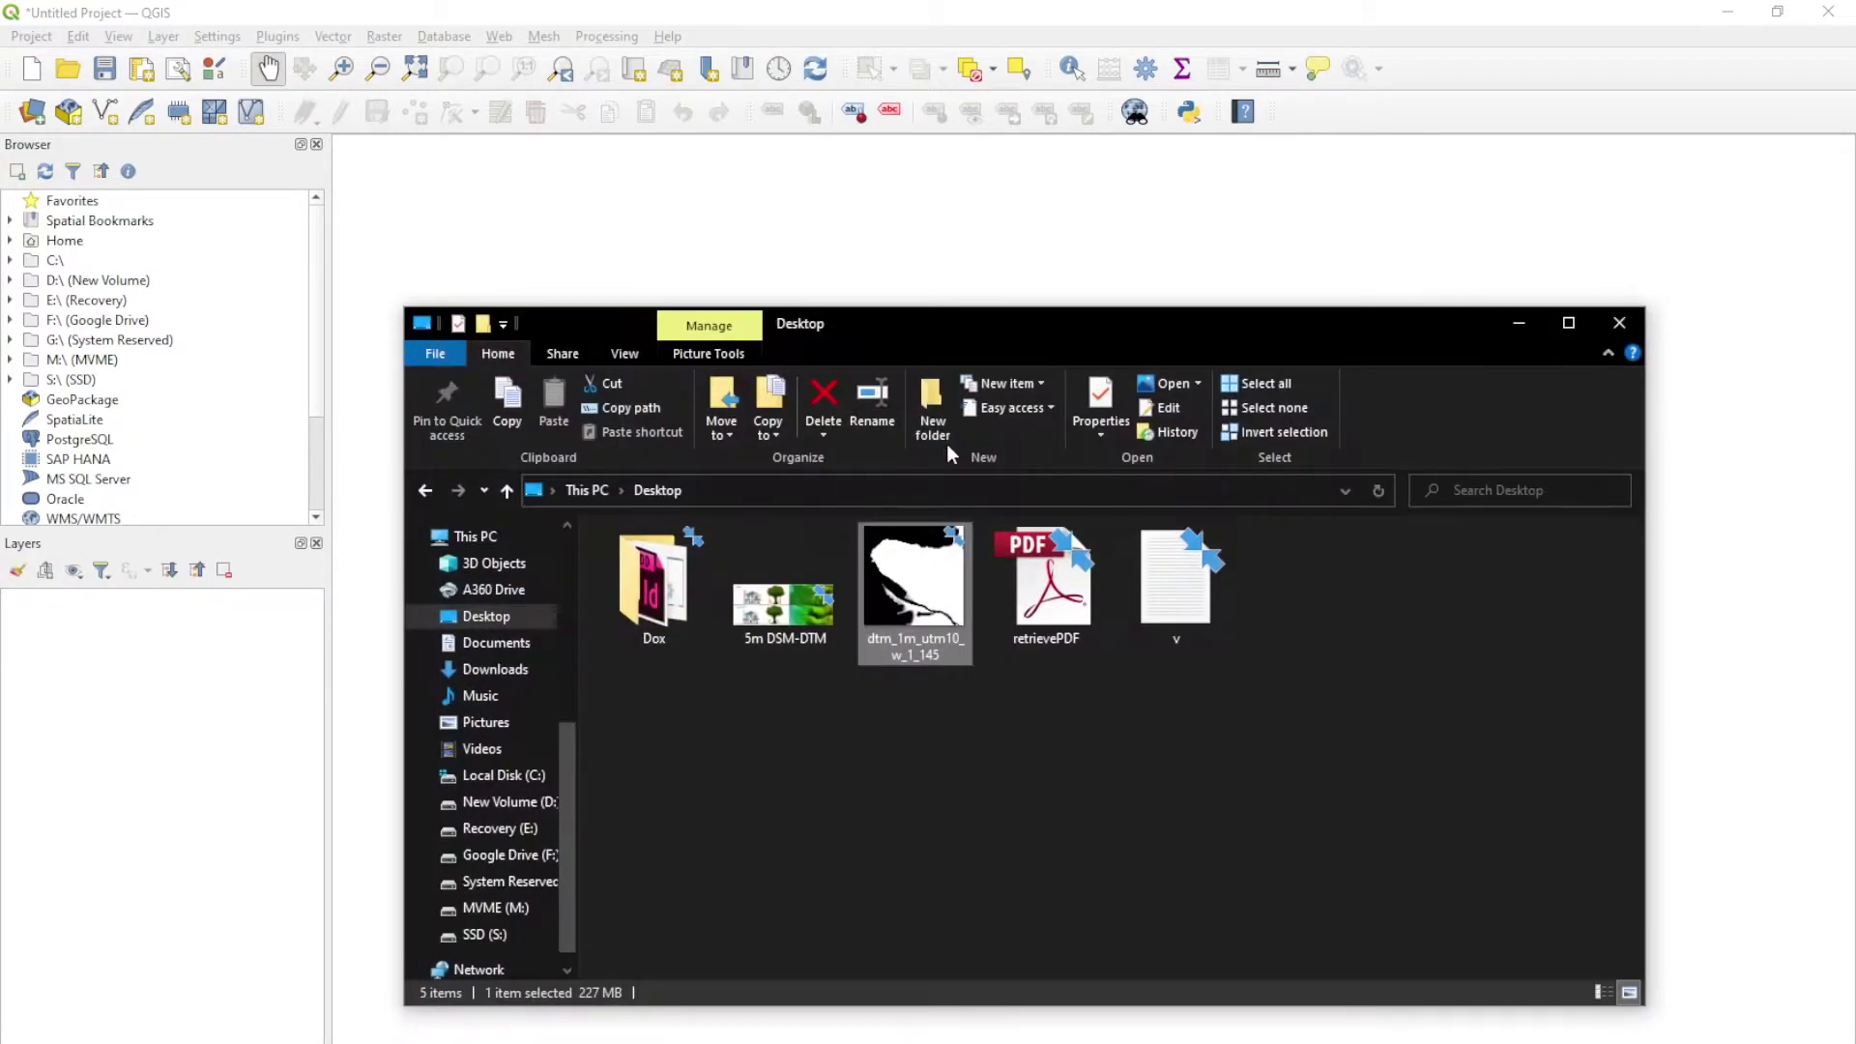
{"action": "left_click_drag", "start_coordinate": [1108, 343], "coordinate": [1150, 220]}
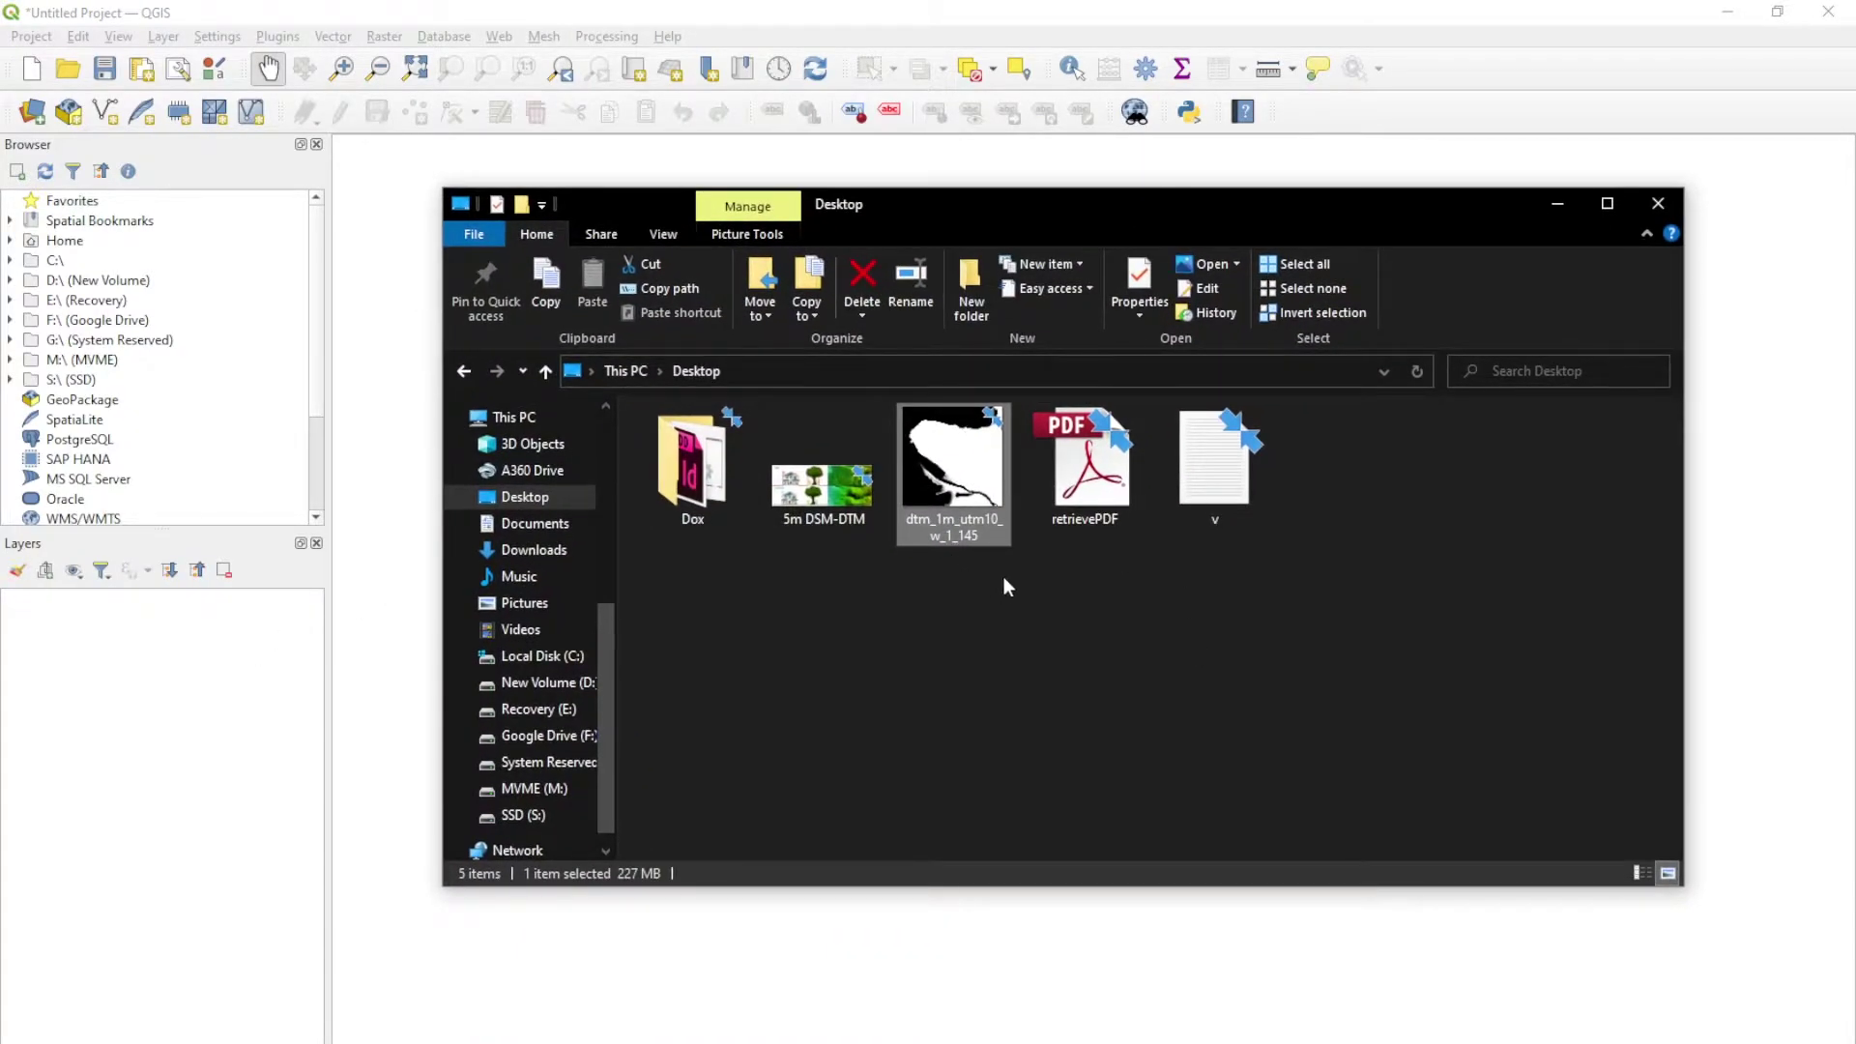
{"action": "left_click_drag", "start_coordinate": [986, 478], "coordinate": [106, 731]}
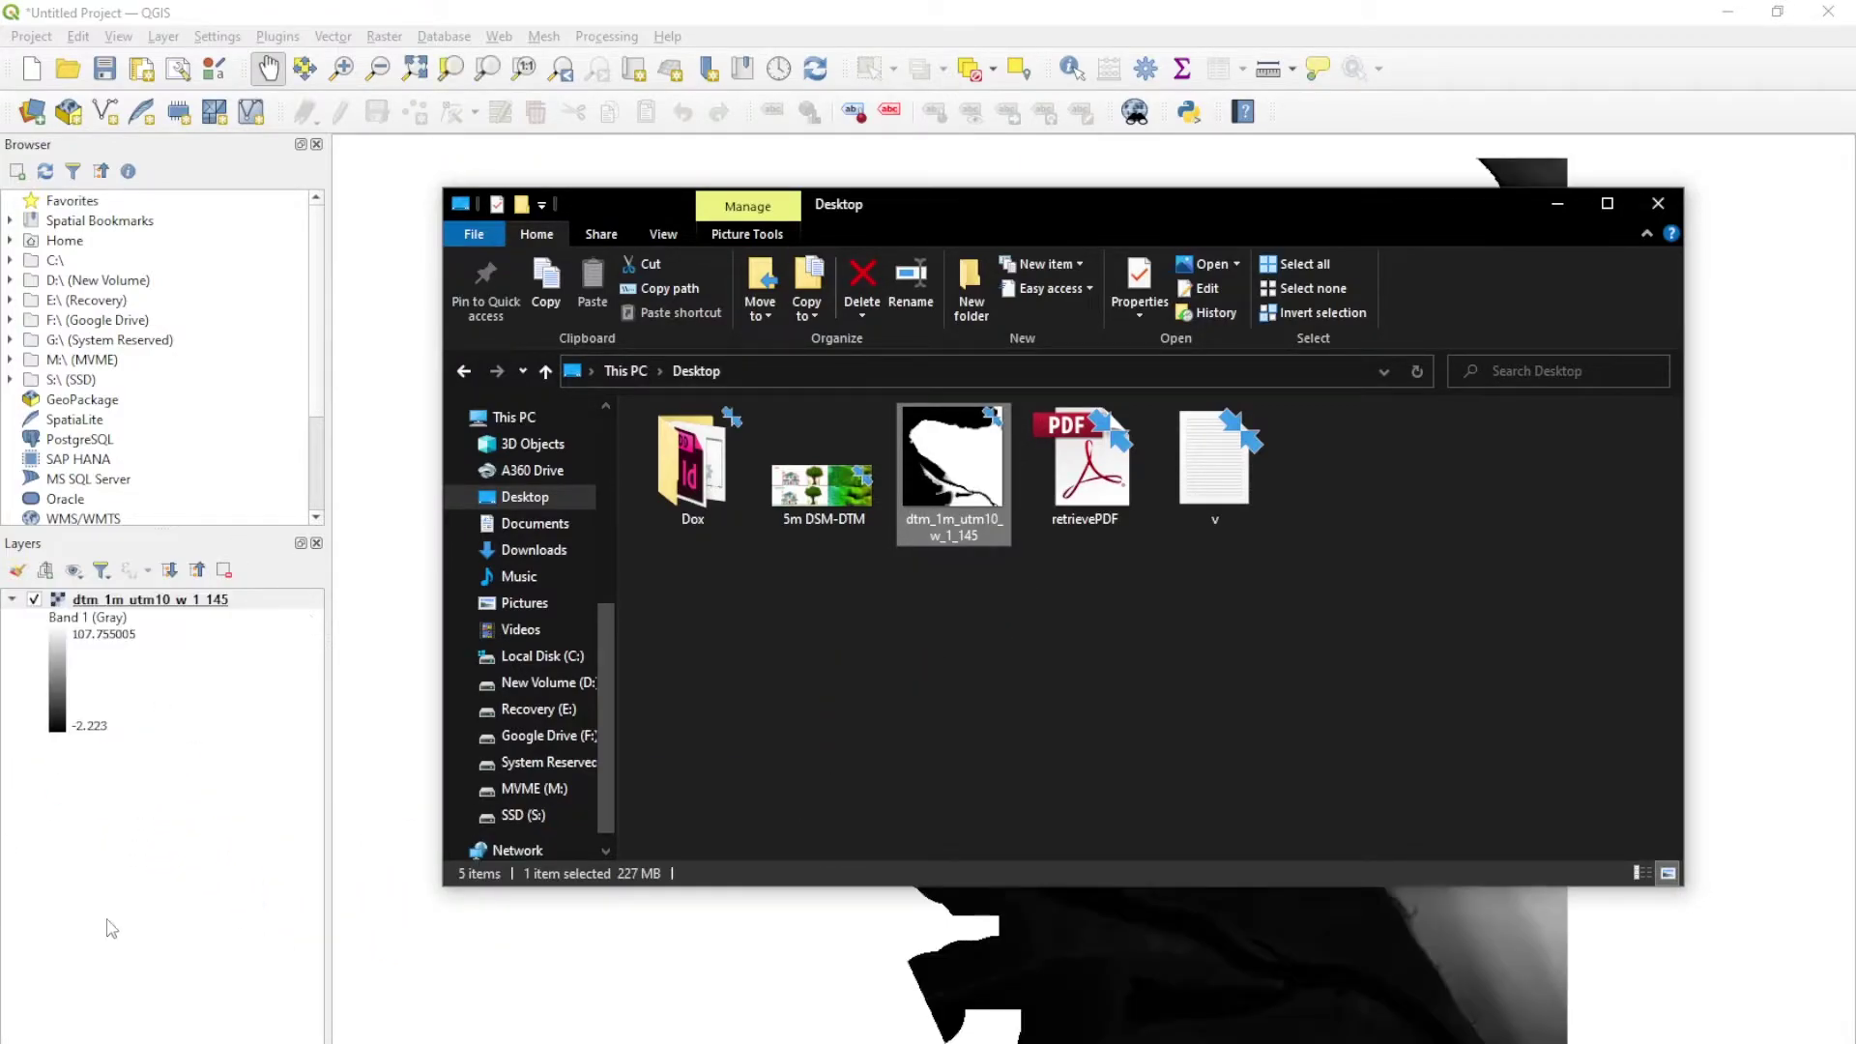
{"action": "left_click", "coordinate": [175, 830]}
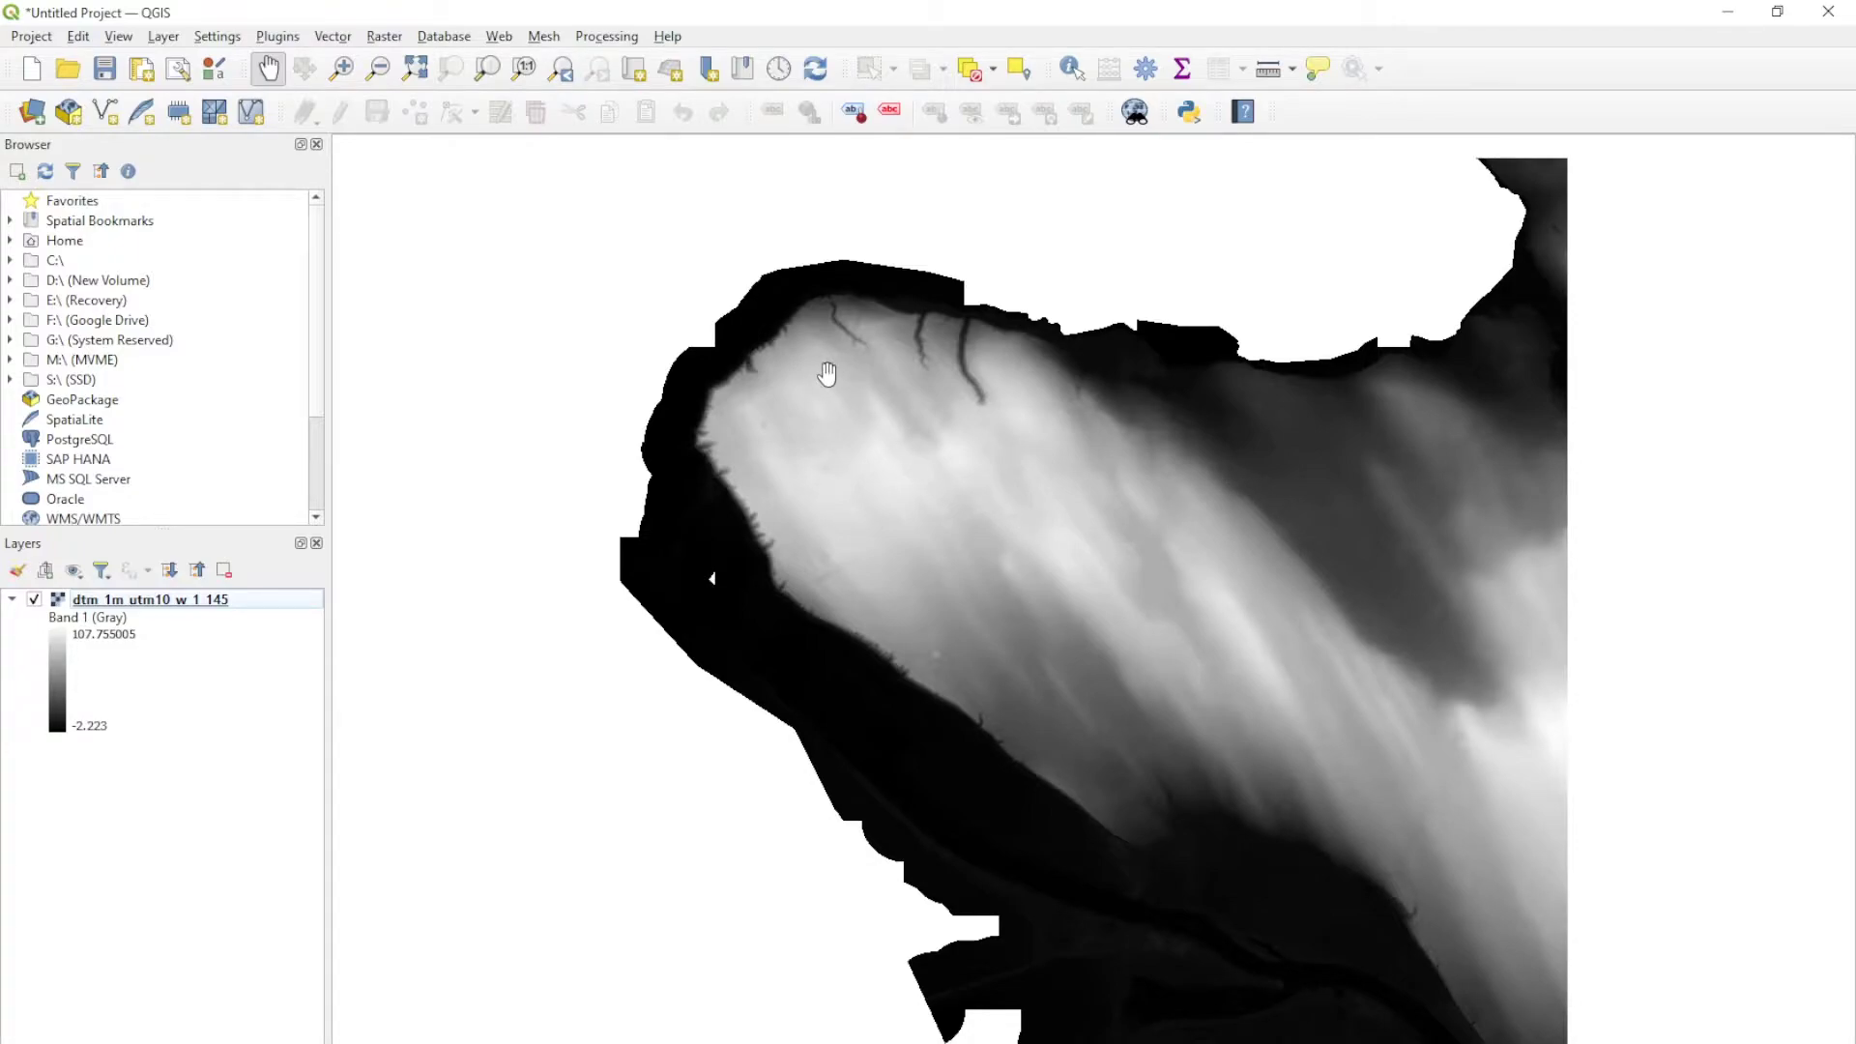
Start the Raster > Extraction > Contour tool with the DTM raster as input layer.
{"action": "left_click", "coordinate": [372, 40]}
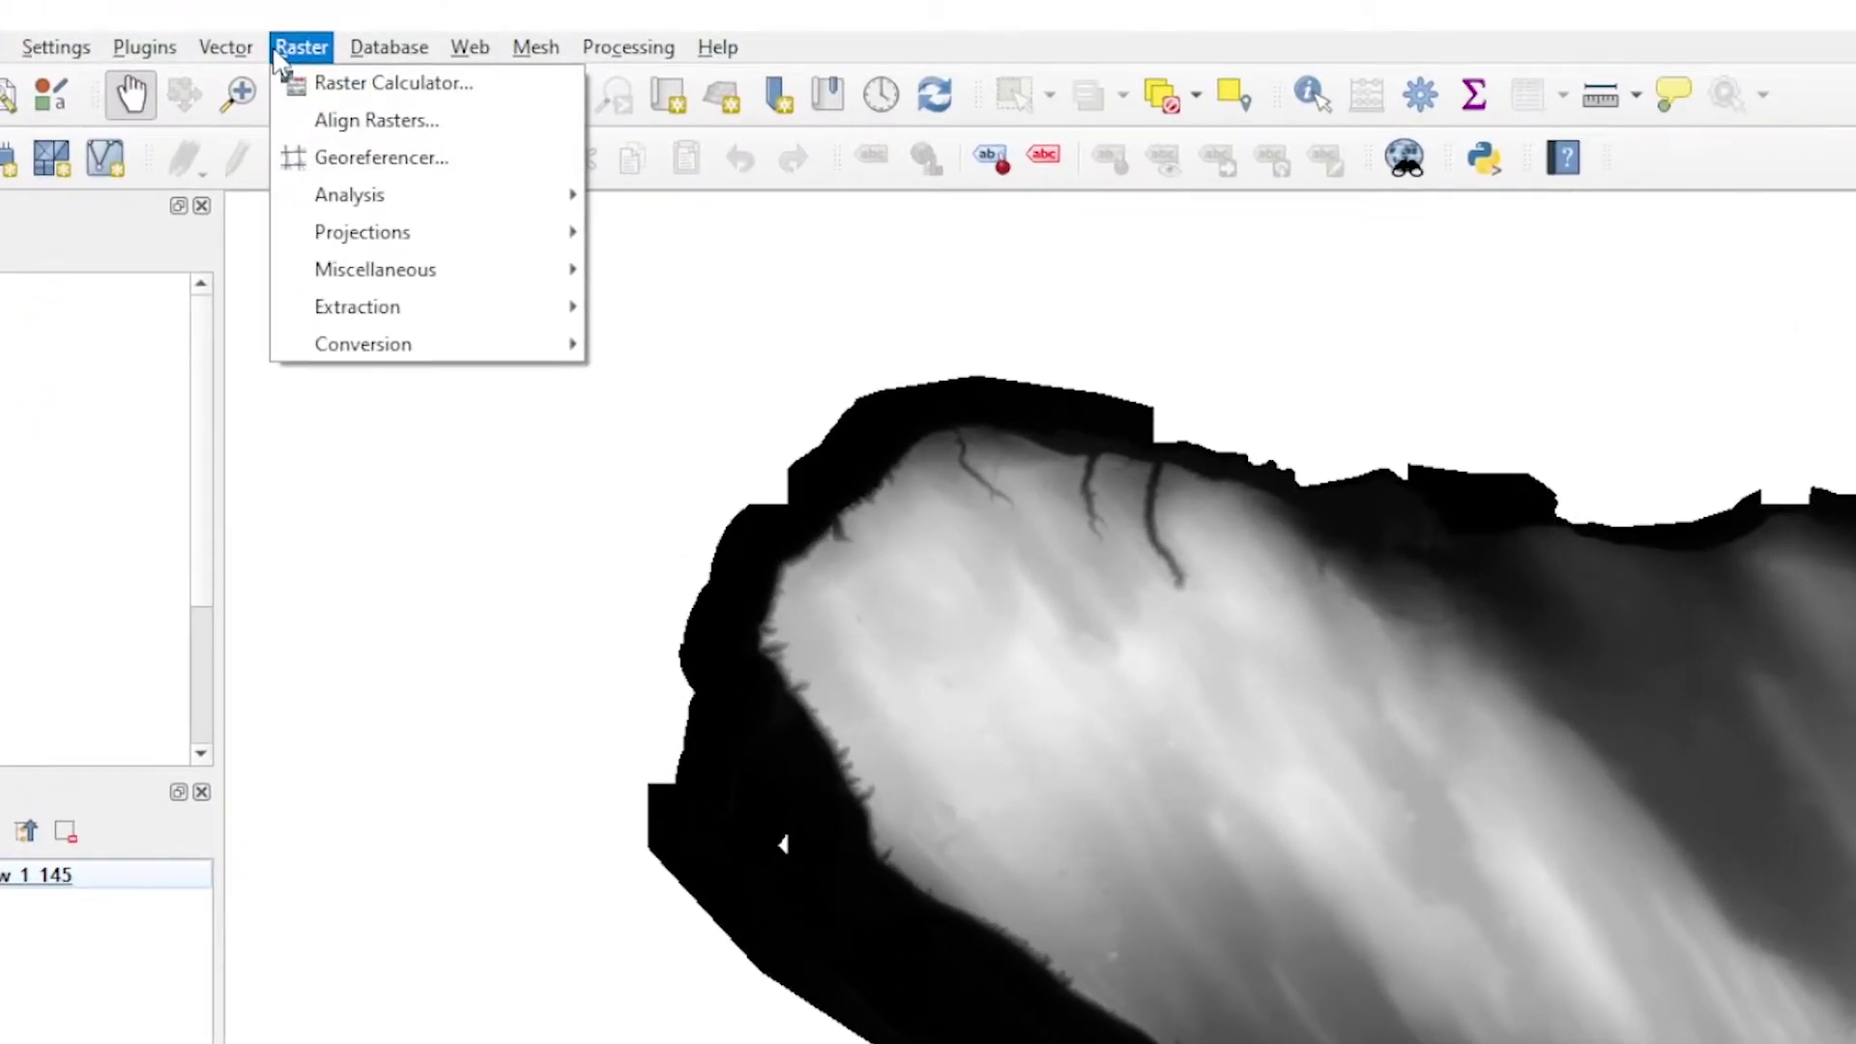
{"action": "mouse_move", "coordinate": [477, 318]}
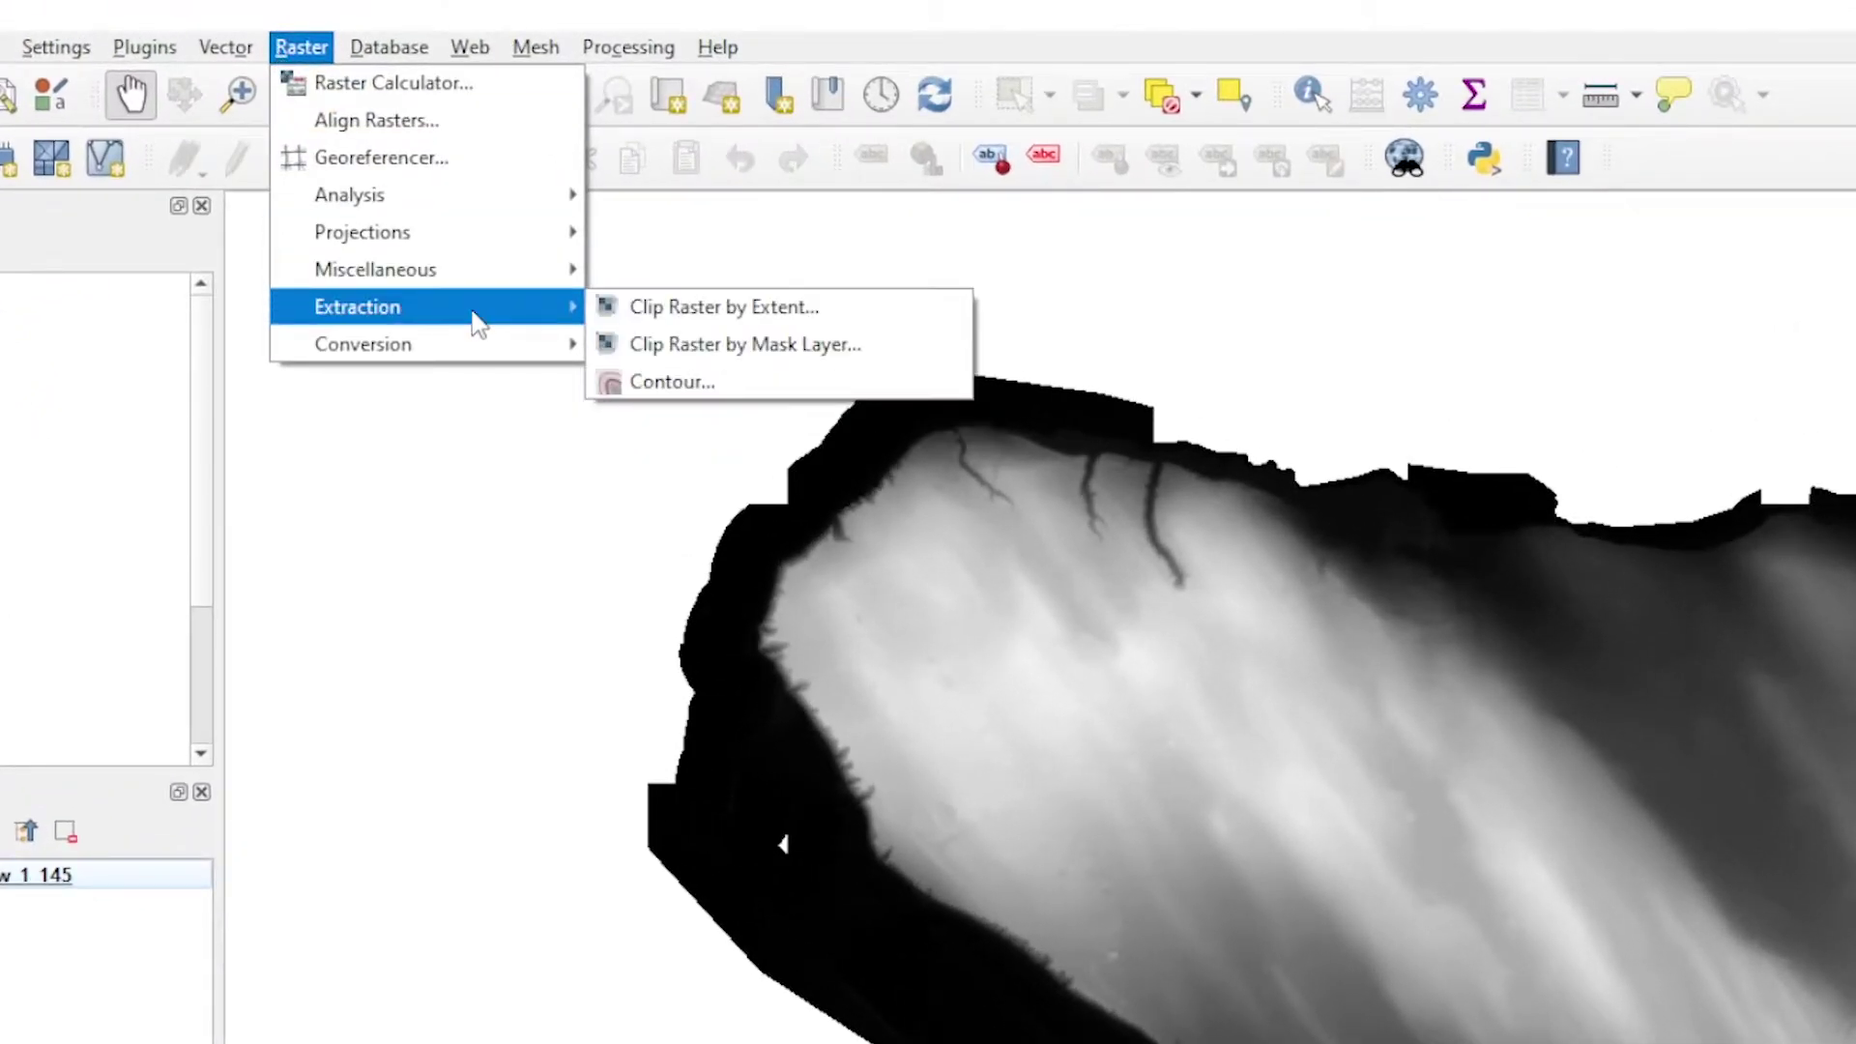
{"action": "left_click", "coordinate": [742, 375]}
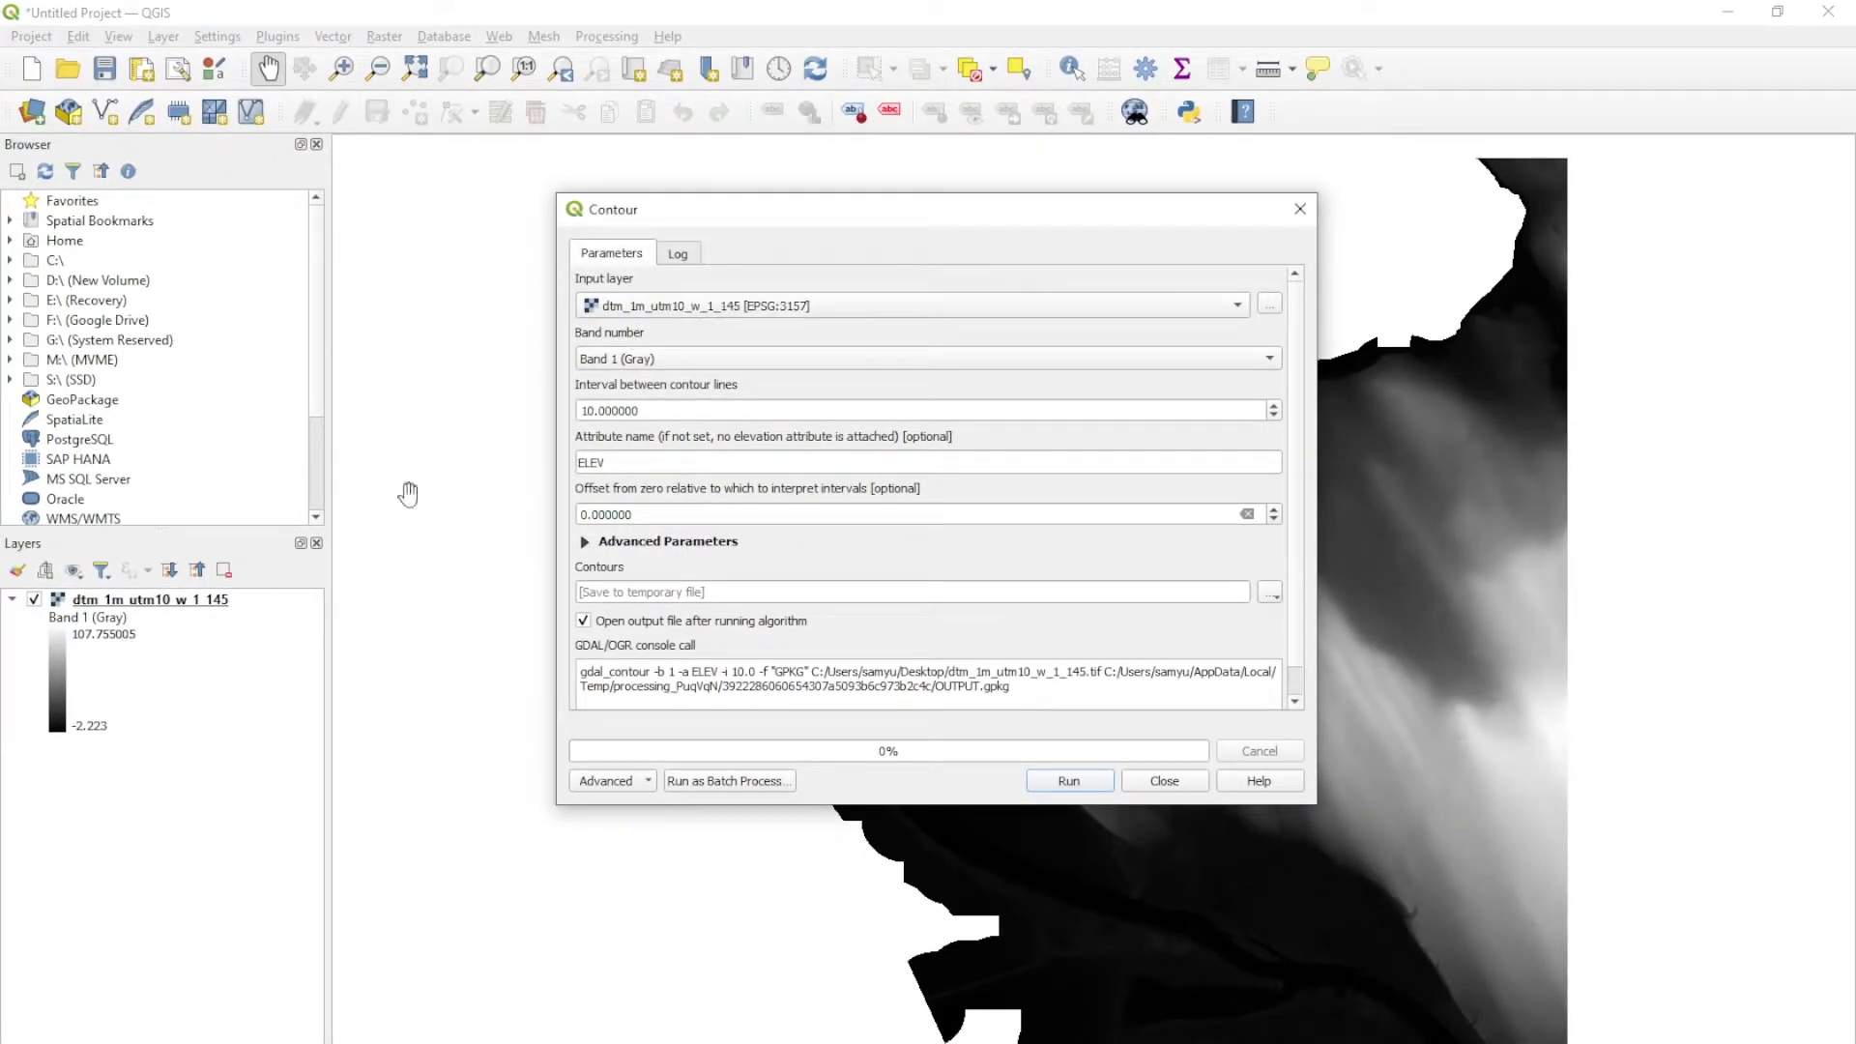
{"action": "left_click", "coordinate": [1240, 316]}
{"action": "left_click", "coordinate": [1239, 311]}
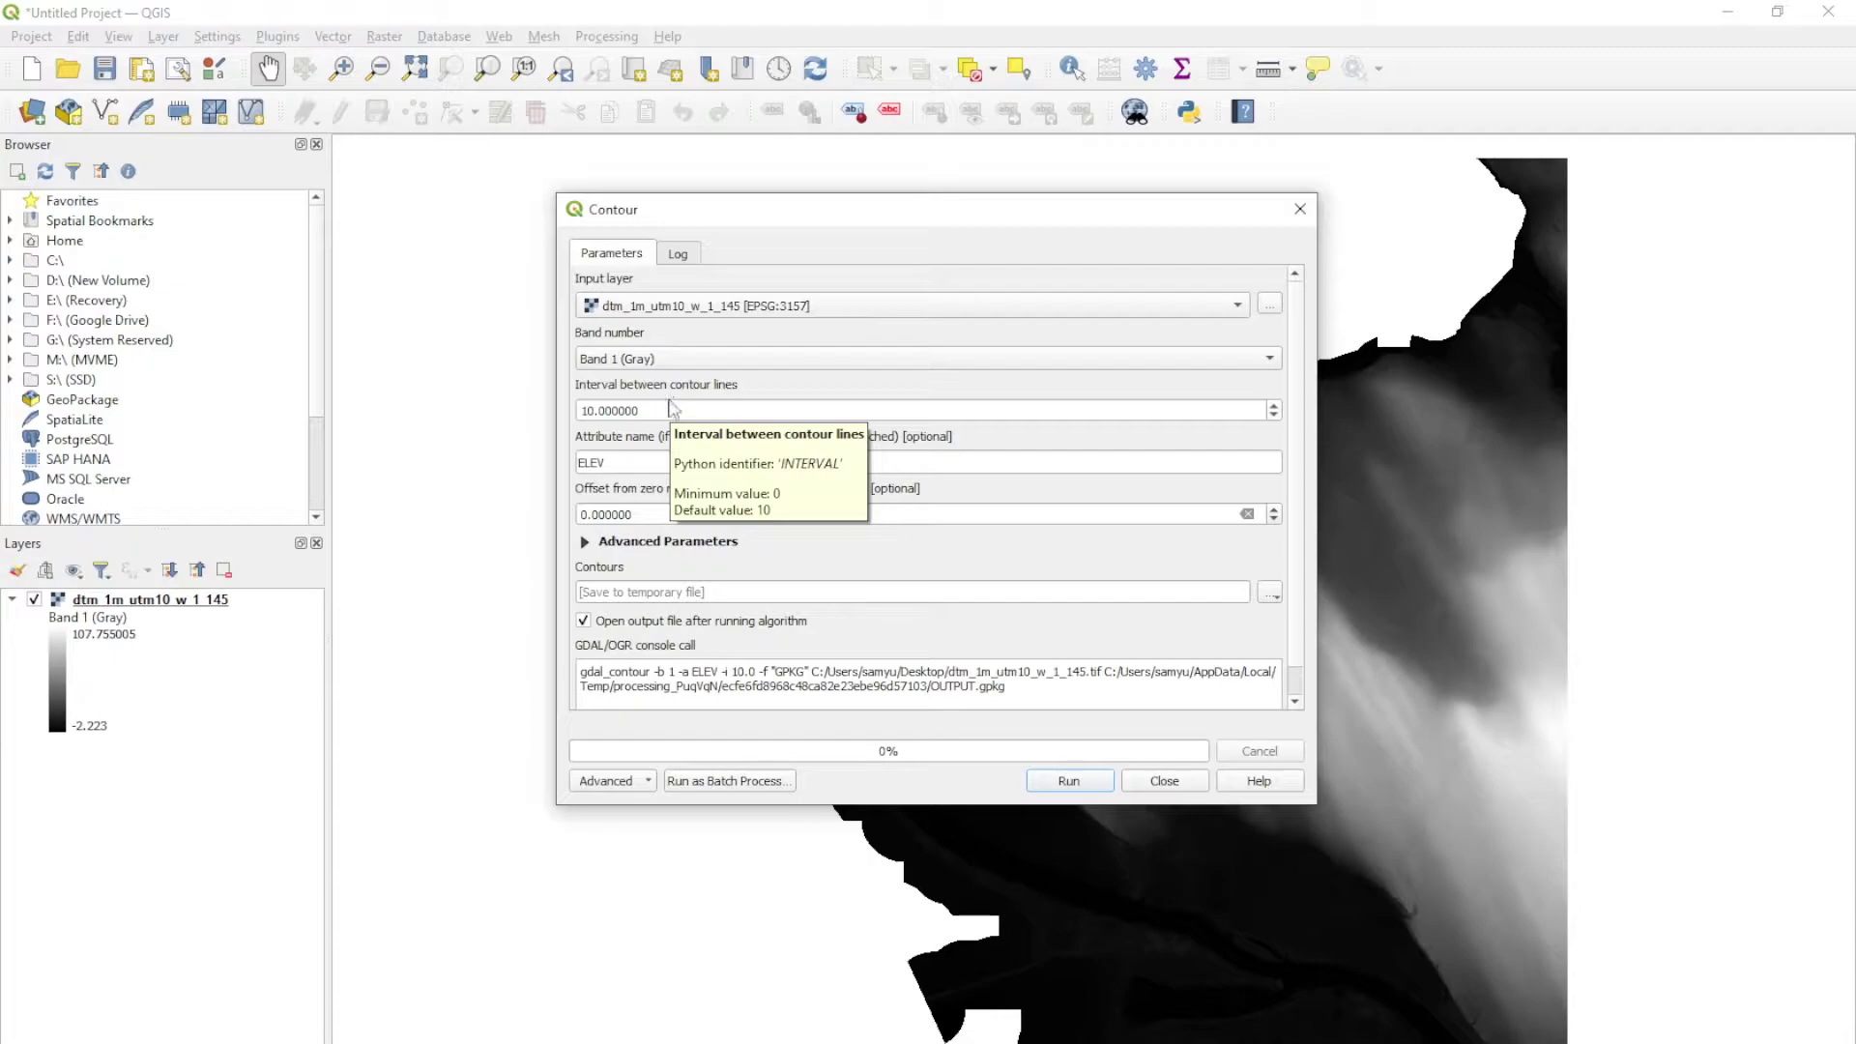
Set the contour interval to 1 and run the contour generation.
{"action": "left_click_drag", "start_coordinate": [673, 408], "coordinate": [578, 410]}
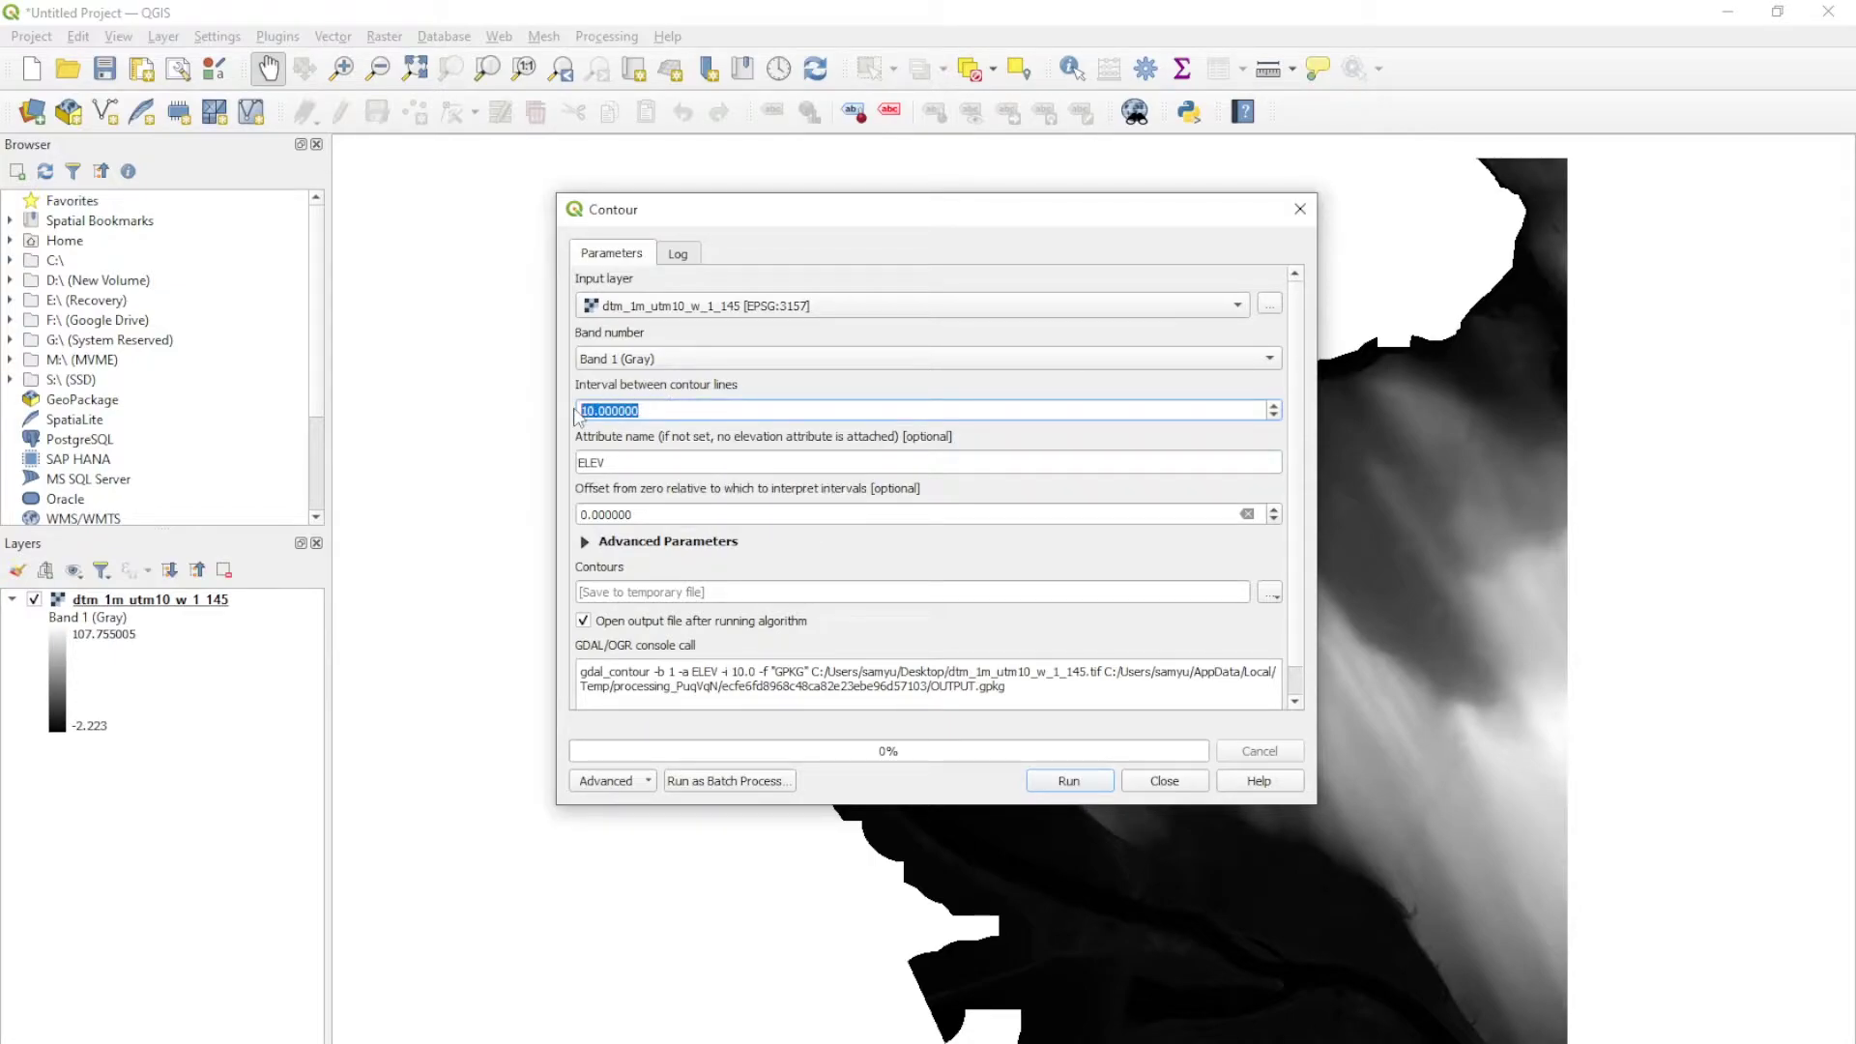
{"action": "type", "text": "1"}
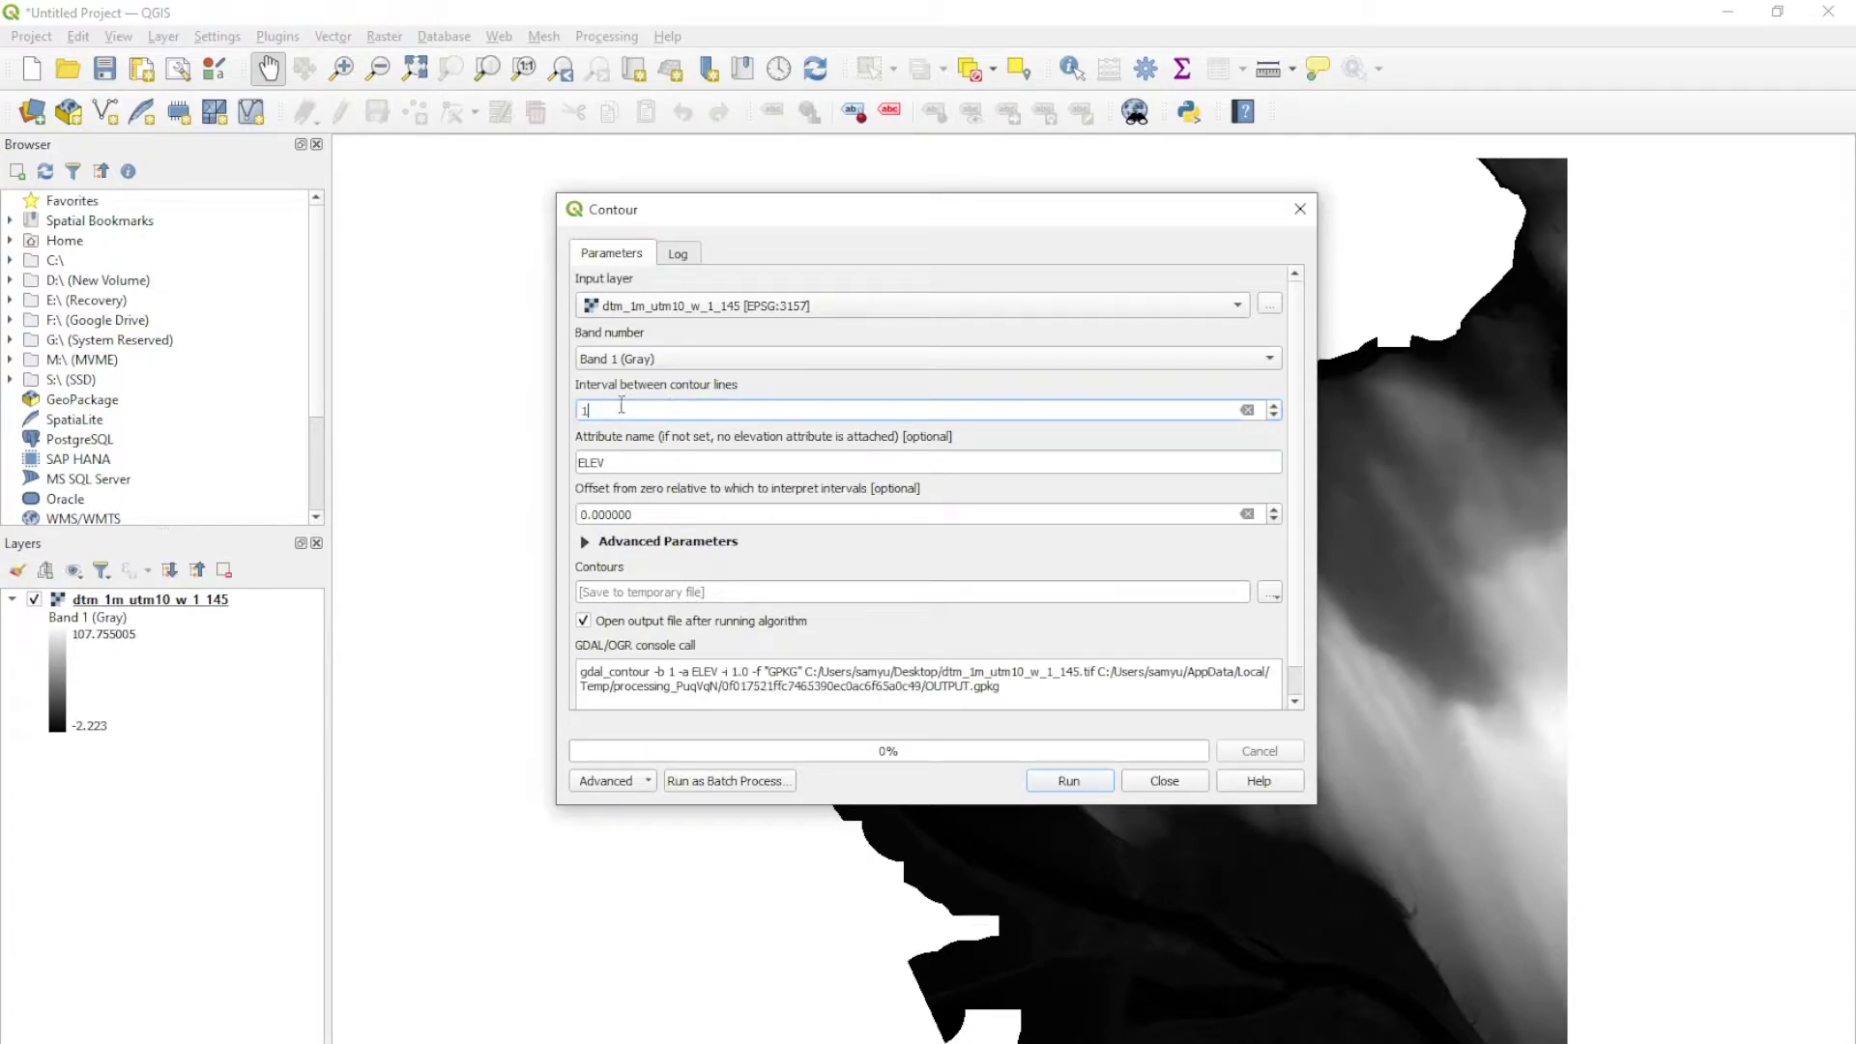
{"action": "left_click_drag", "start_coordinate": [644, 406], "coordinate": [556, 406]}
{"action": "type", "text": "0.305"}
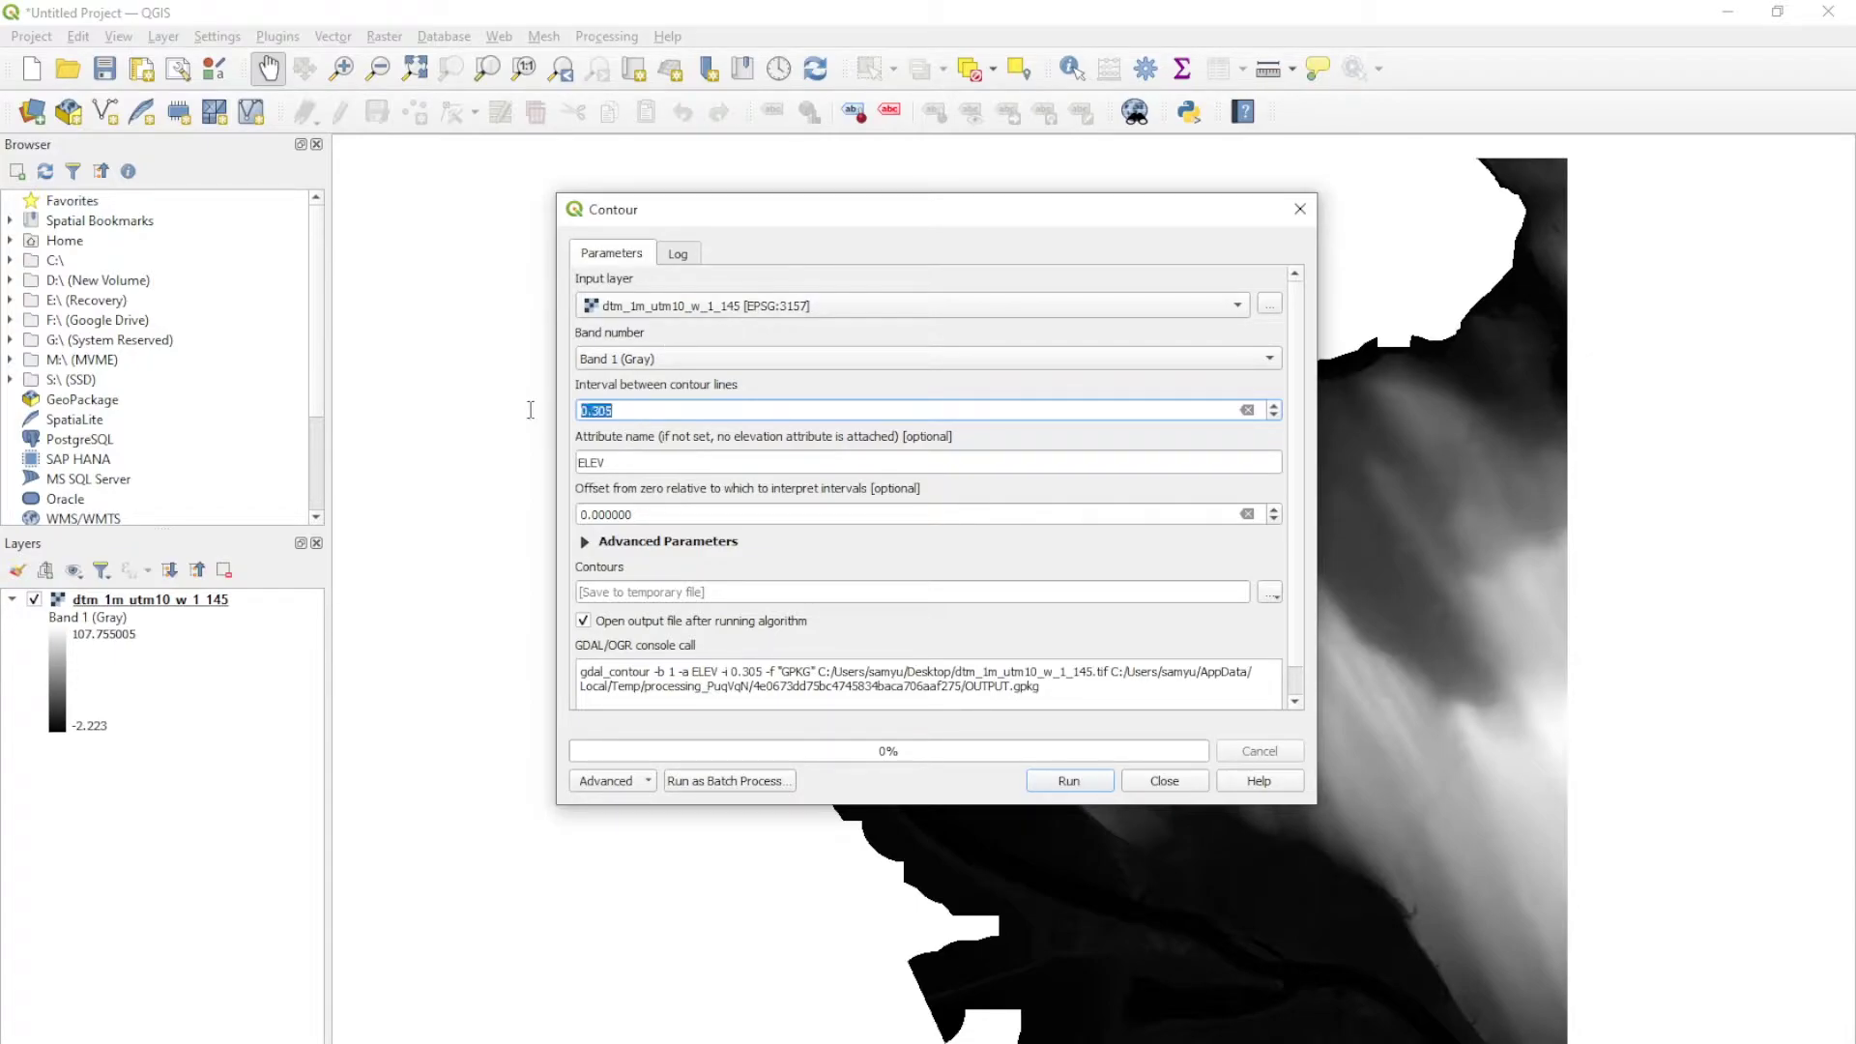
{"action": "type", "text": "1"}
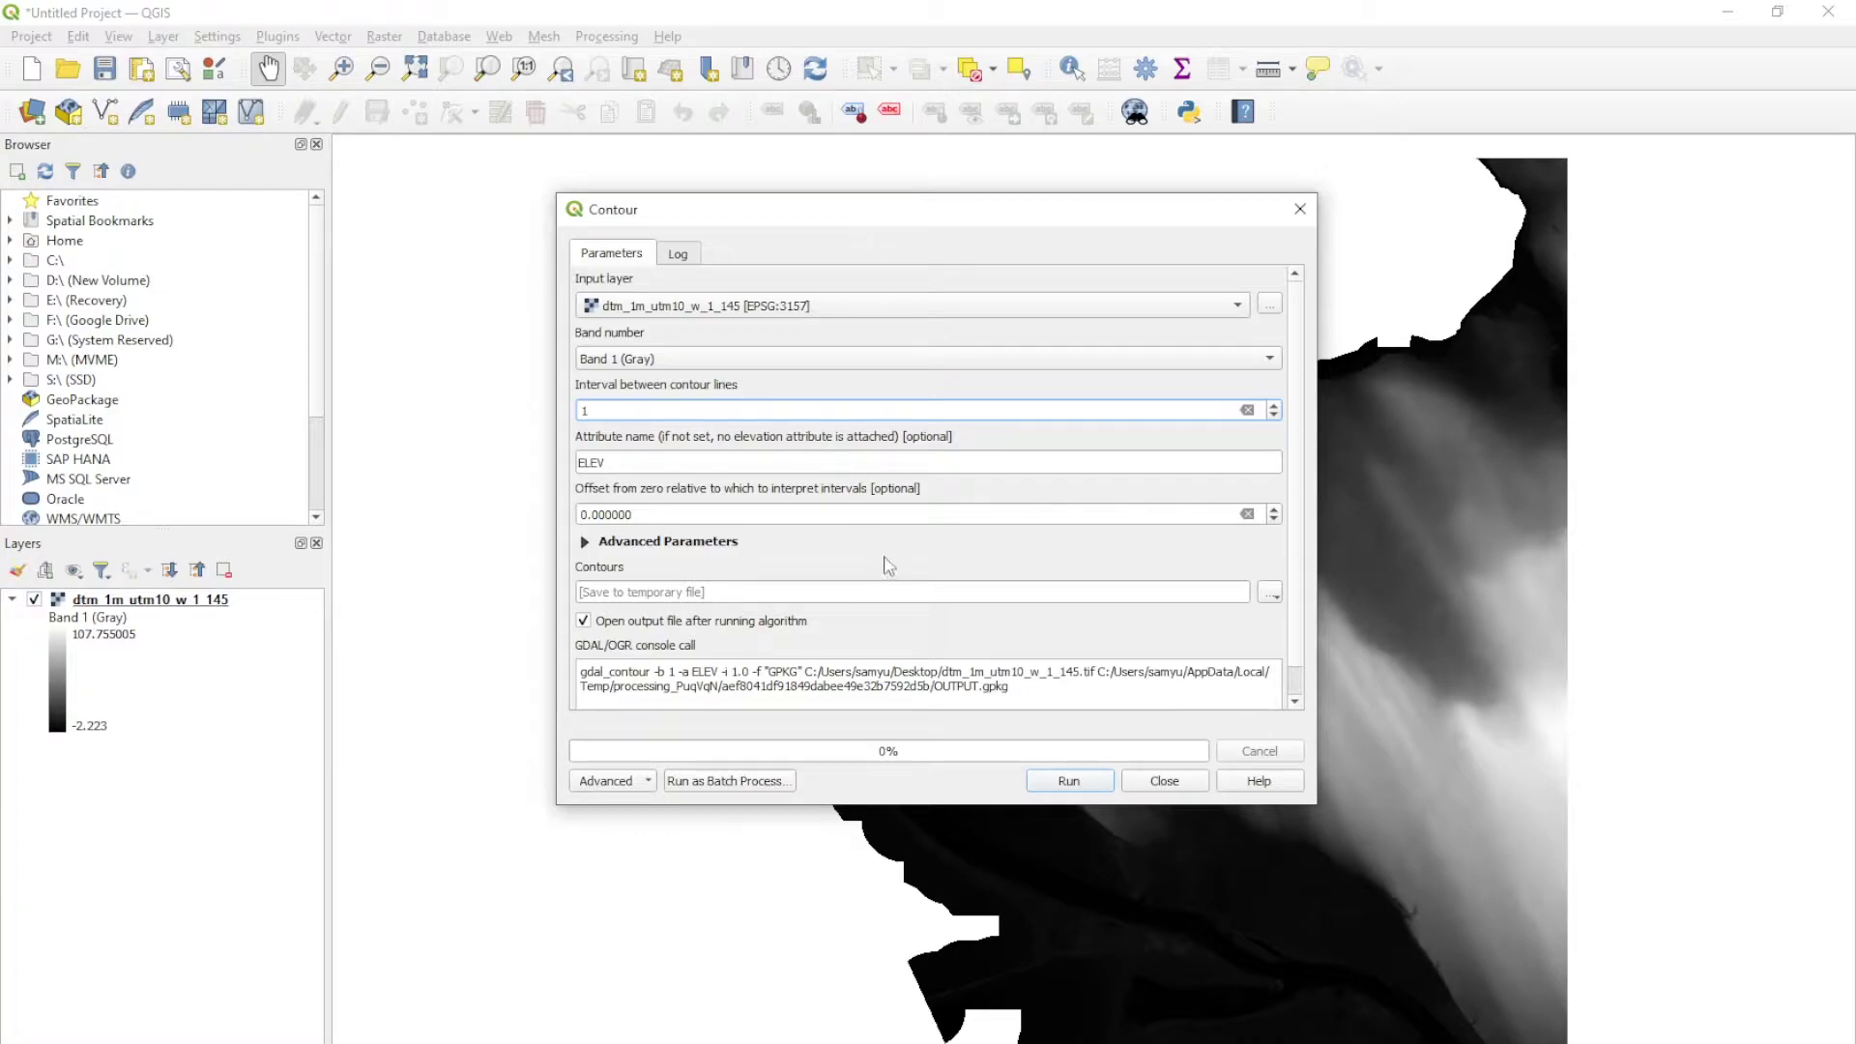
{"action": "left_click", "coordinate": [652, 581]}
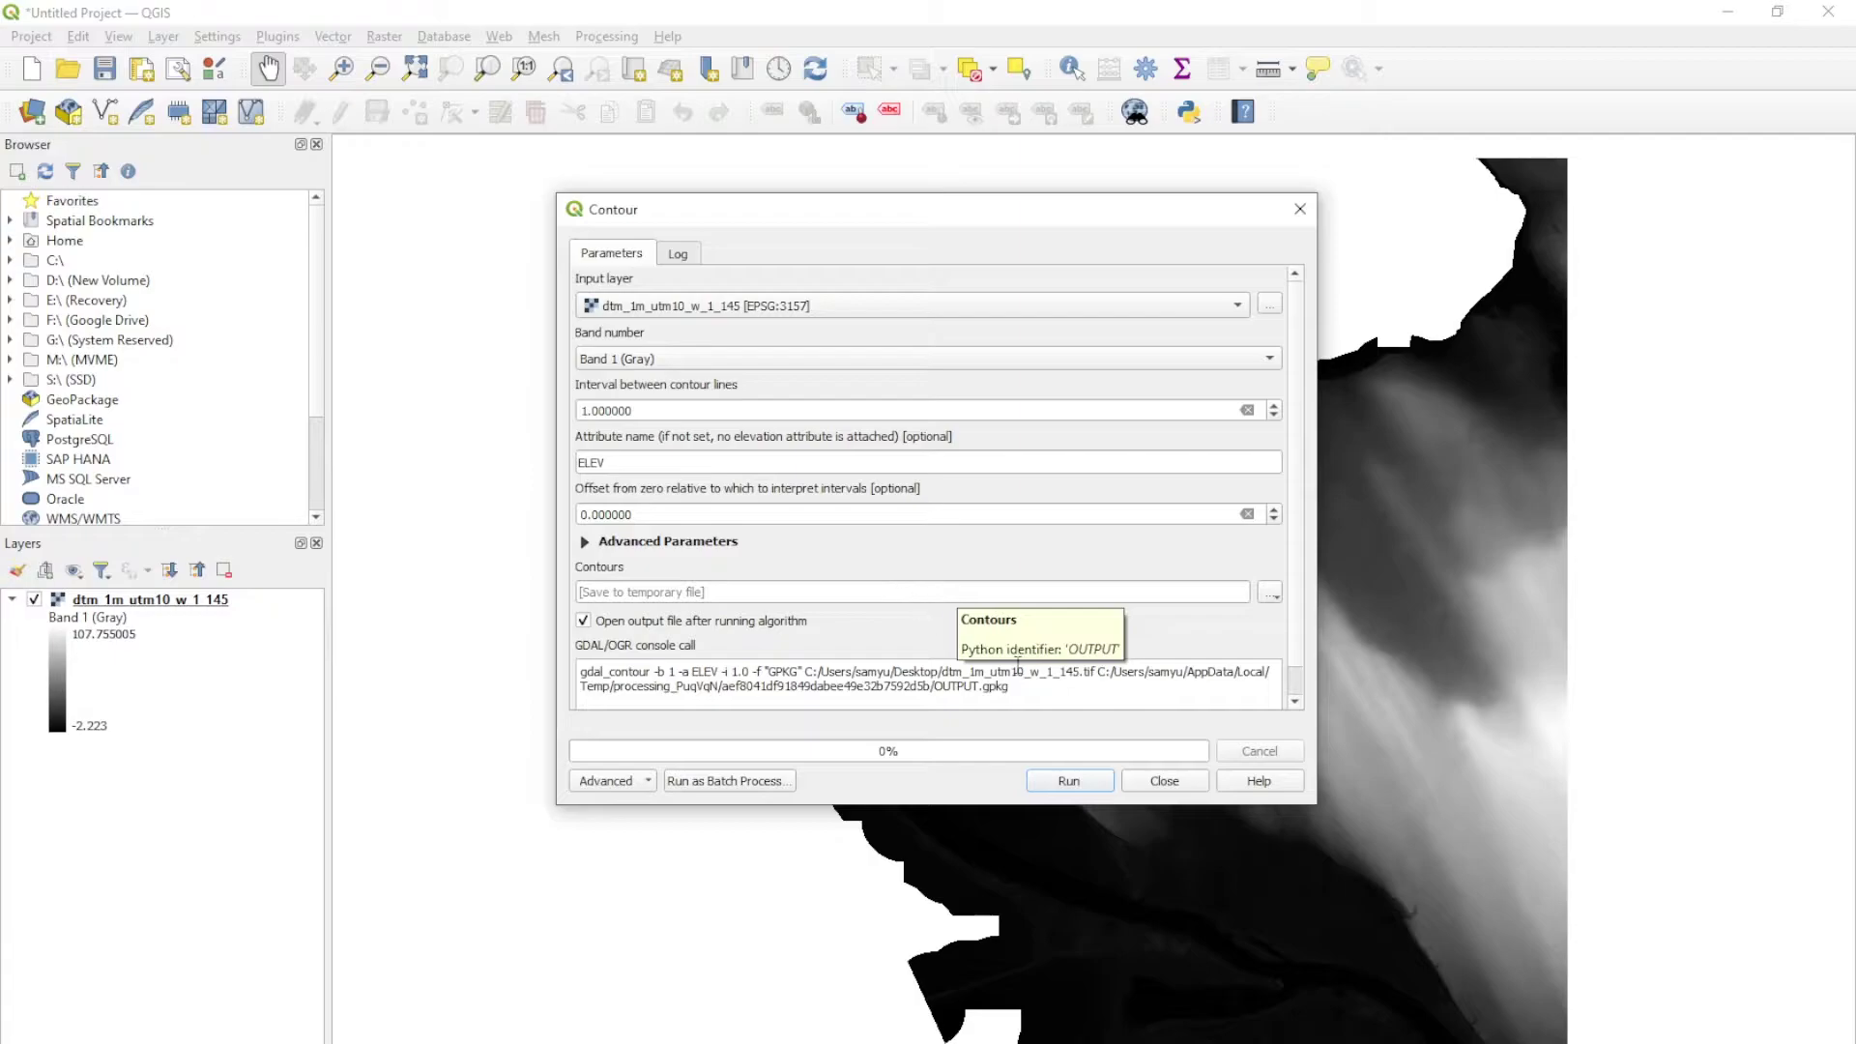
{"action": "left_click", "coordinate": [1069, 780]}
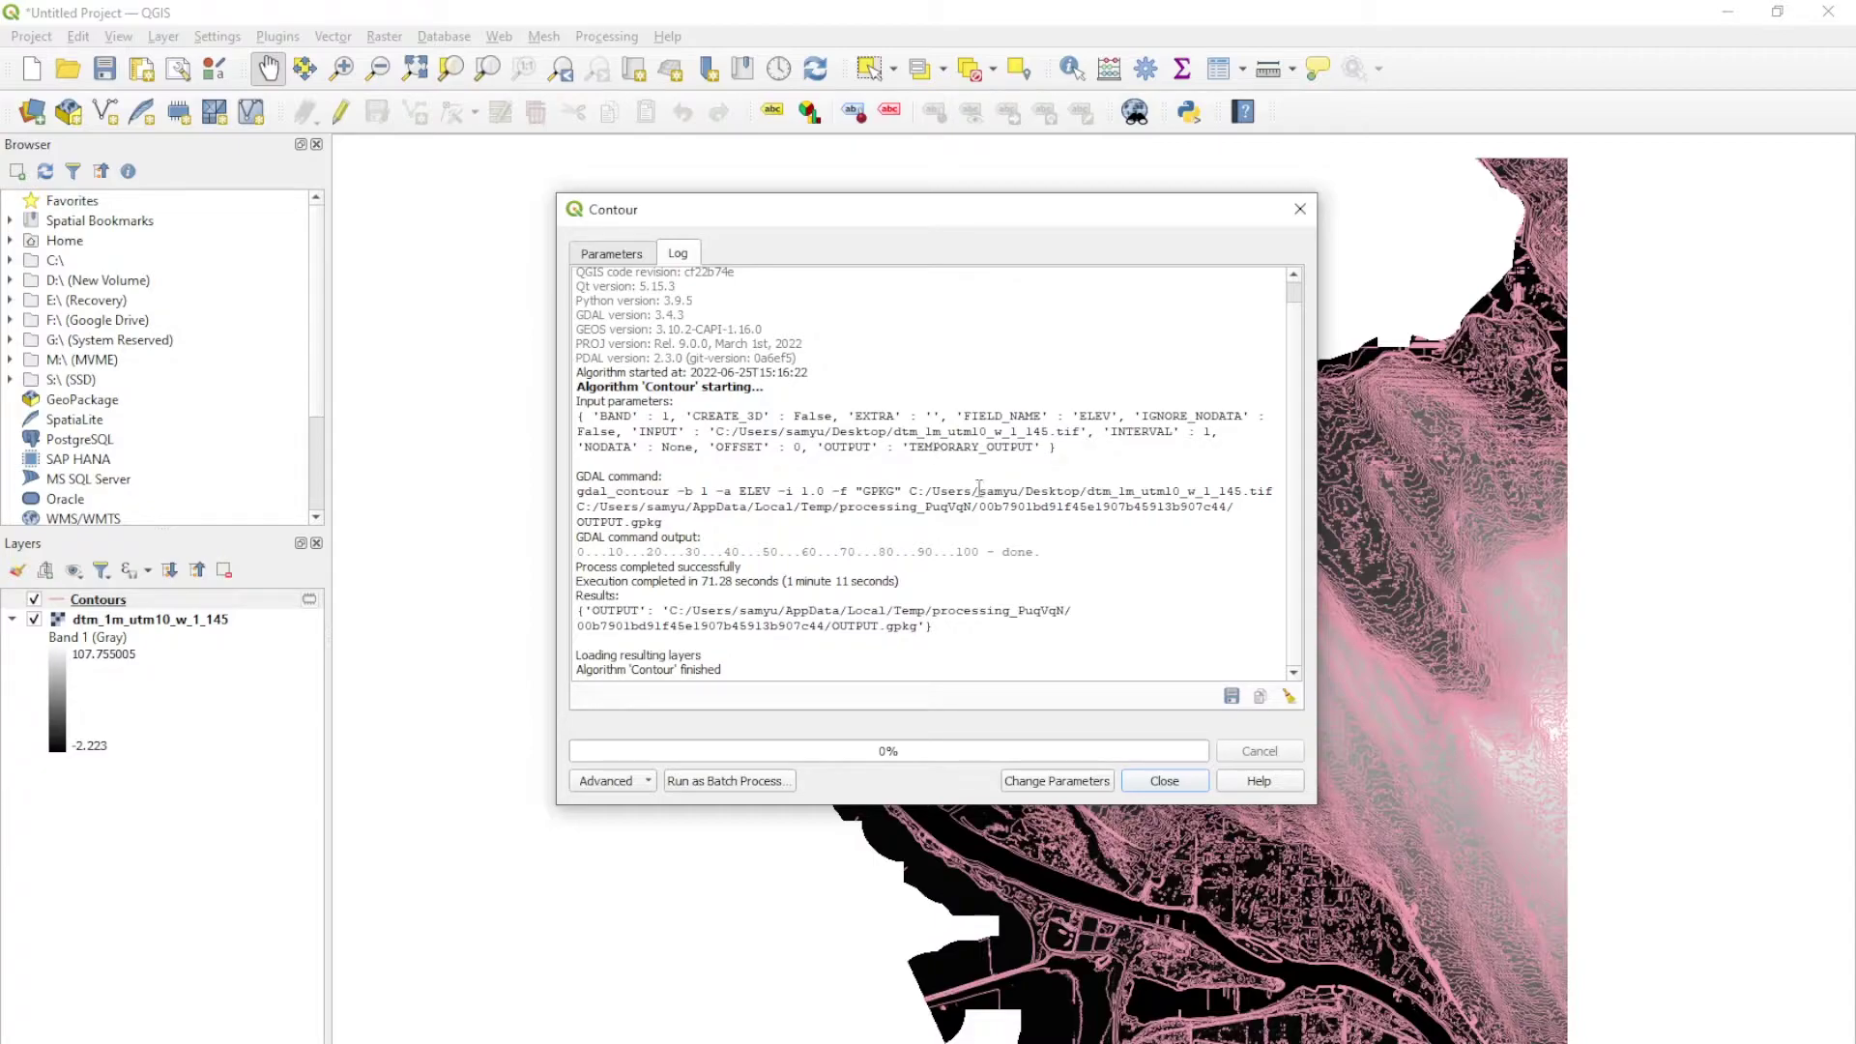
Close the Contour dialog once the algorithm has finished.
{"action": "left_click", "coordinate": [1150, 783]}
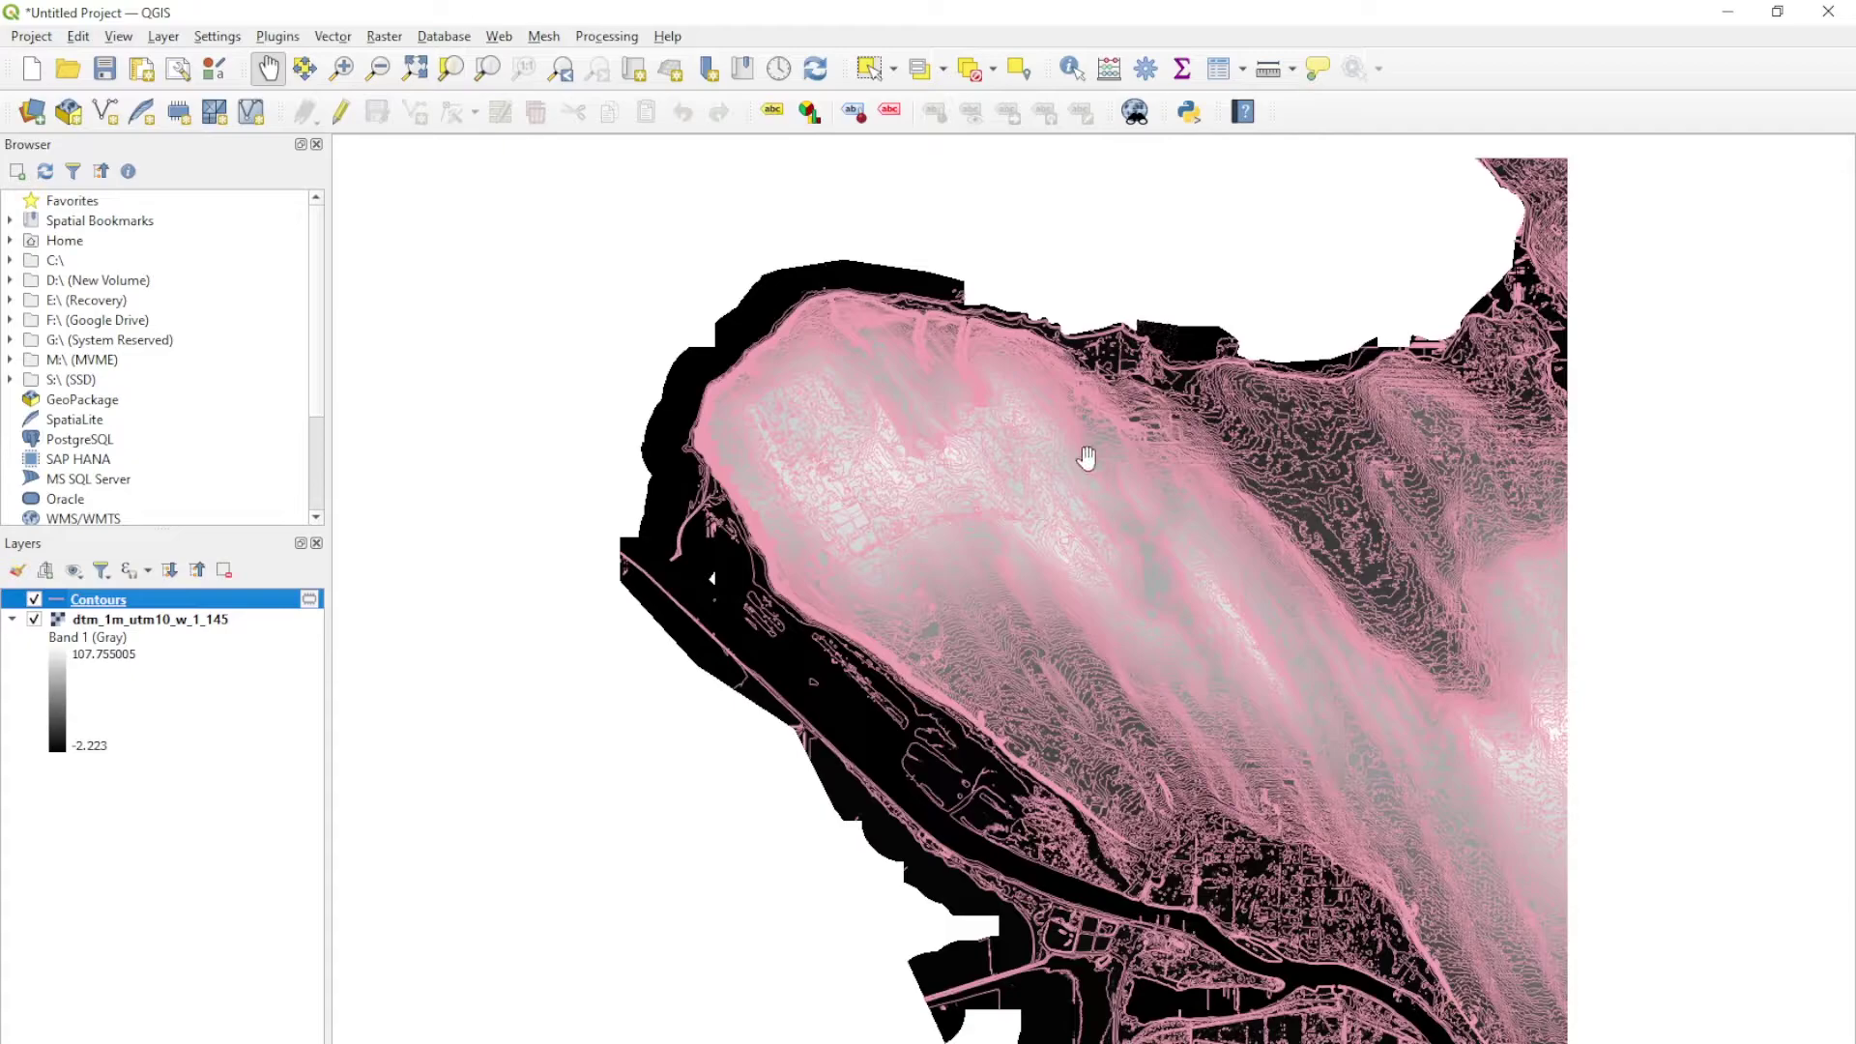
Hide the DTM raster layer and zoom around to inspect the contour lines on their own.
{"action": "left_click", "coordinate": [34, 619]}
{"action": "scroll", "coordinate": [808, 466], "scroll_direction": "up", "scroll_amount": 3}
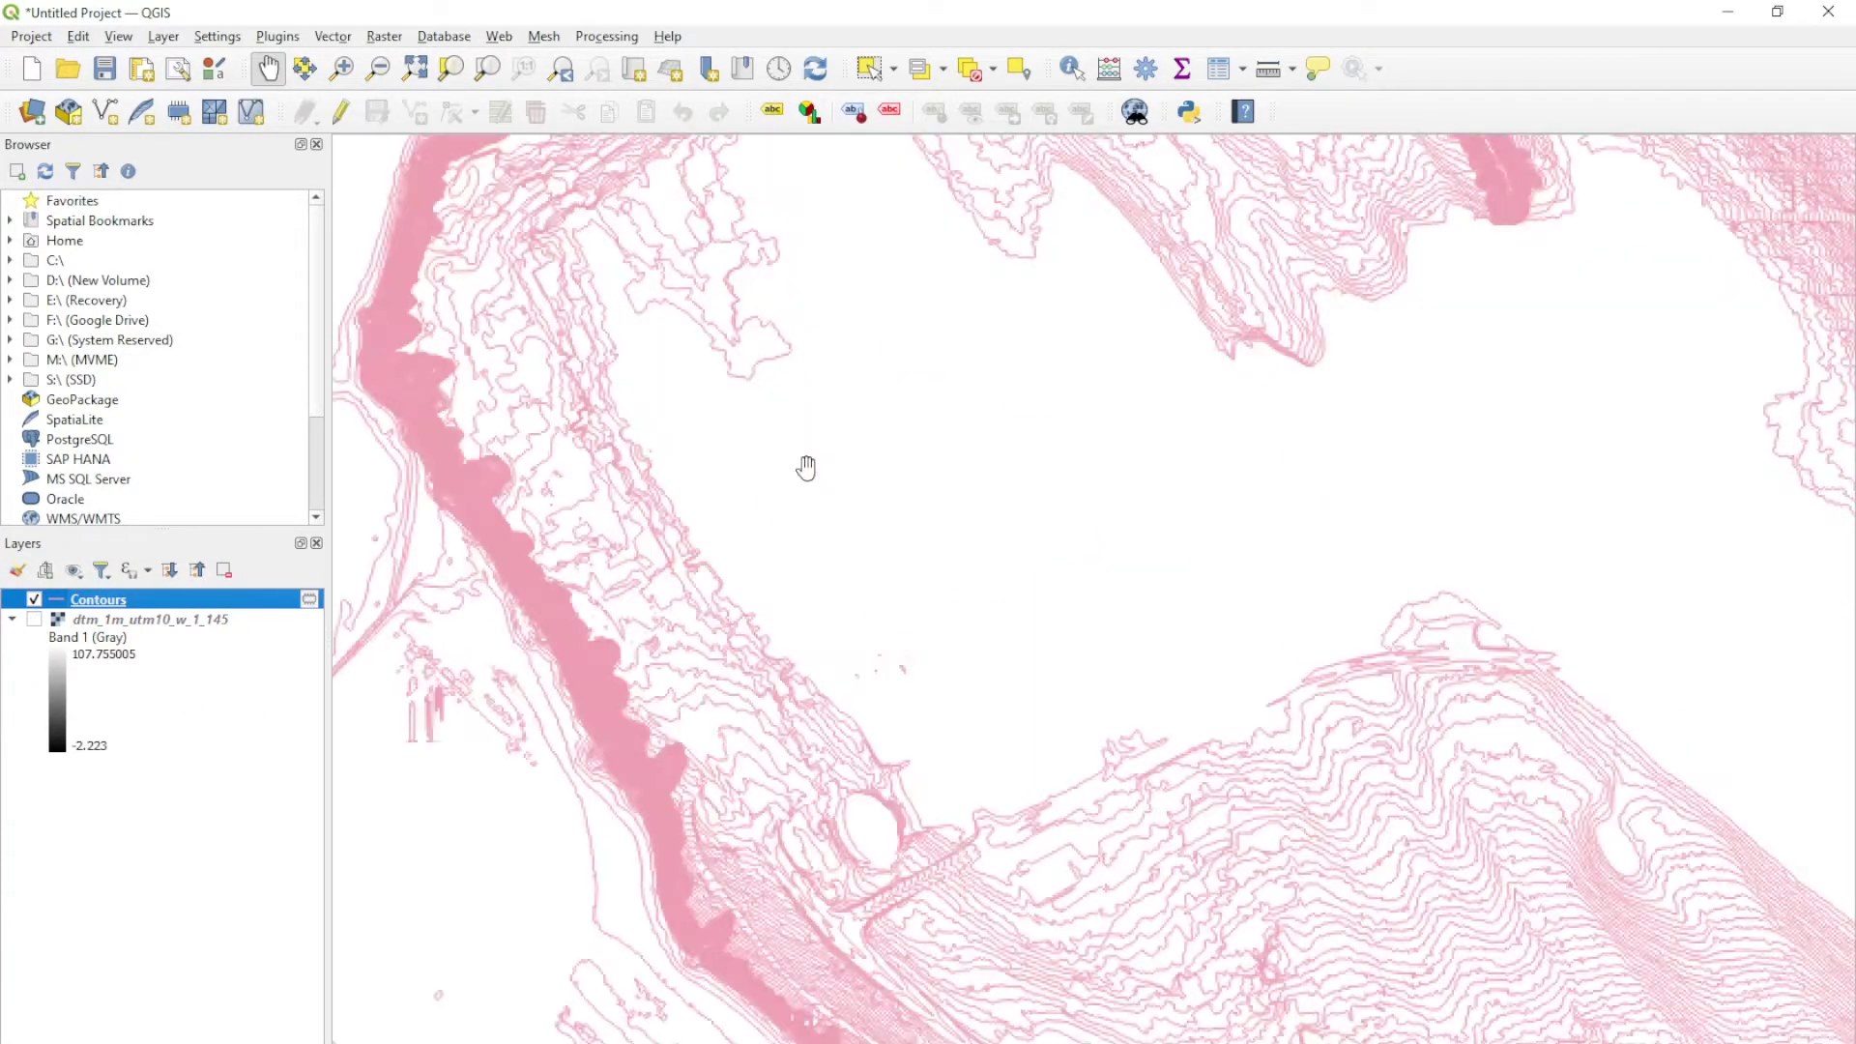
{"action": "scroll", "coordinate": [806, 467], "scroll_direction": "down", "scroll_amount": 3}
{"action": "scroll", "coordinate": [735, 483], "scroll_direction": "up", "scroll_amount": 1}
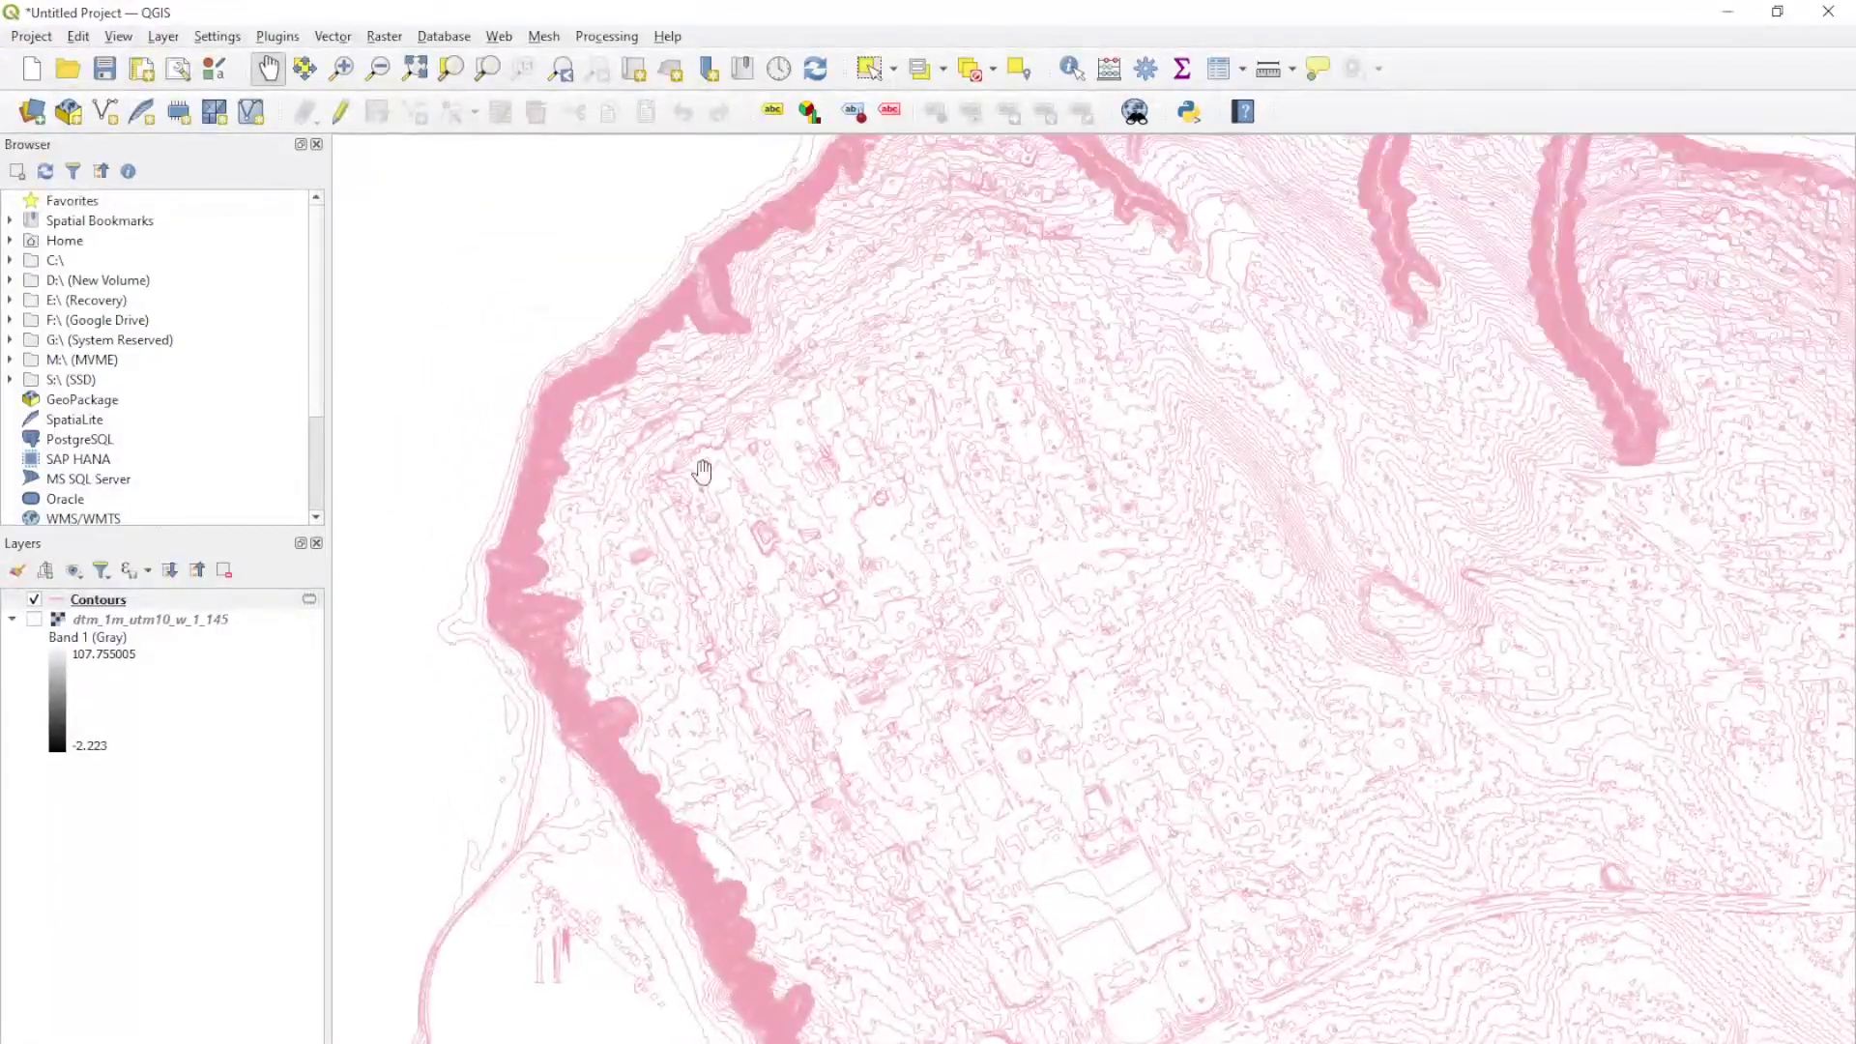
{"action": "scroll", "coordinate": [618, 364], "scroll_direction": "up", "scroll_amount": 2}
{"action": "scroll", "coordinate": [712, 422], "scroll_direction": "down", "scroll_amount": 3}
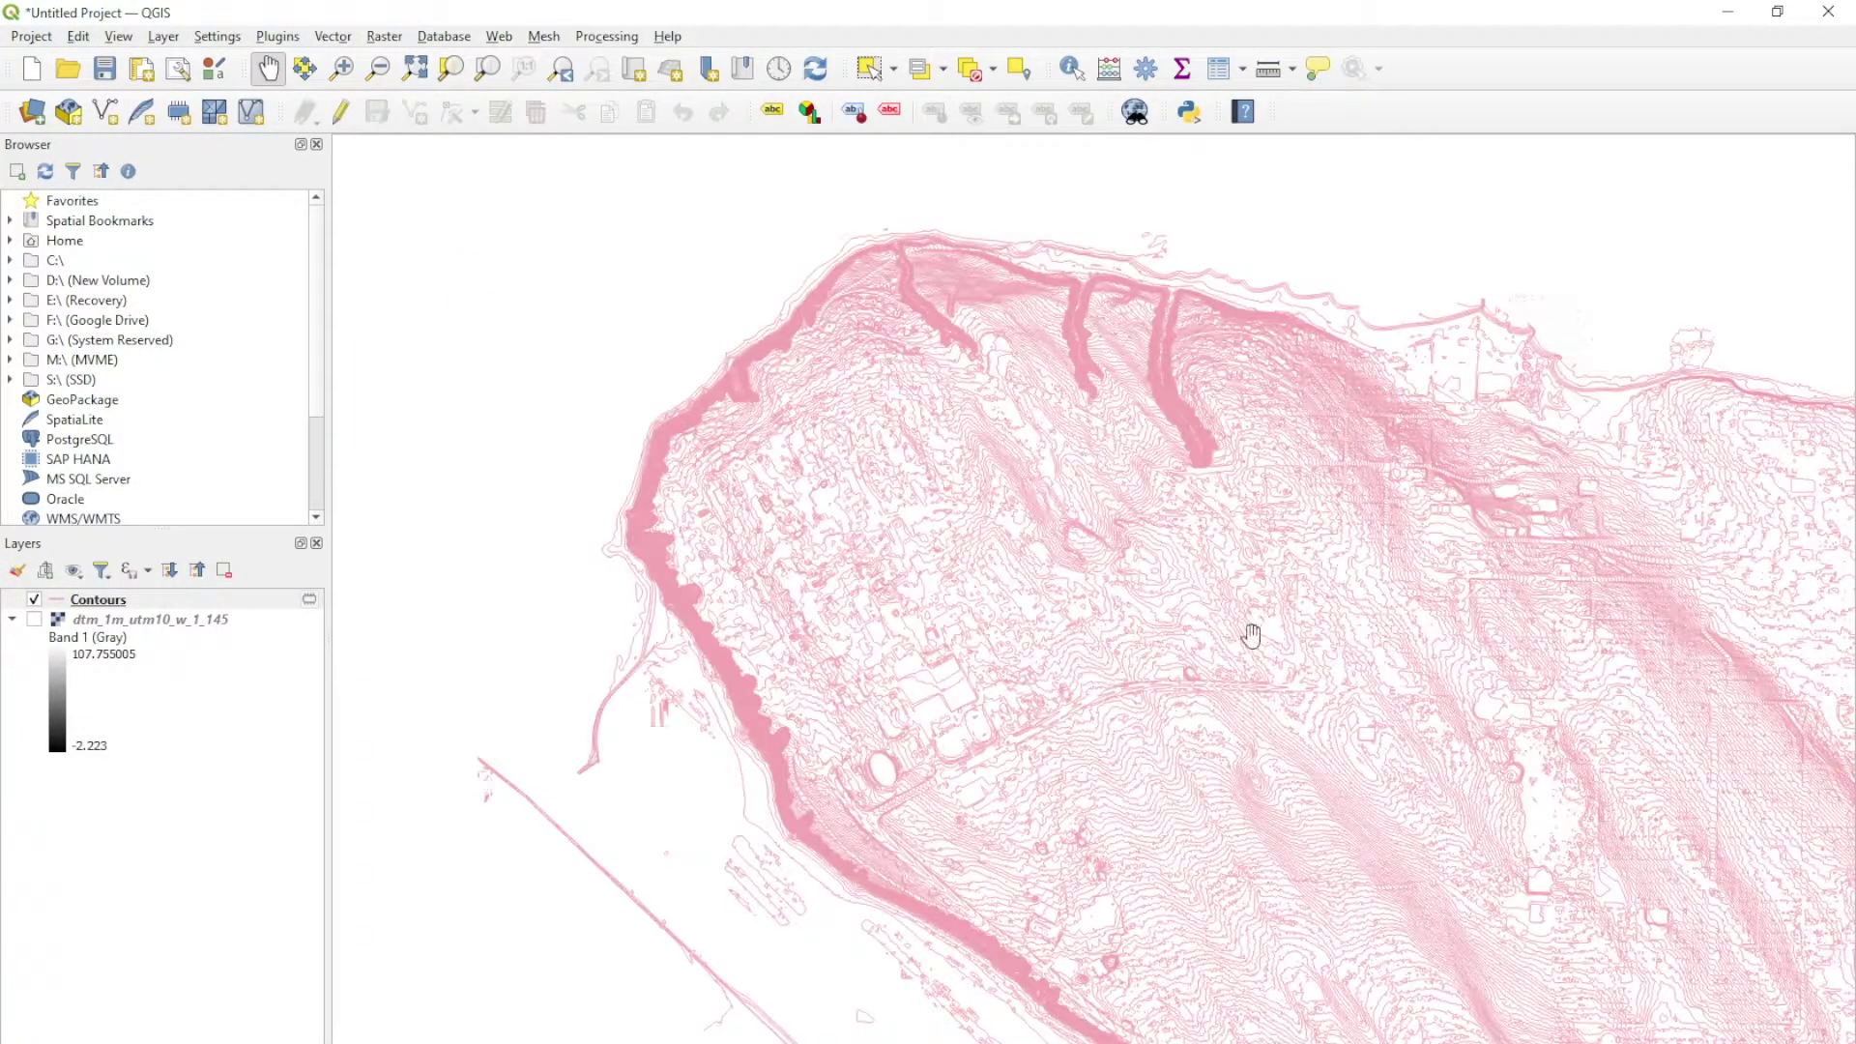
{"action": "scroll", "coordinate": [690, 410], "scroll_direction": "up", "scroll_amount": 3}
{"action": "scroll", "coordinate": [645, 510], "scroll_direction": "up", "scroll_amount": 2}
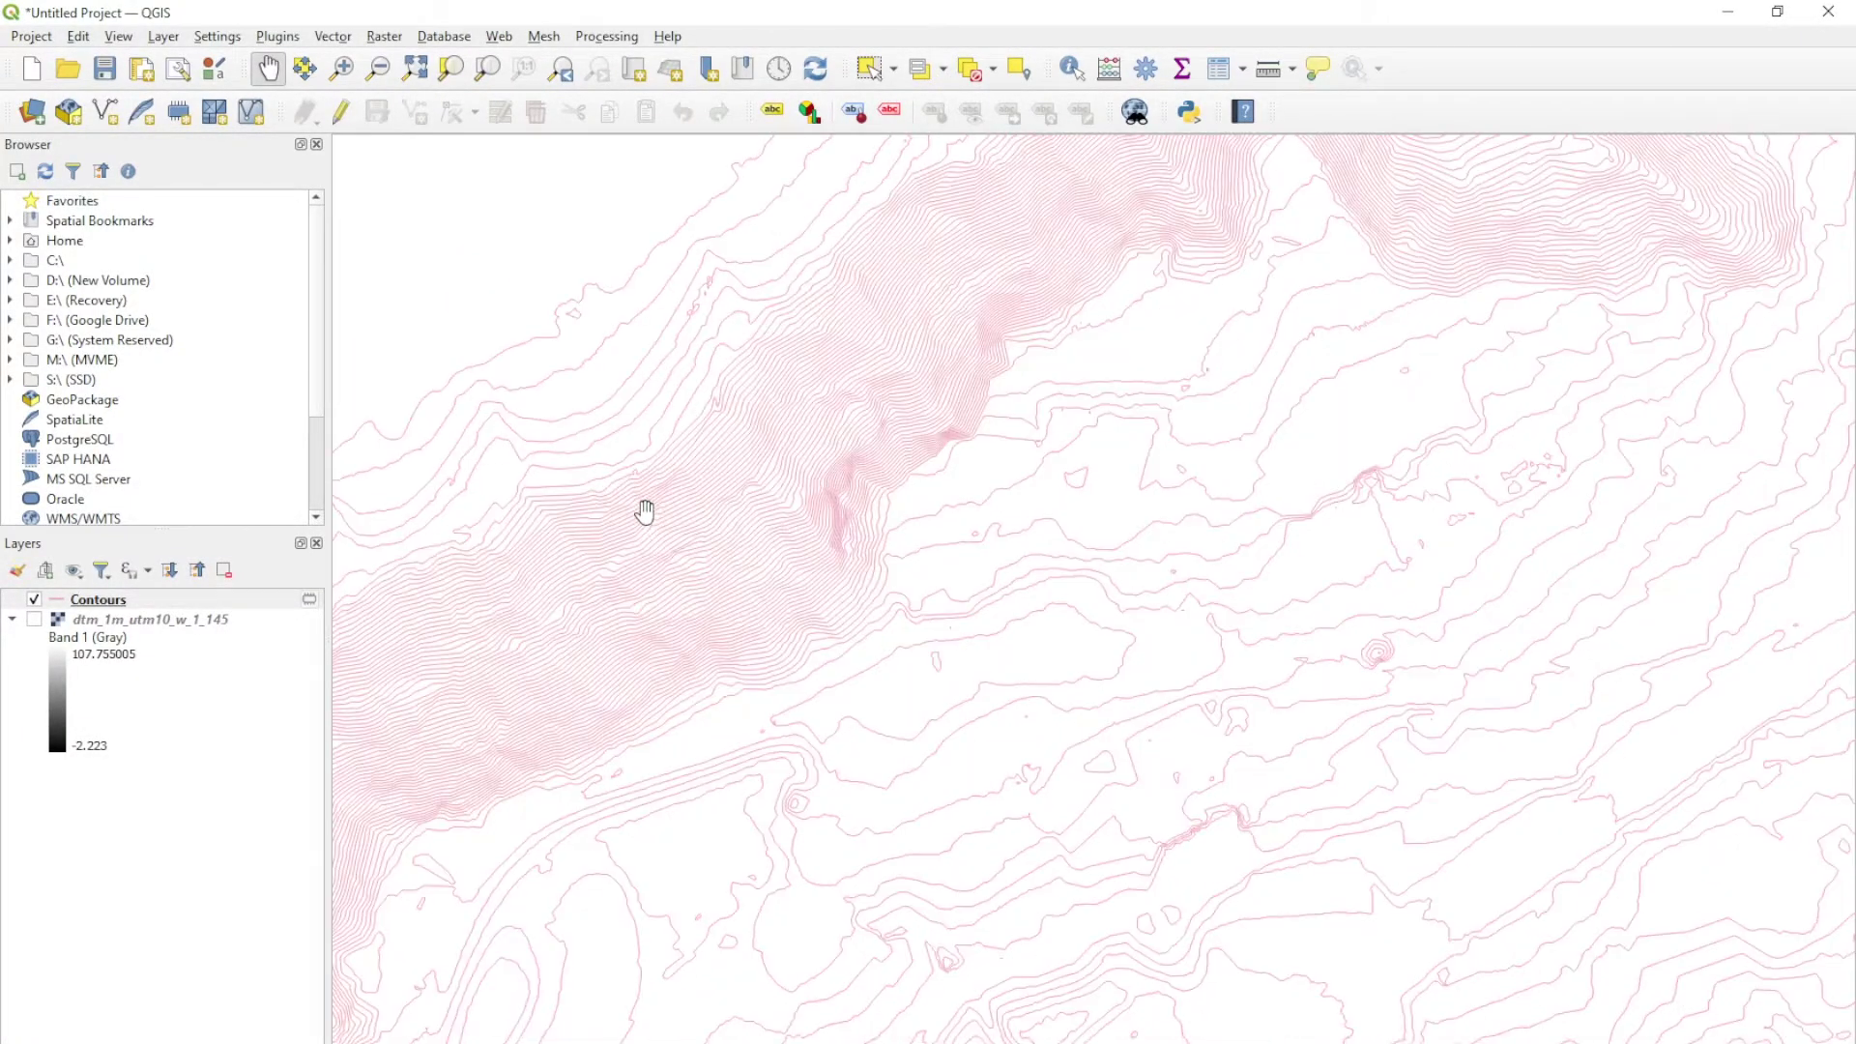
{"action": "scroll", "coordinate": [644, 510], "scroll_direction": "down", "scroll_amount": 2}
{"action": "scroll", "coordinate": [606, 554], "scroll_direction": "up", "scroll_amount": 1}
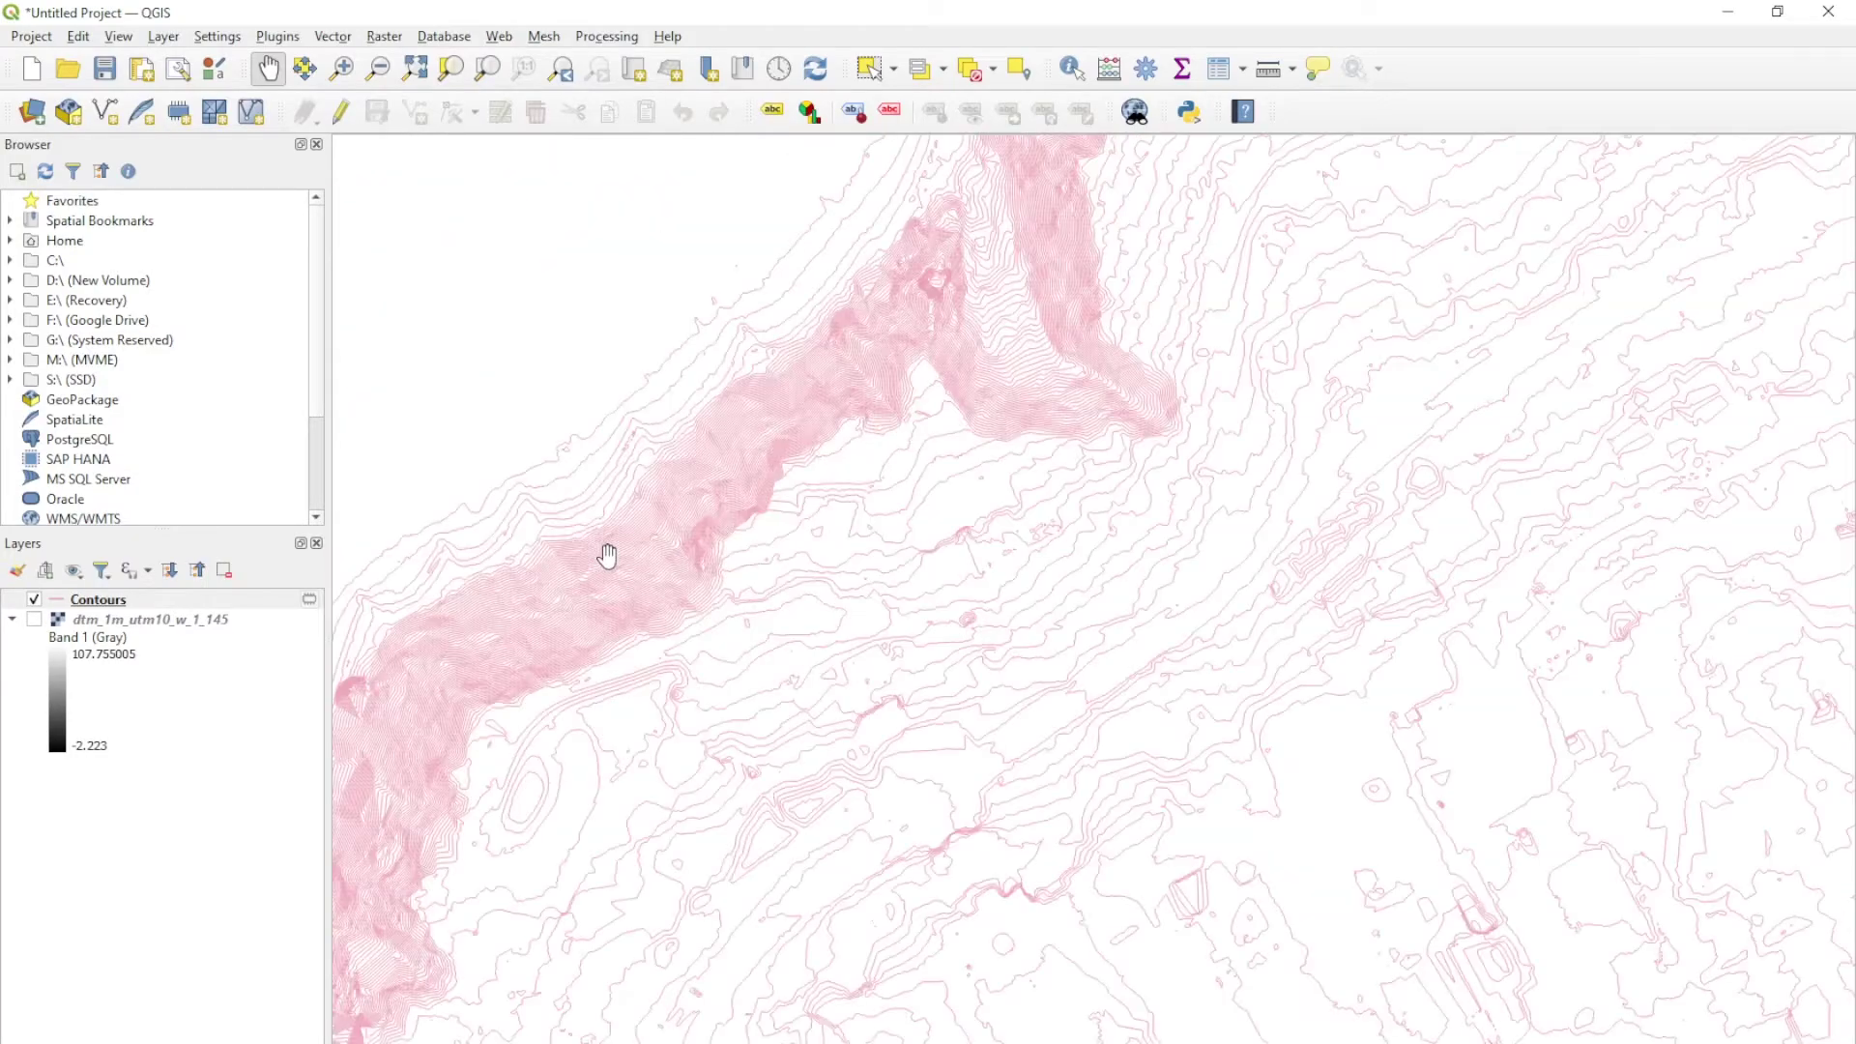
{"action": "scroll", "coordinate": [607, 556], "scroll_direction": "down", "scroll_amount": 3}
{"action": "scroll", "coordinate": [607, 555], "scroll_direction": "up", "scroll_amount": 1}
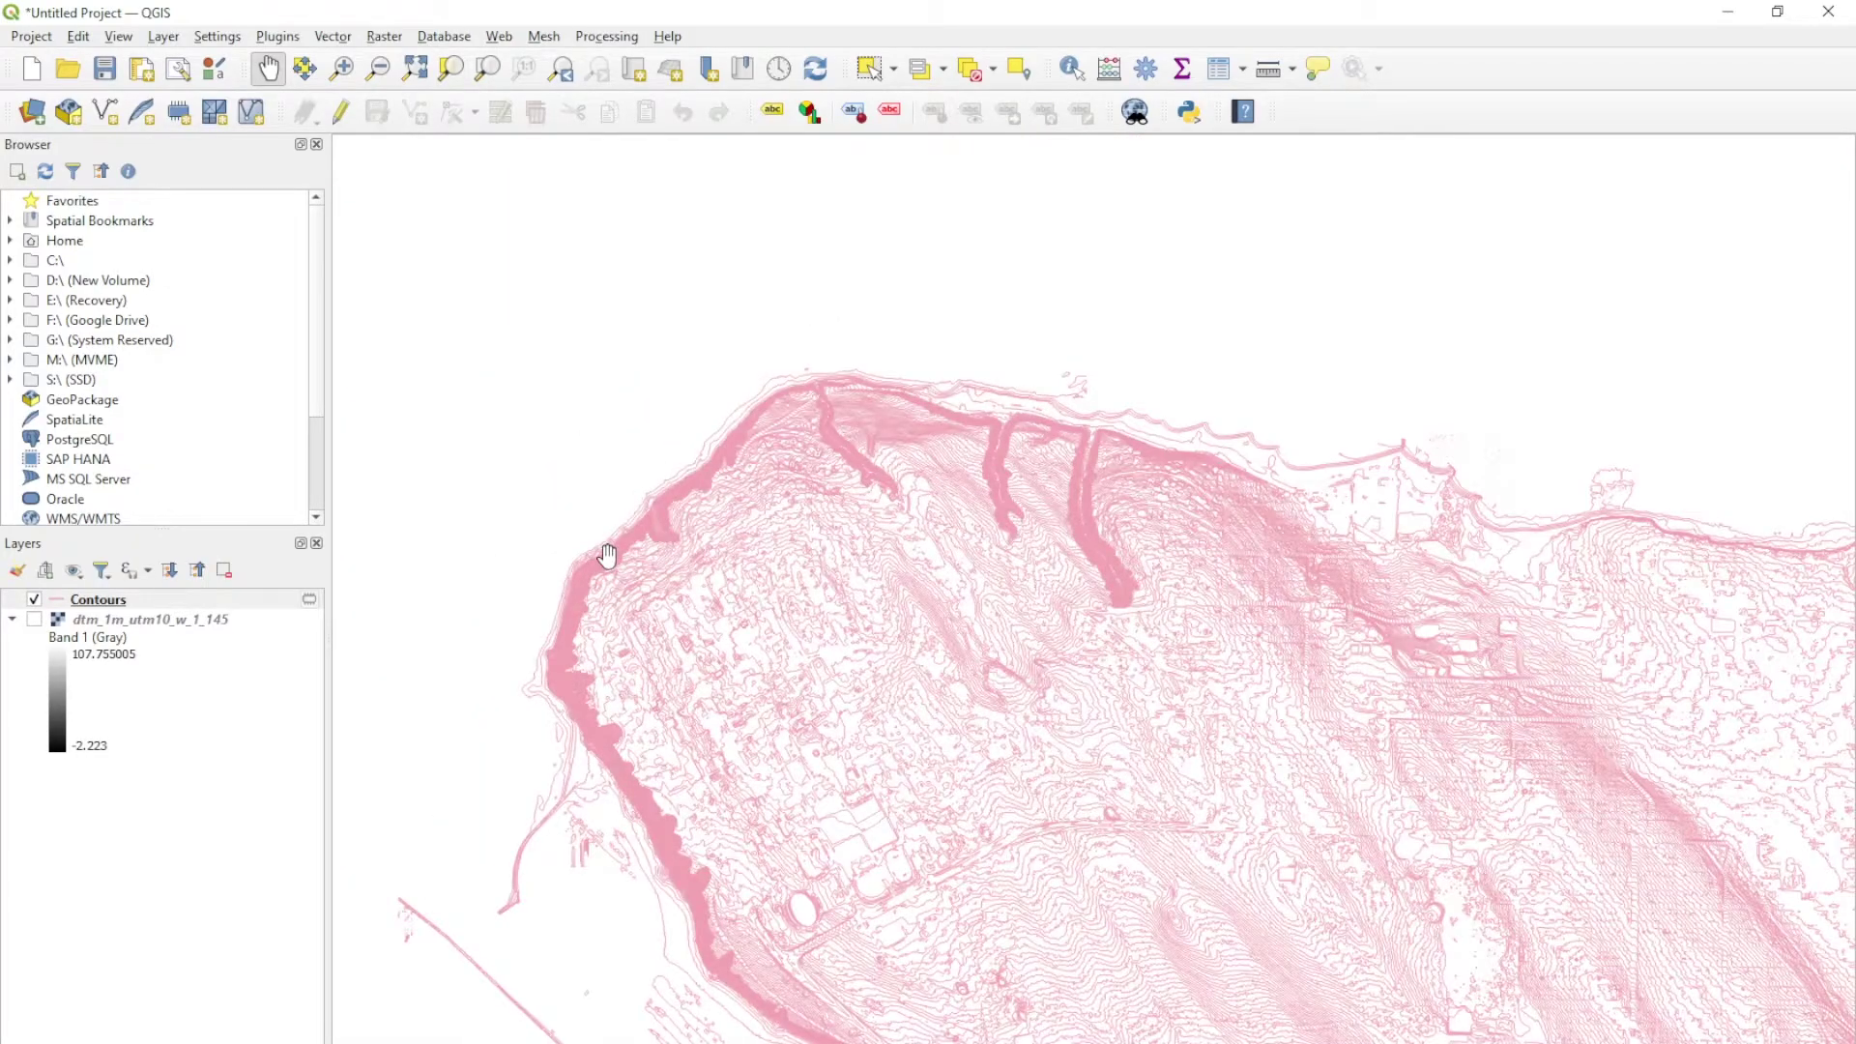
{"action": "scroll", "coordinate": [607, 555], "scroll_direction": "down", "scroll_amount": 2}
{"action": "scroll", "coordinate": [795, 547], "scroll_direction": "up", "scroll_amount": 3}
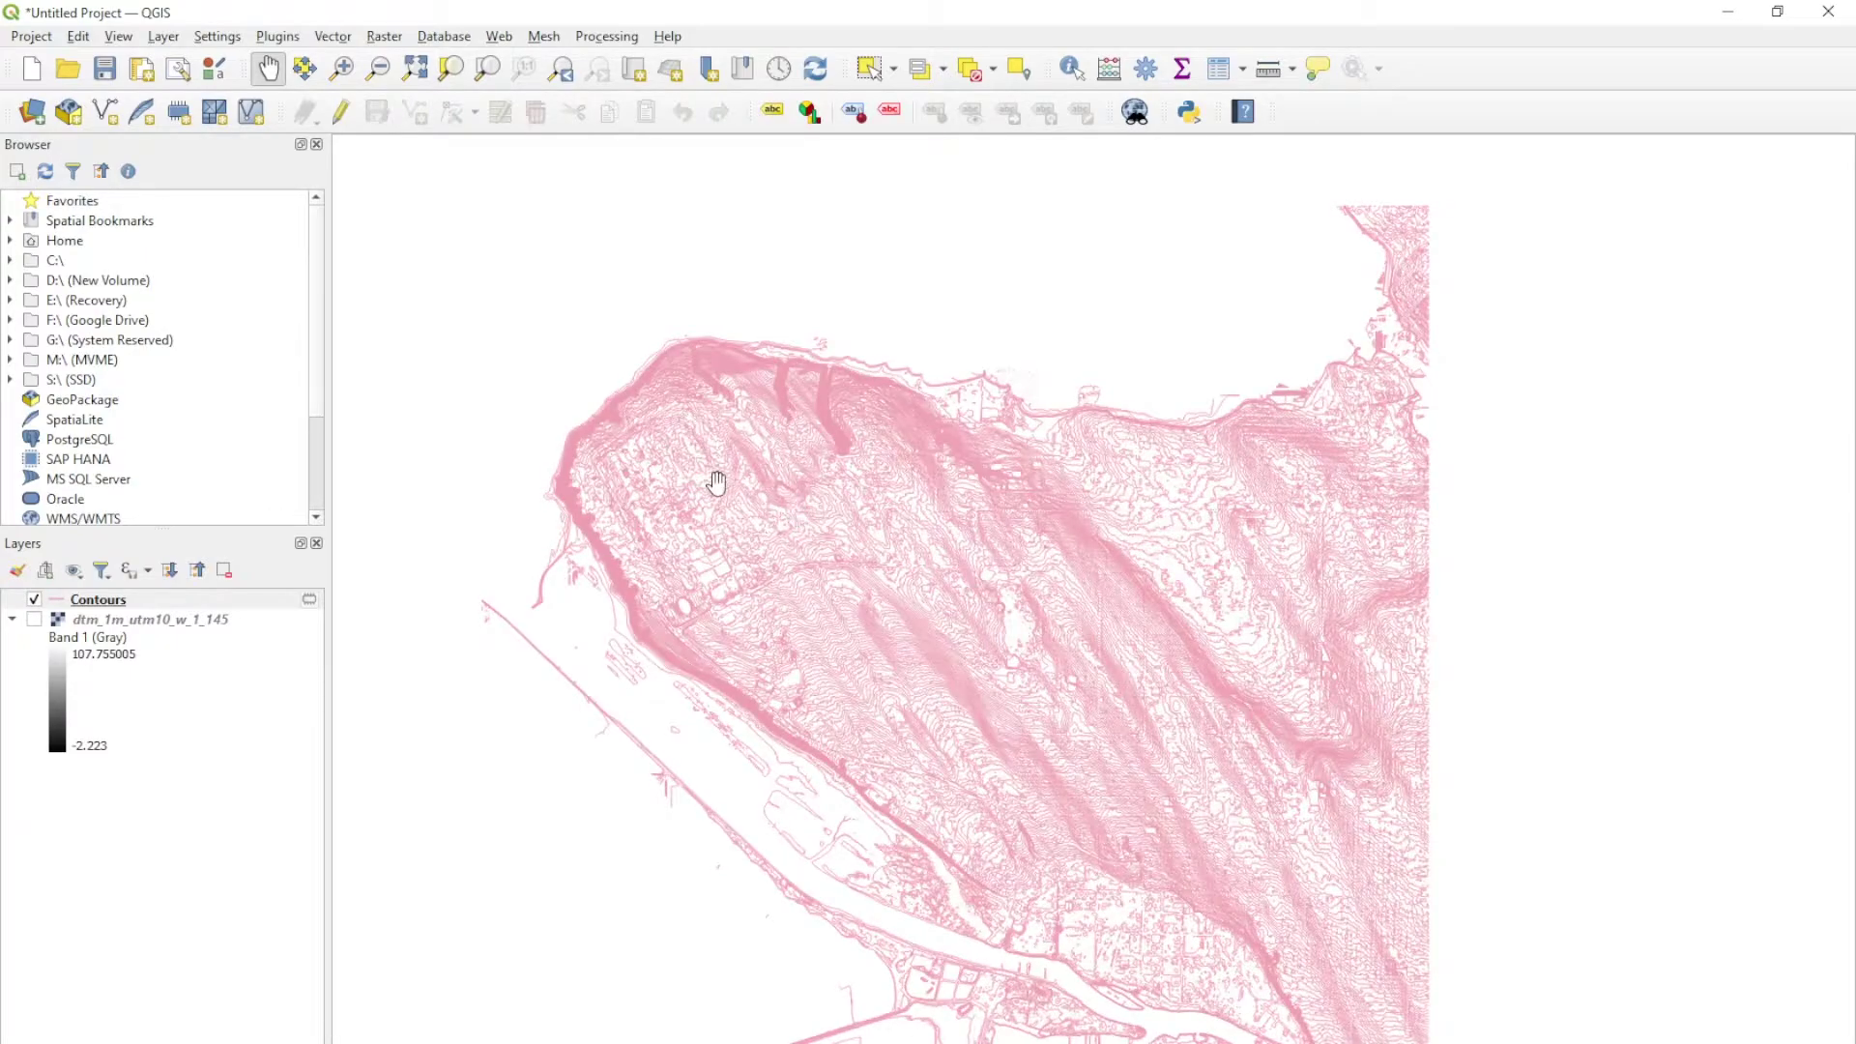
{"action": "left_click_drag", "start_coordinate": [790, 572], "coordinate": [814, 540]}
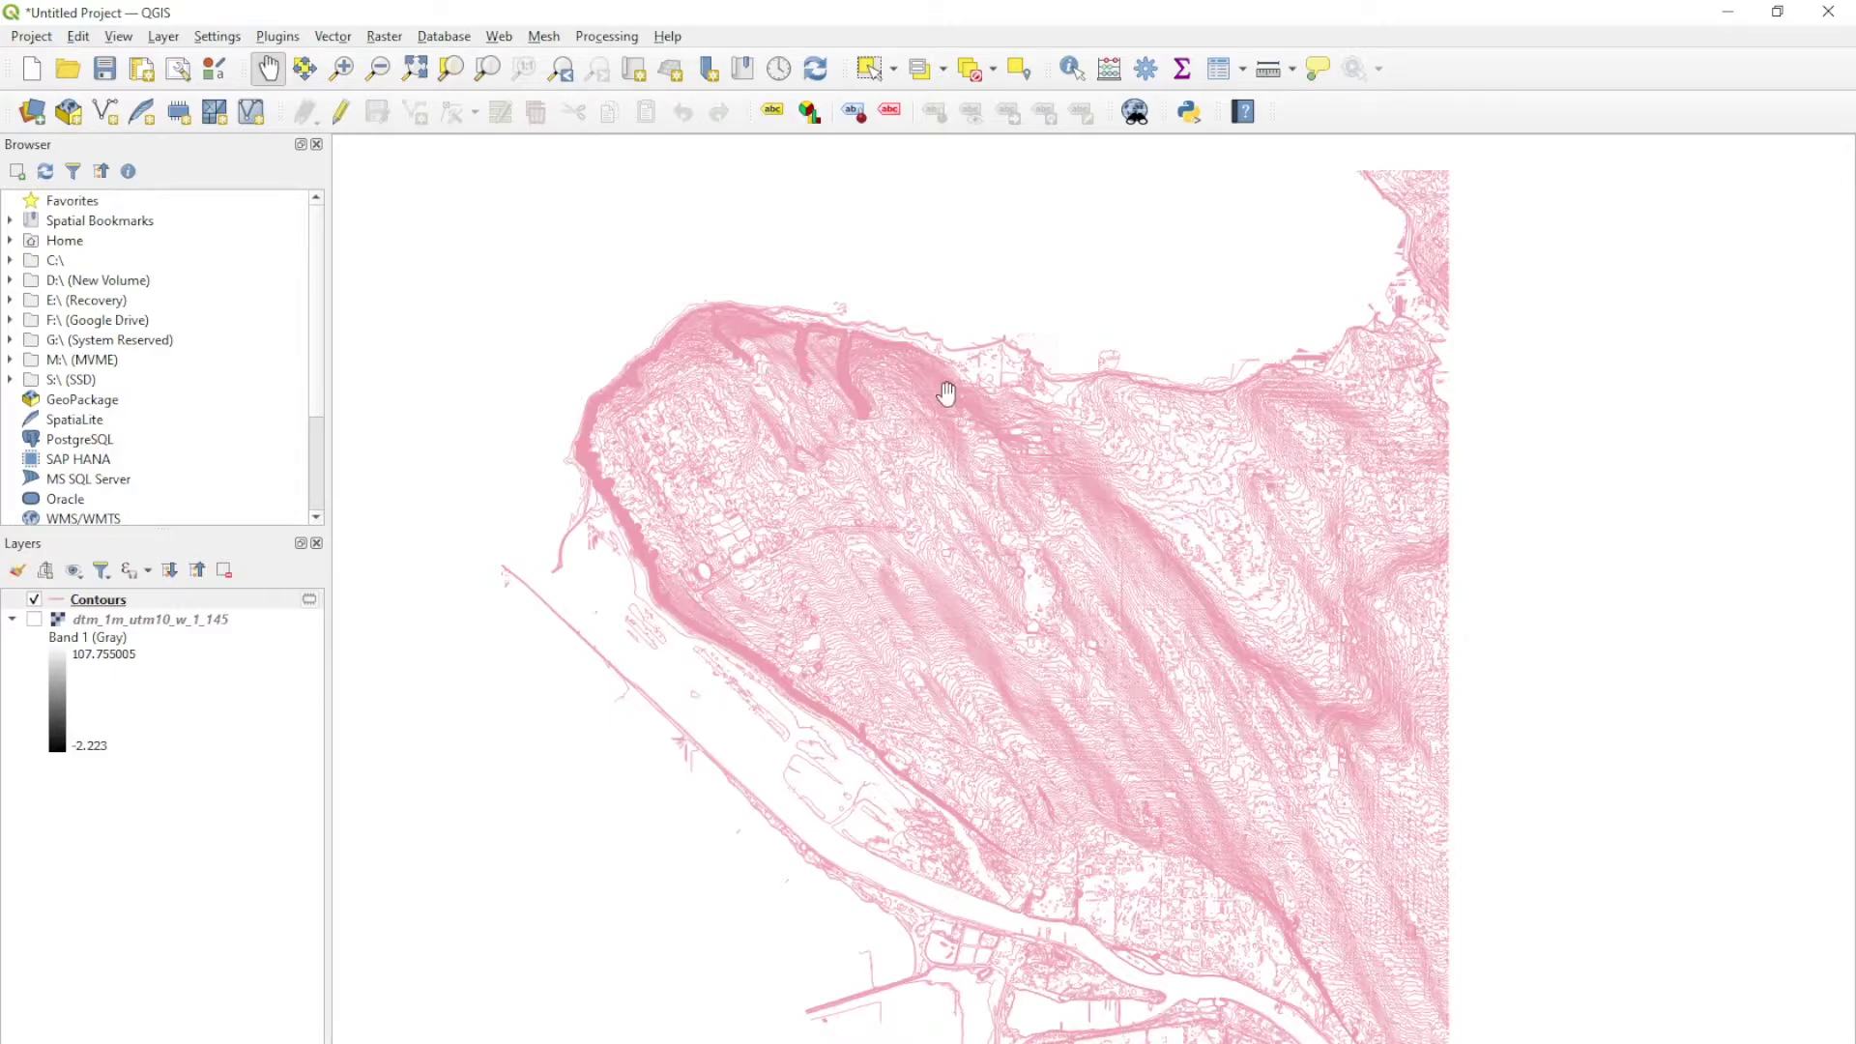
{"action": "scroll", "coordinate": [695, 420], "scroll_direction": "up", "scroll_amount": 2}
{"action": "key", "text": "ctrl+."}
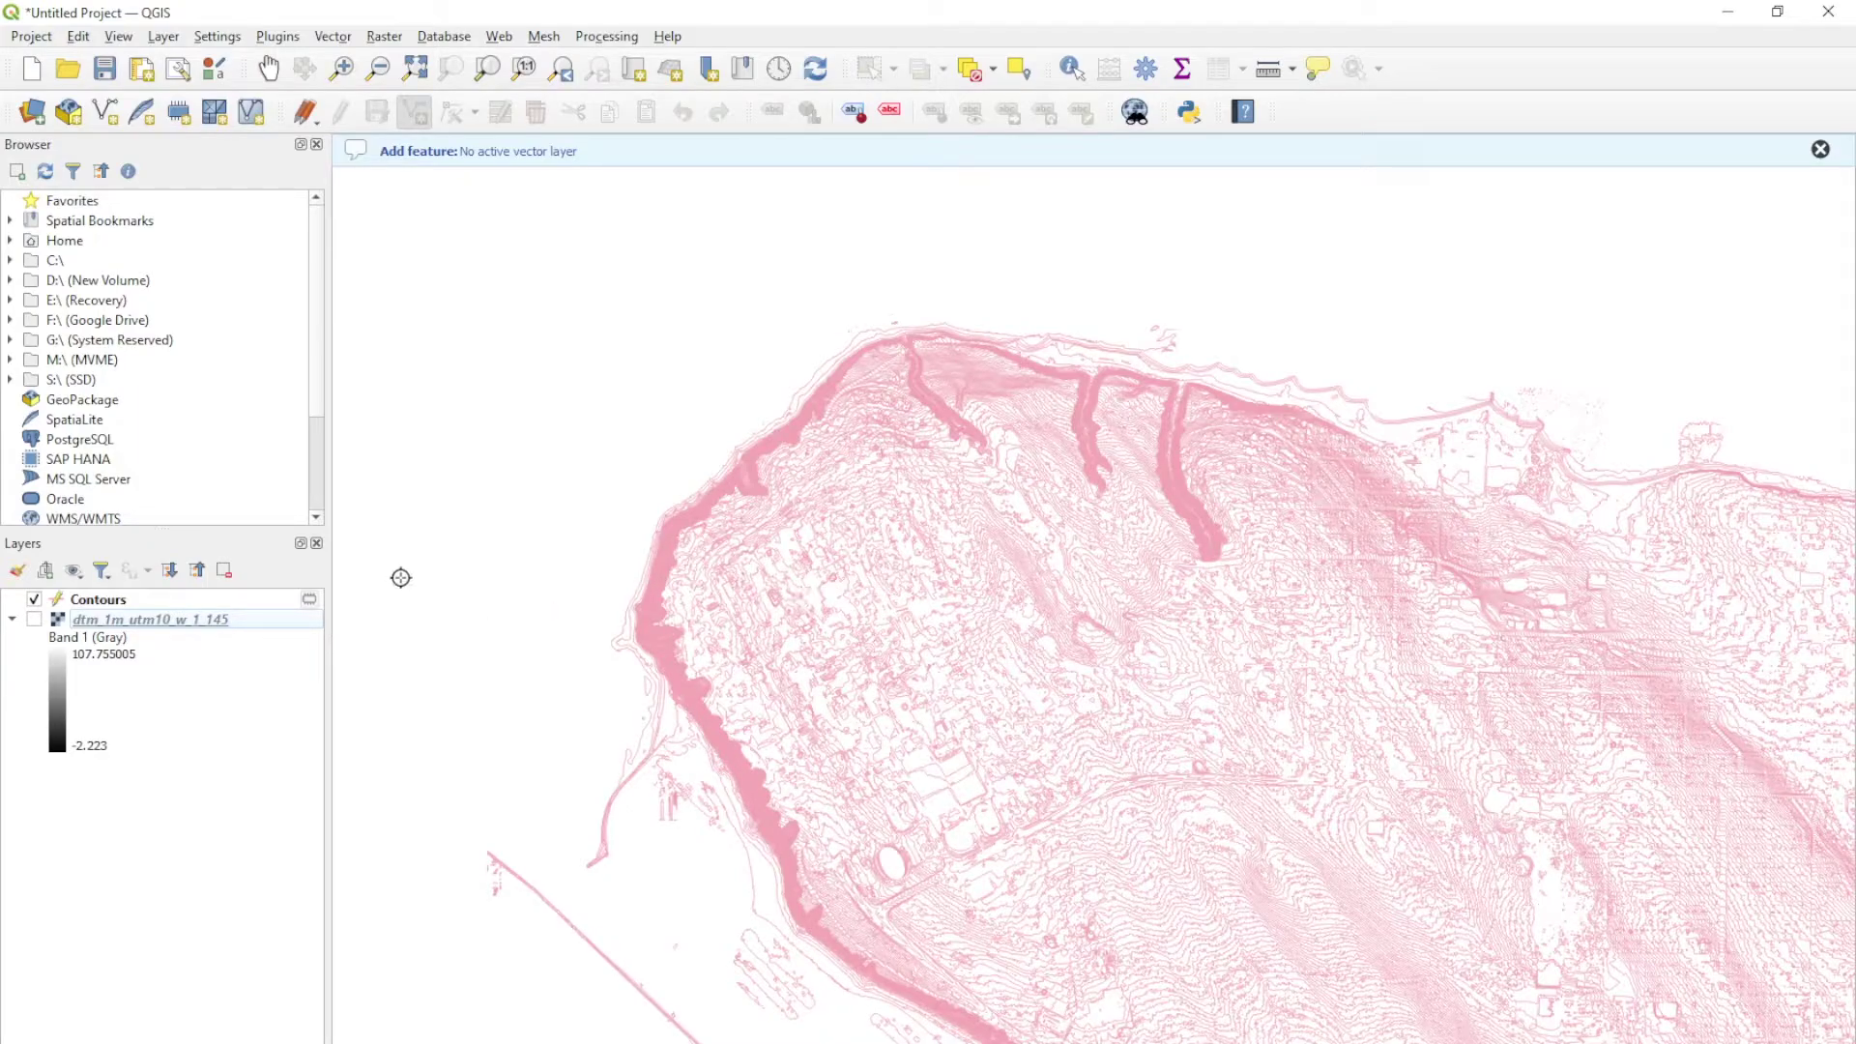
Label the Contours layer with Single Labels from the ELEV field and zoom in to check.
{"action": "left_click", "coordinate": [269, 70]}
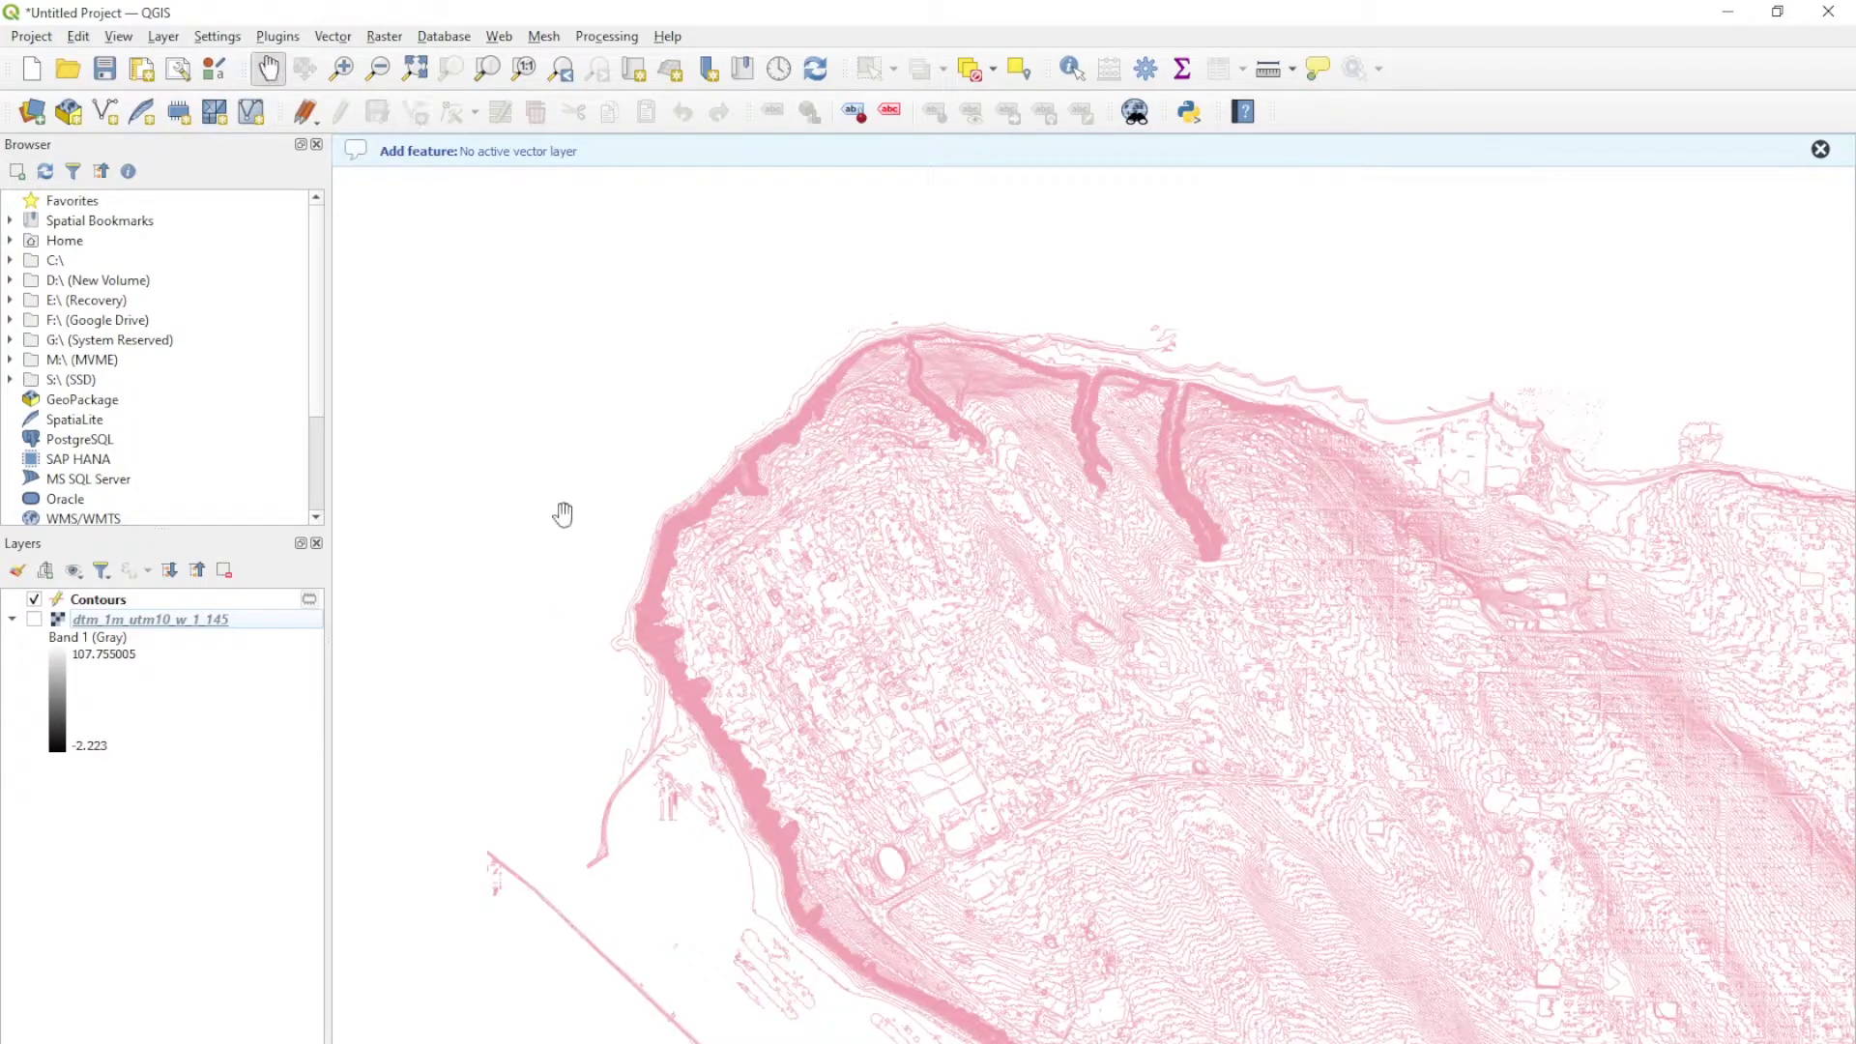
{"action": "double_click", "coordinate": [106, 604]}
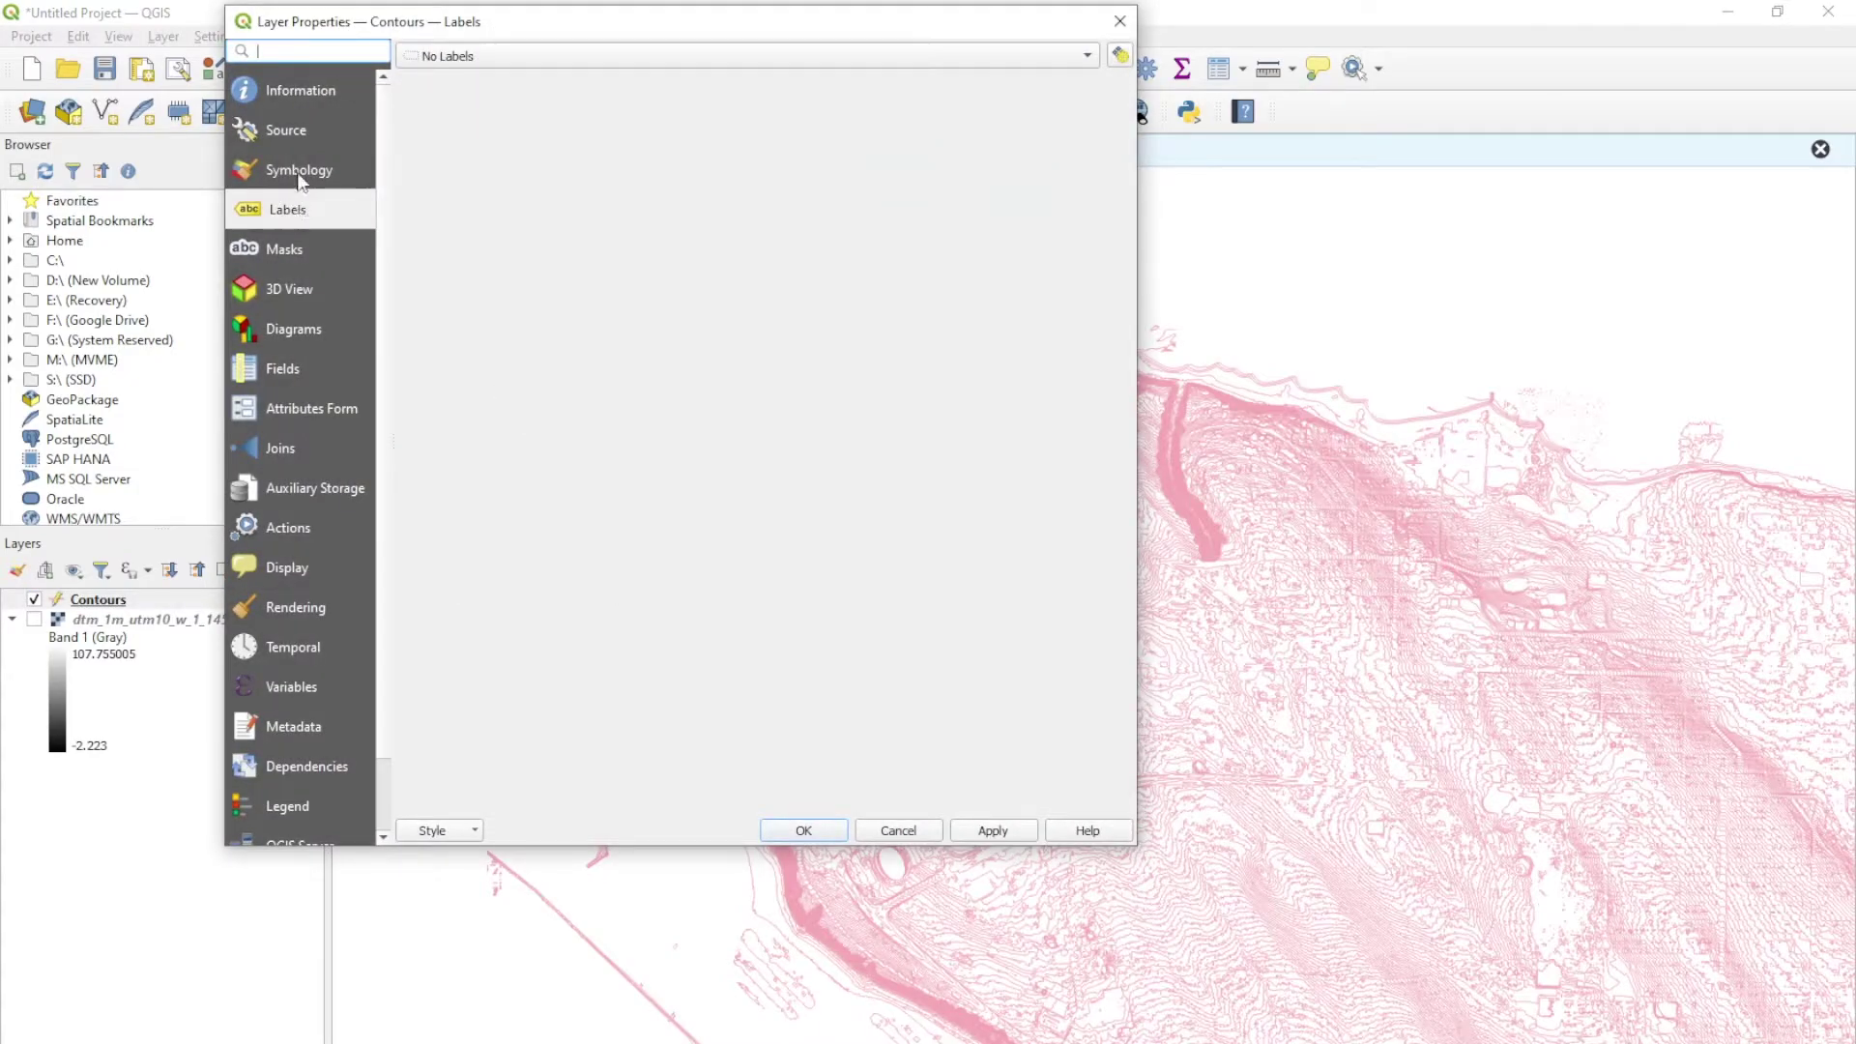
{"action": "left_click", "coordinate": [1087, 55]}
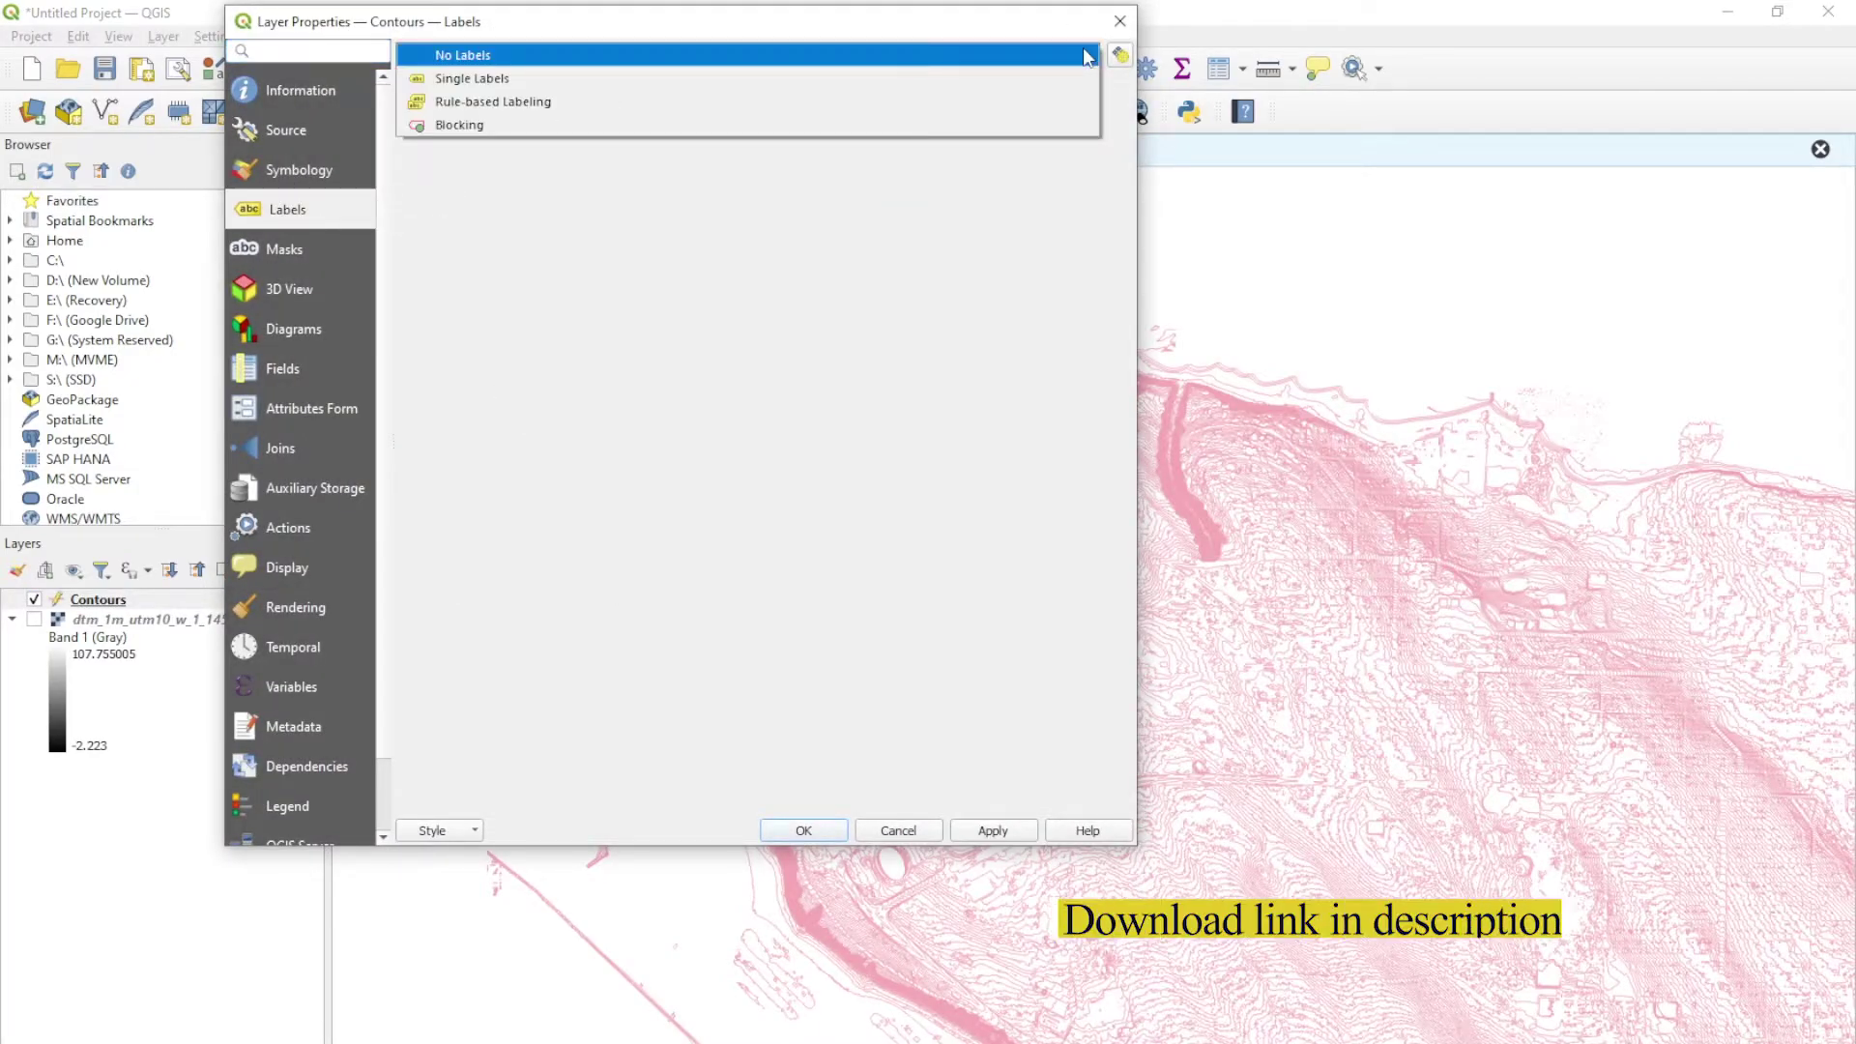
{"action": "left_click", "coordinate": [721, 81]}
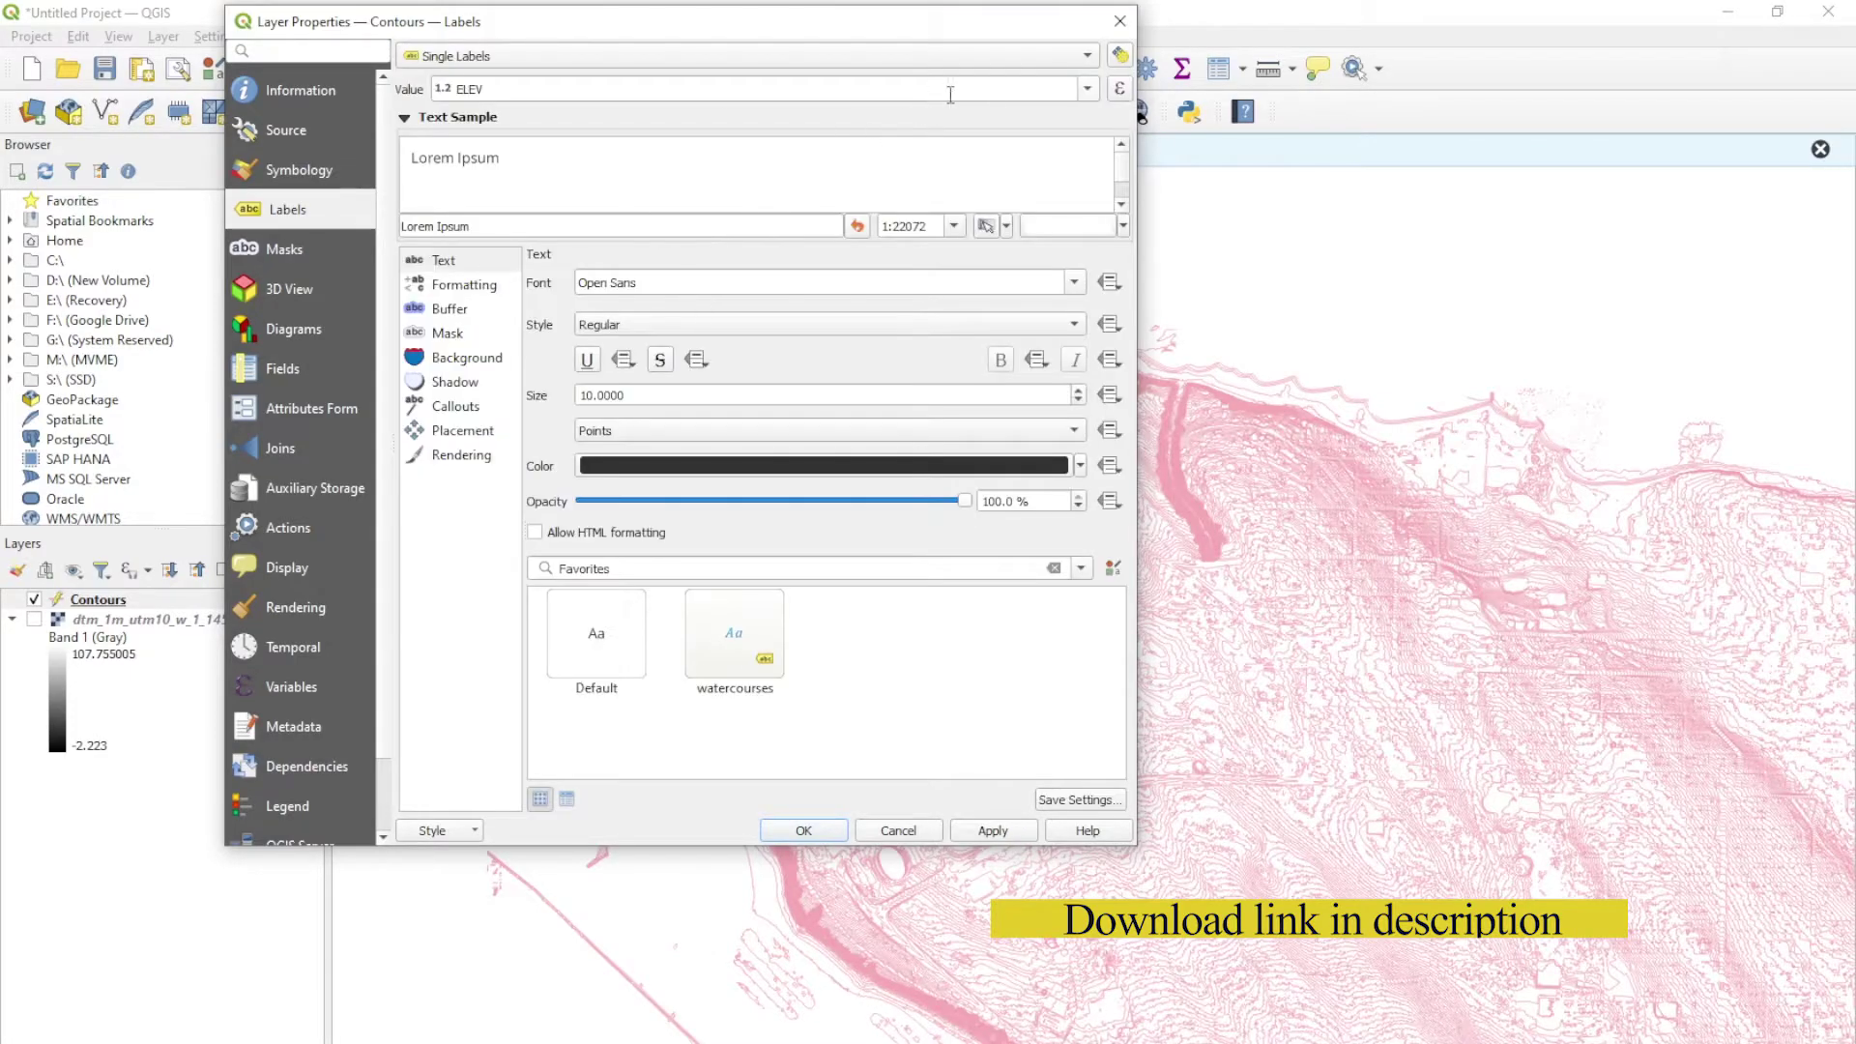
{"action": "left_click", "coordinate": [1087, 88]}
{"action": "left_click", "coordinate": [540, 172]}
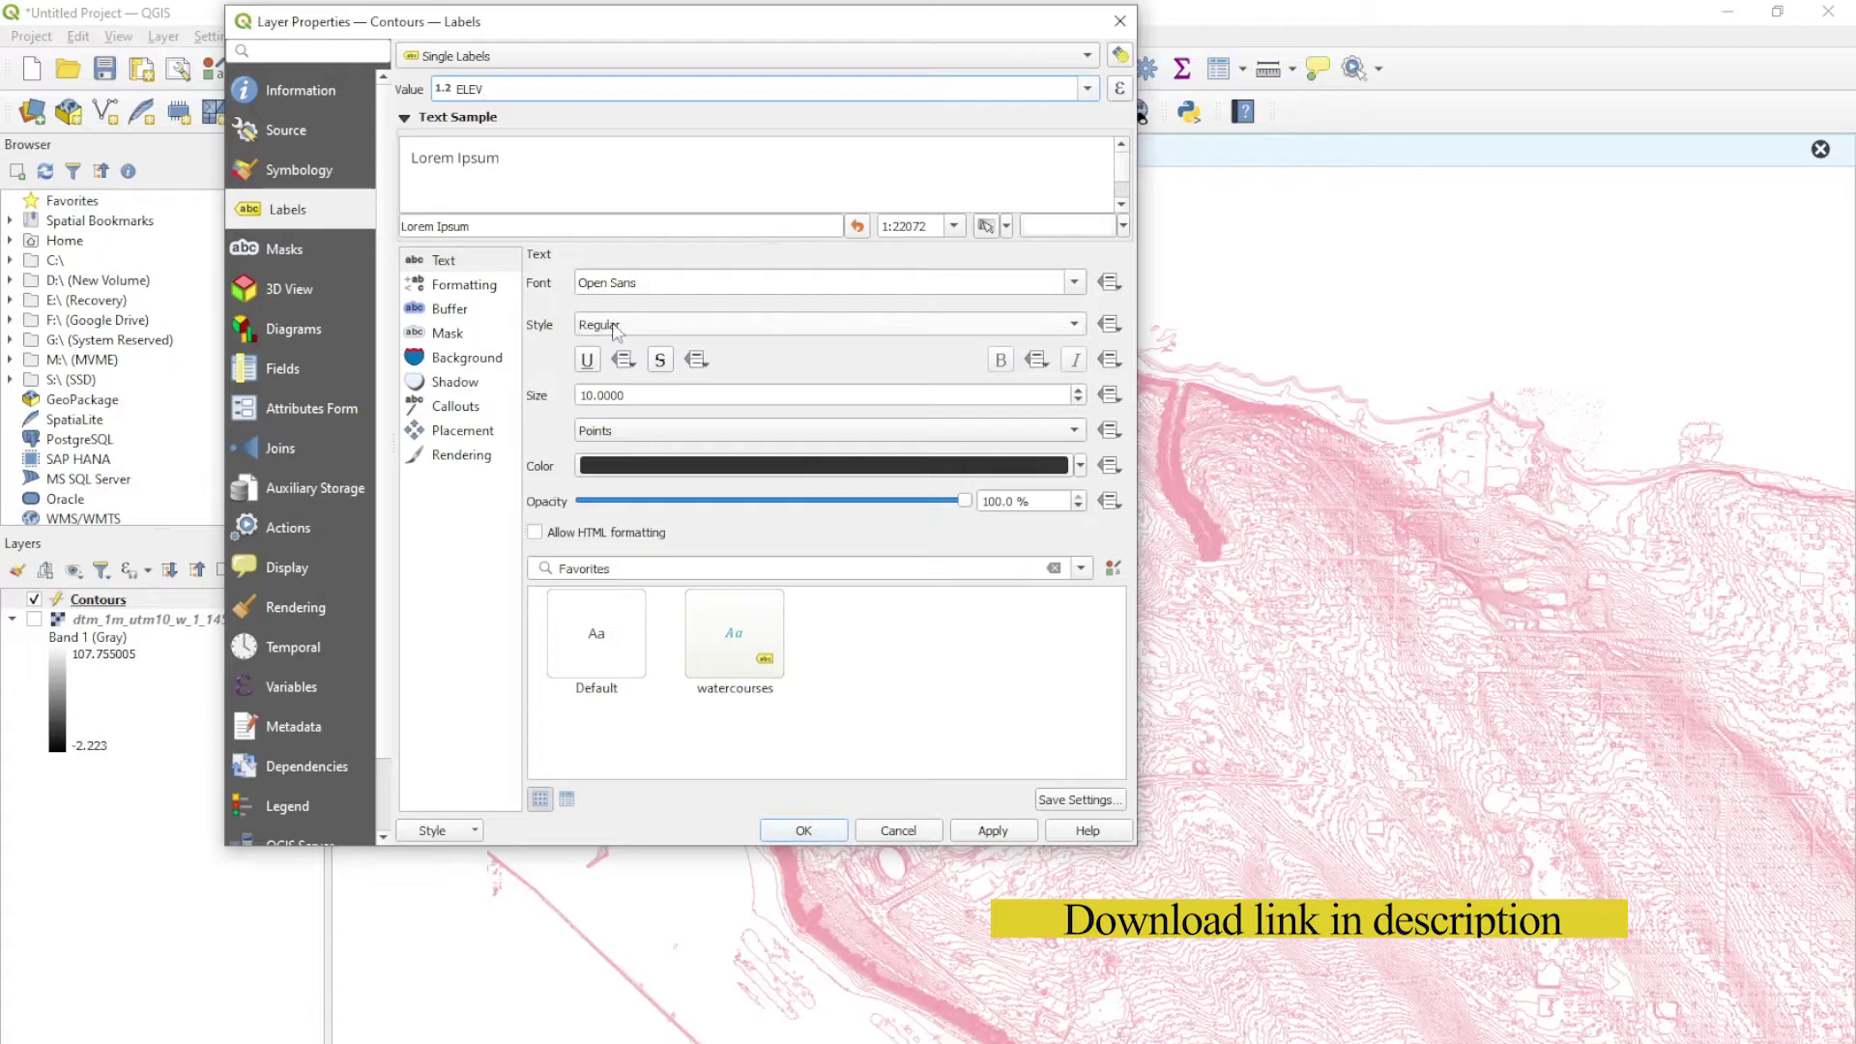
{"action": "left_click", "coordinate": [784, 837]}
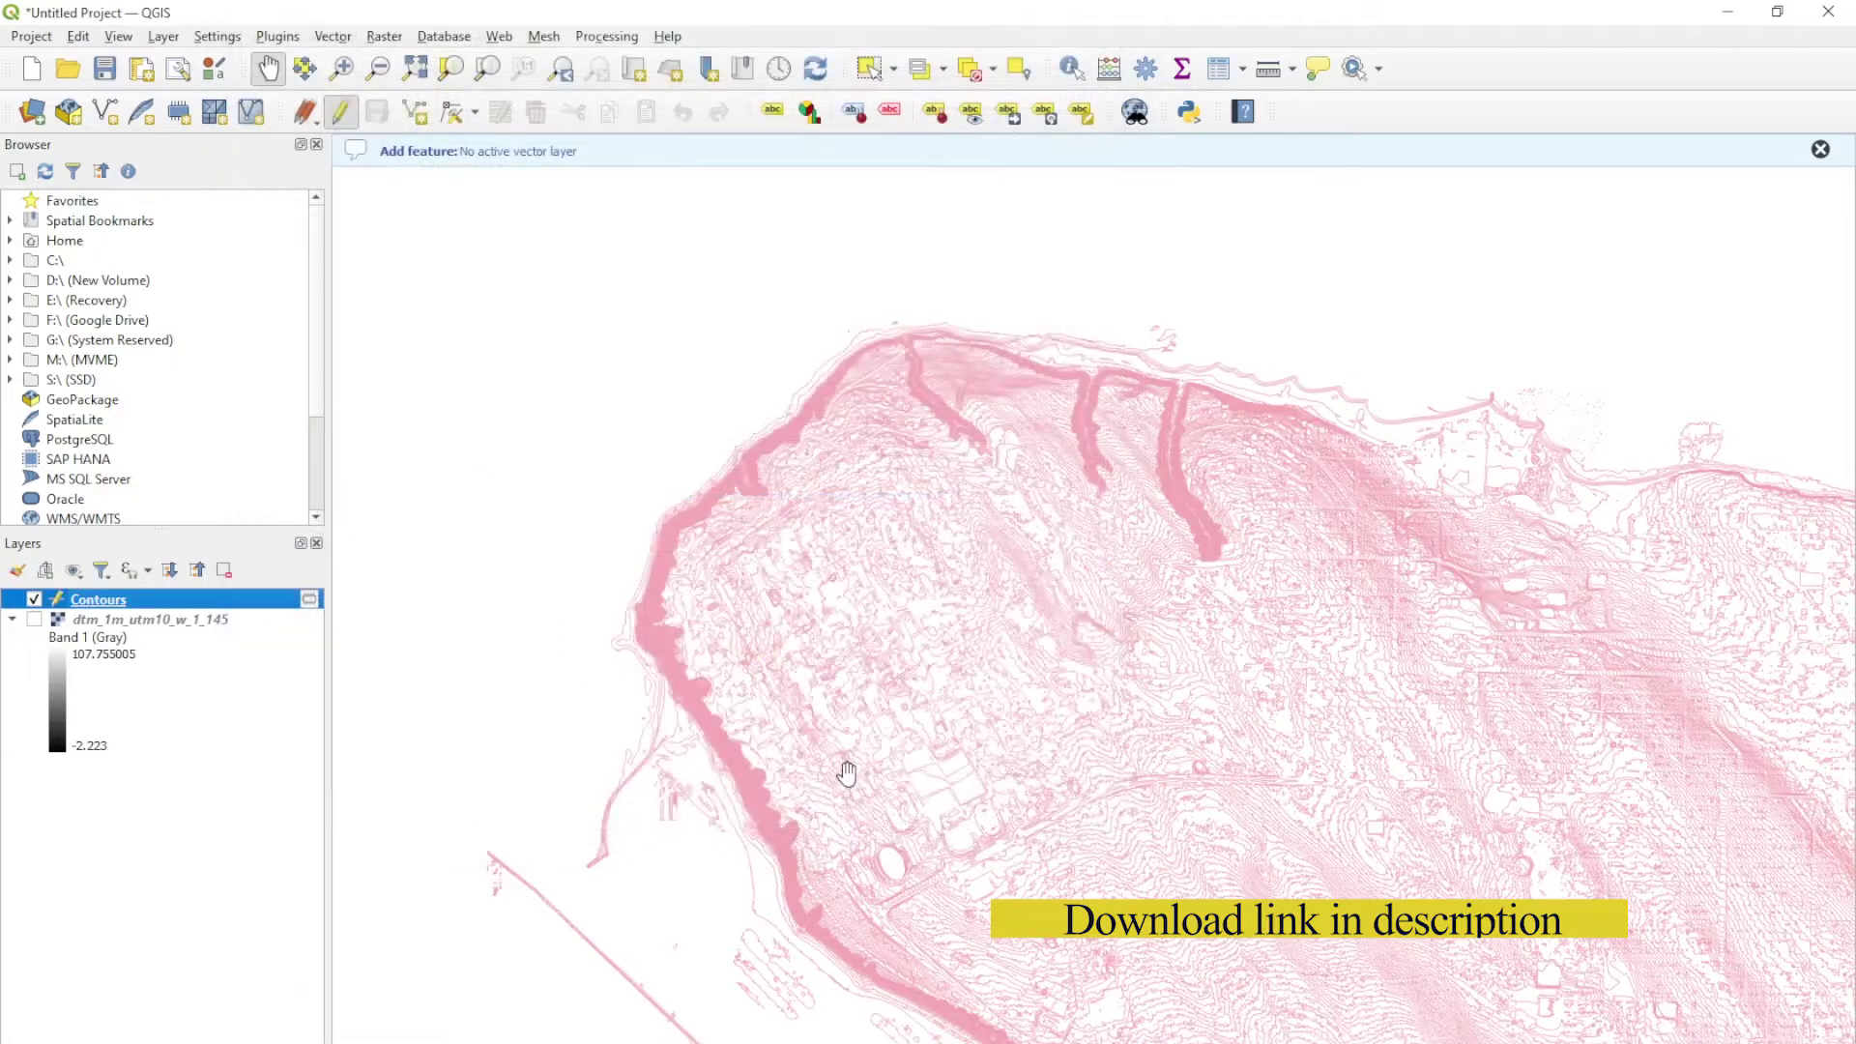
{"action": "scroll", "coordinate": [871, 658], "scroll_direction": "up", "scroll_amount": 5}
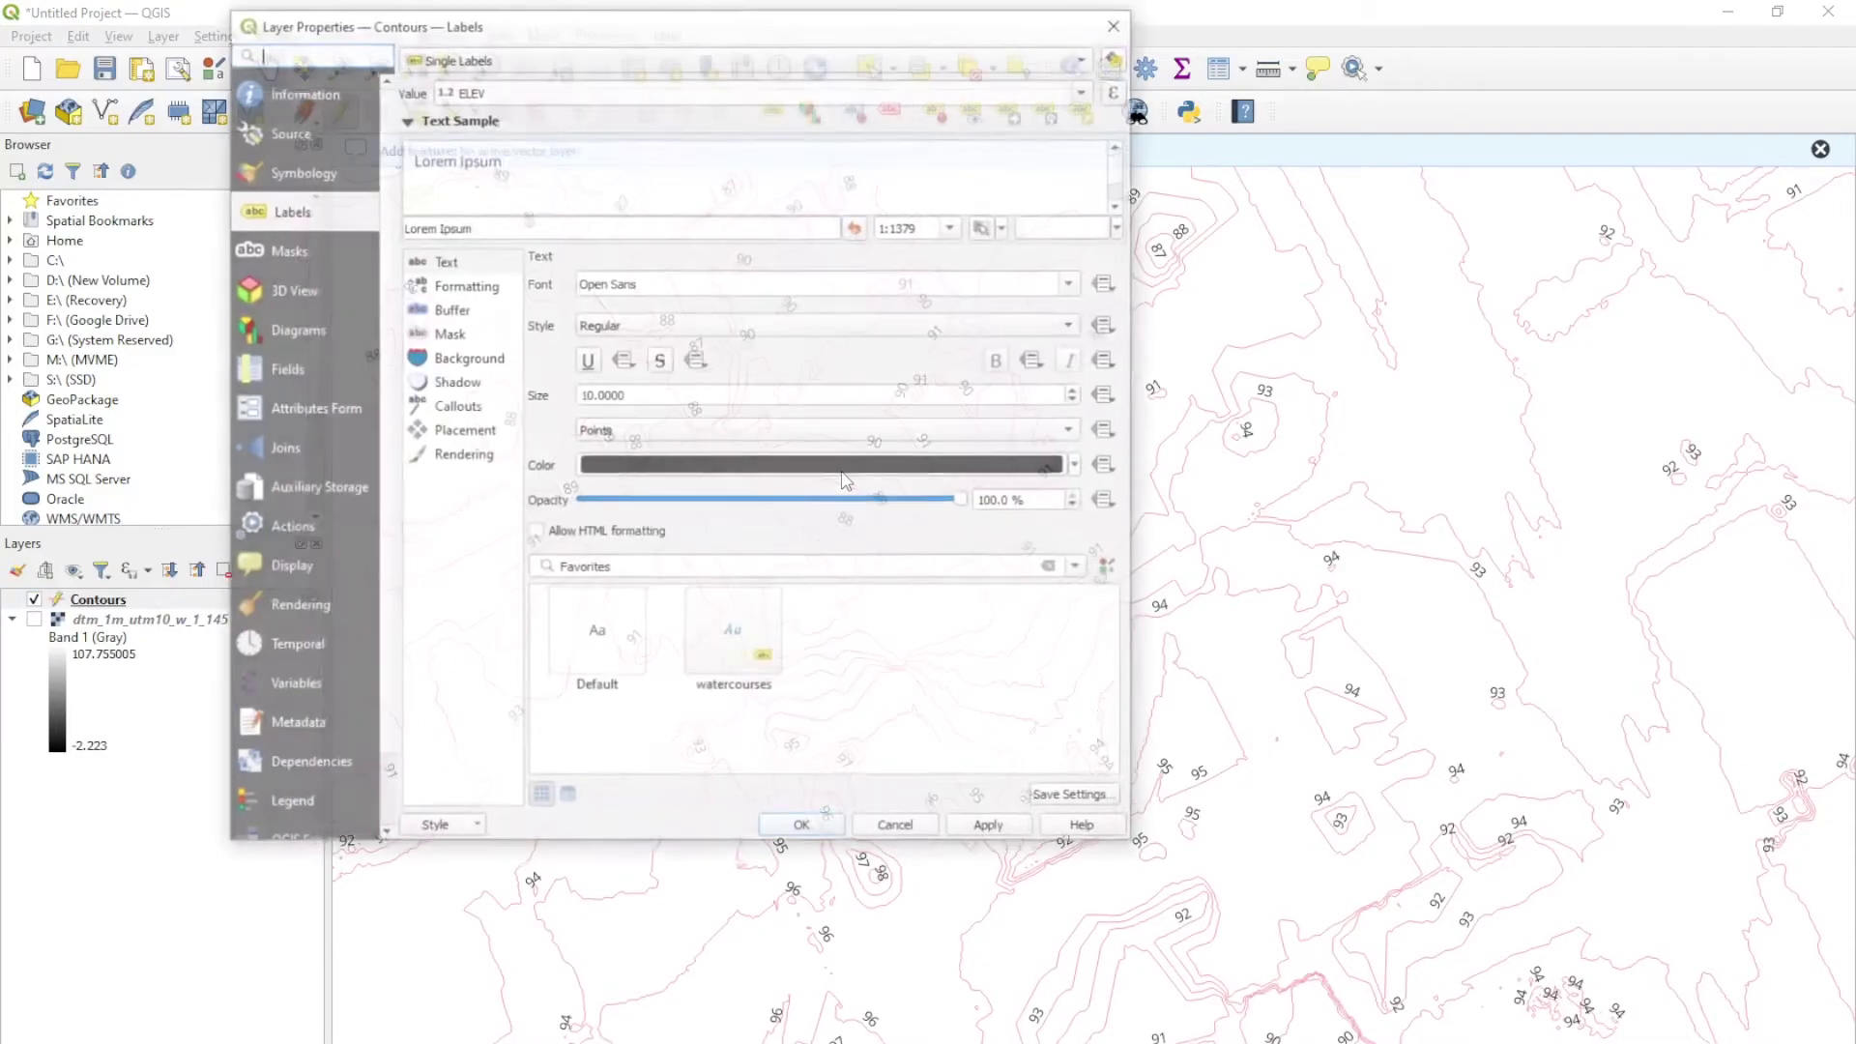
Switch the Contours layer labelling back to No Labels.
{"action": "left_click", "coordinate": [1085, 56]}
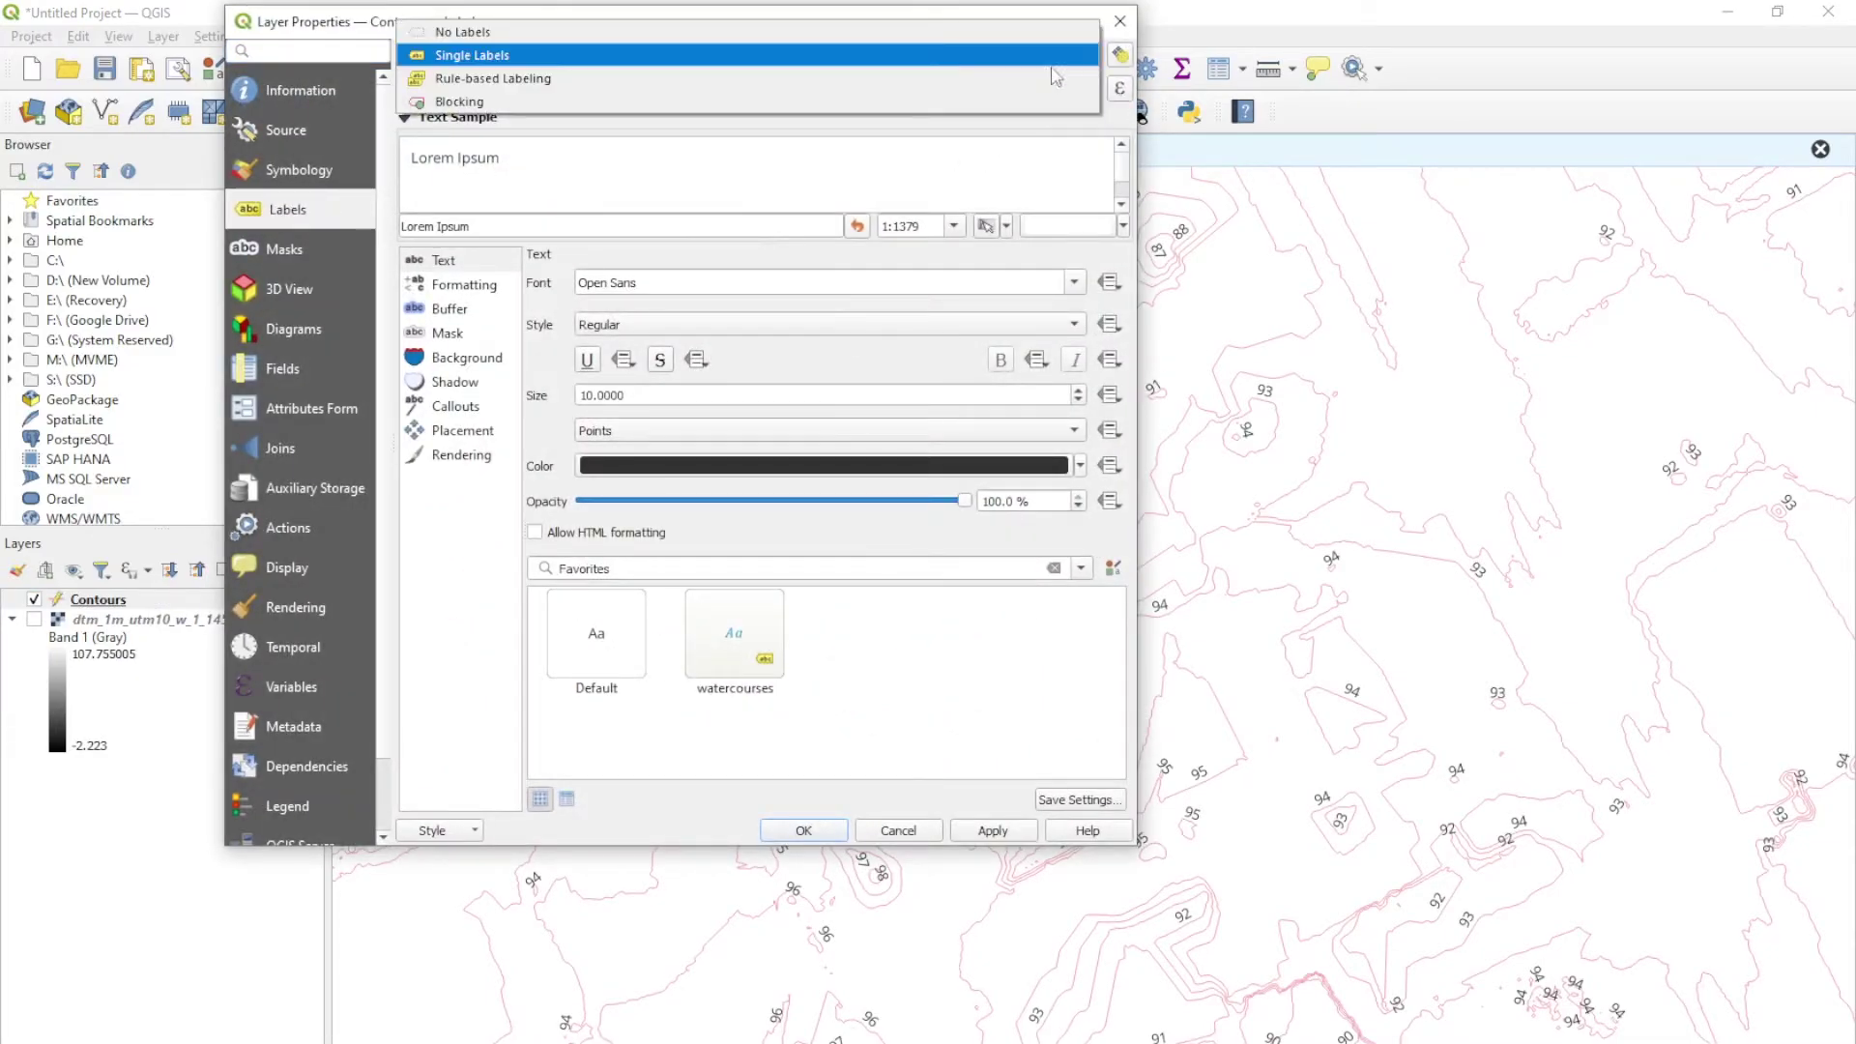
{"action": "left_click", "coordinate": [857, 31]}
{"action": "left_click", "coordinate": [791, 835]}
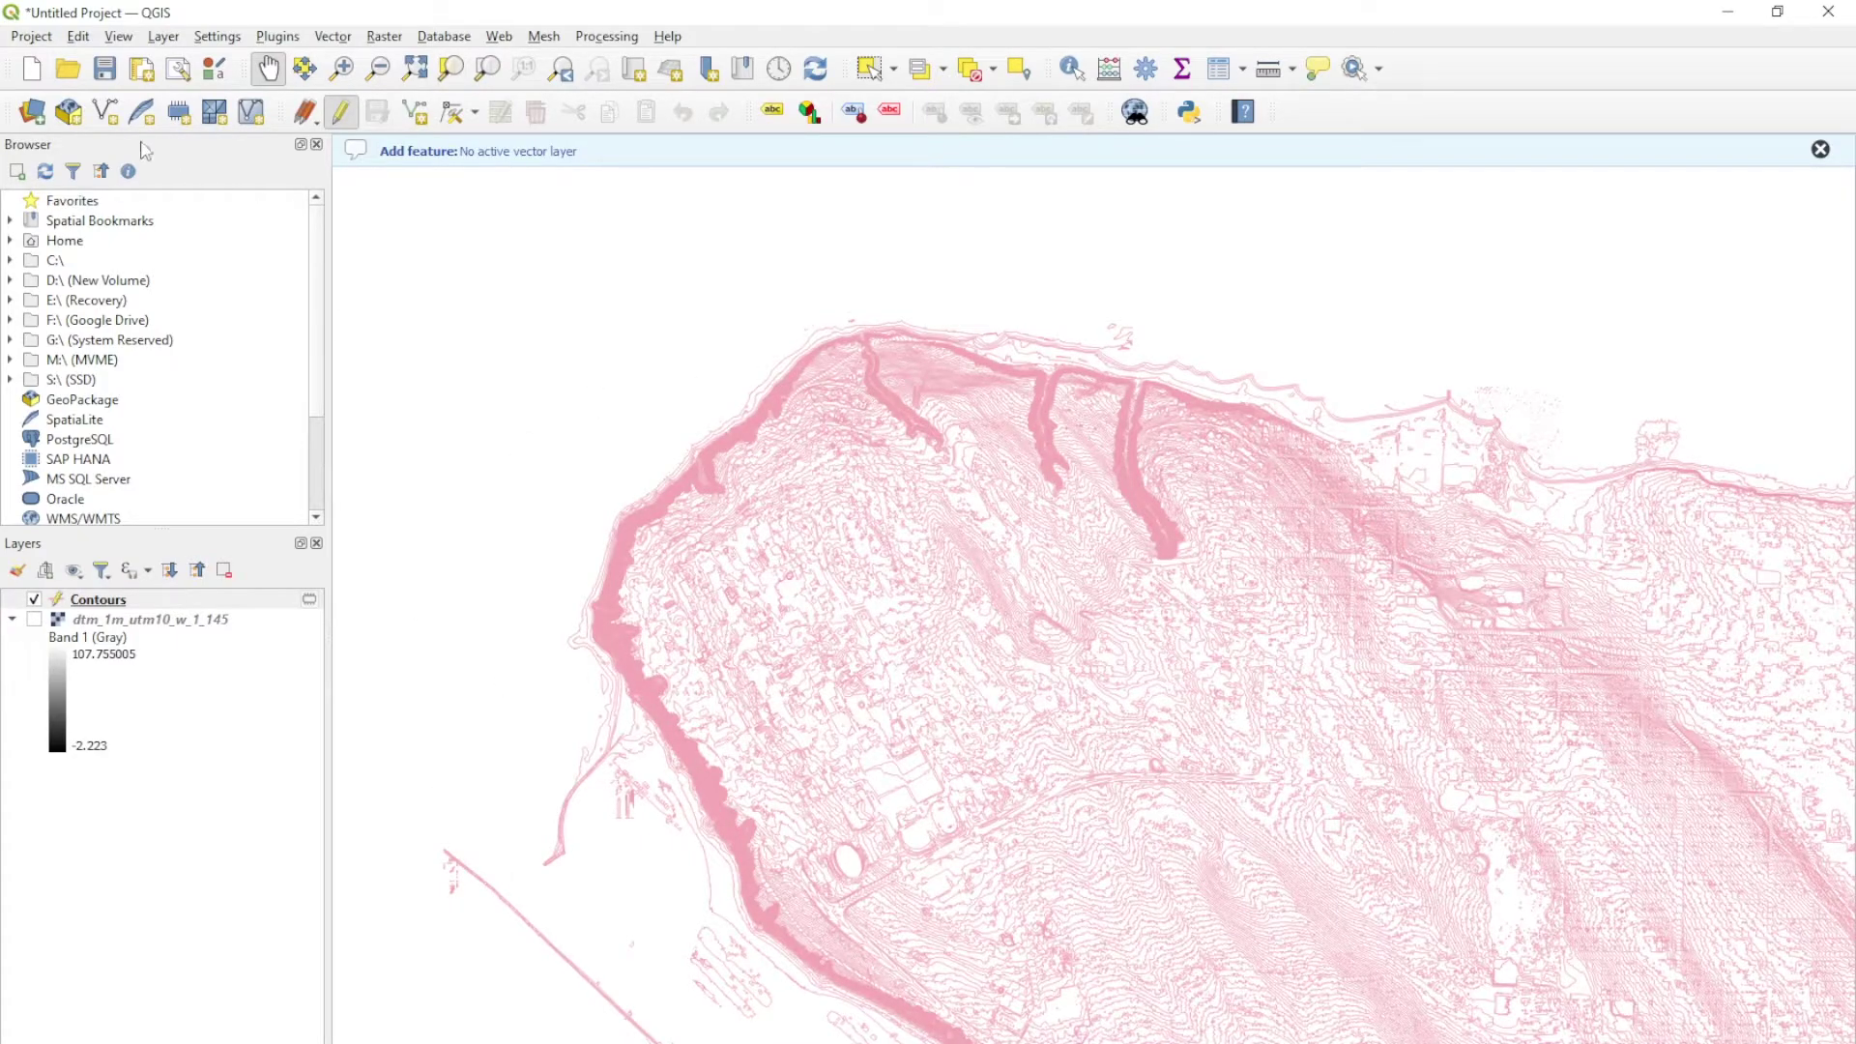
Create a new Polygon shapefile layer named Site.
{"action": "left_click", "coordinate": [101, 112]}
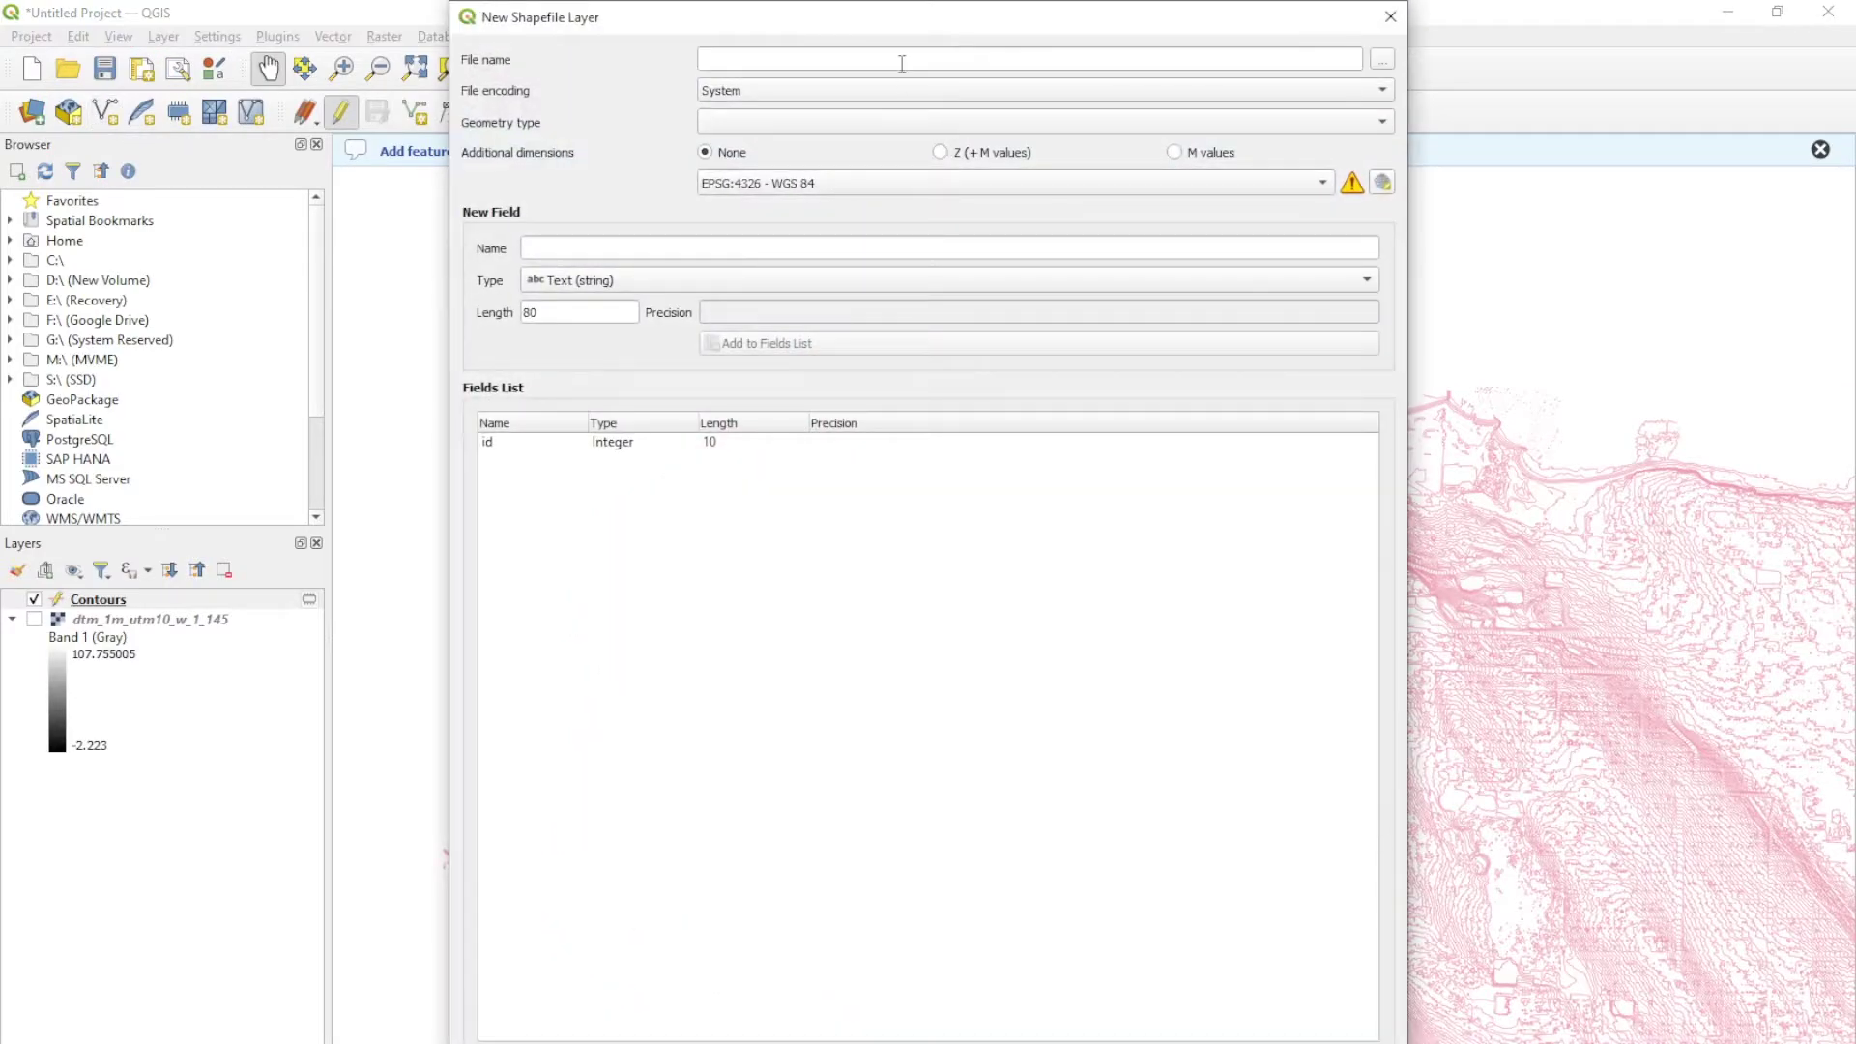
{"action": "left_click", "coordinate": [902, 61]}
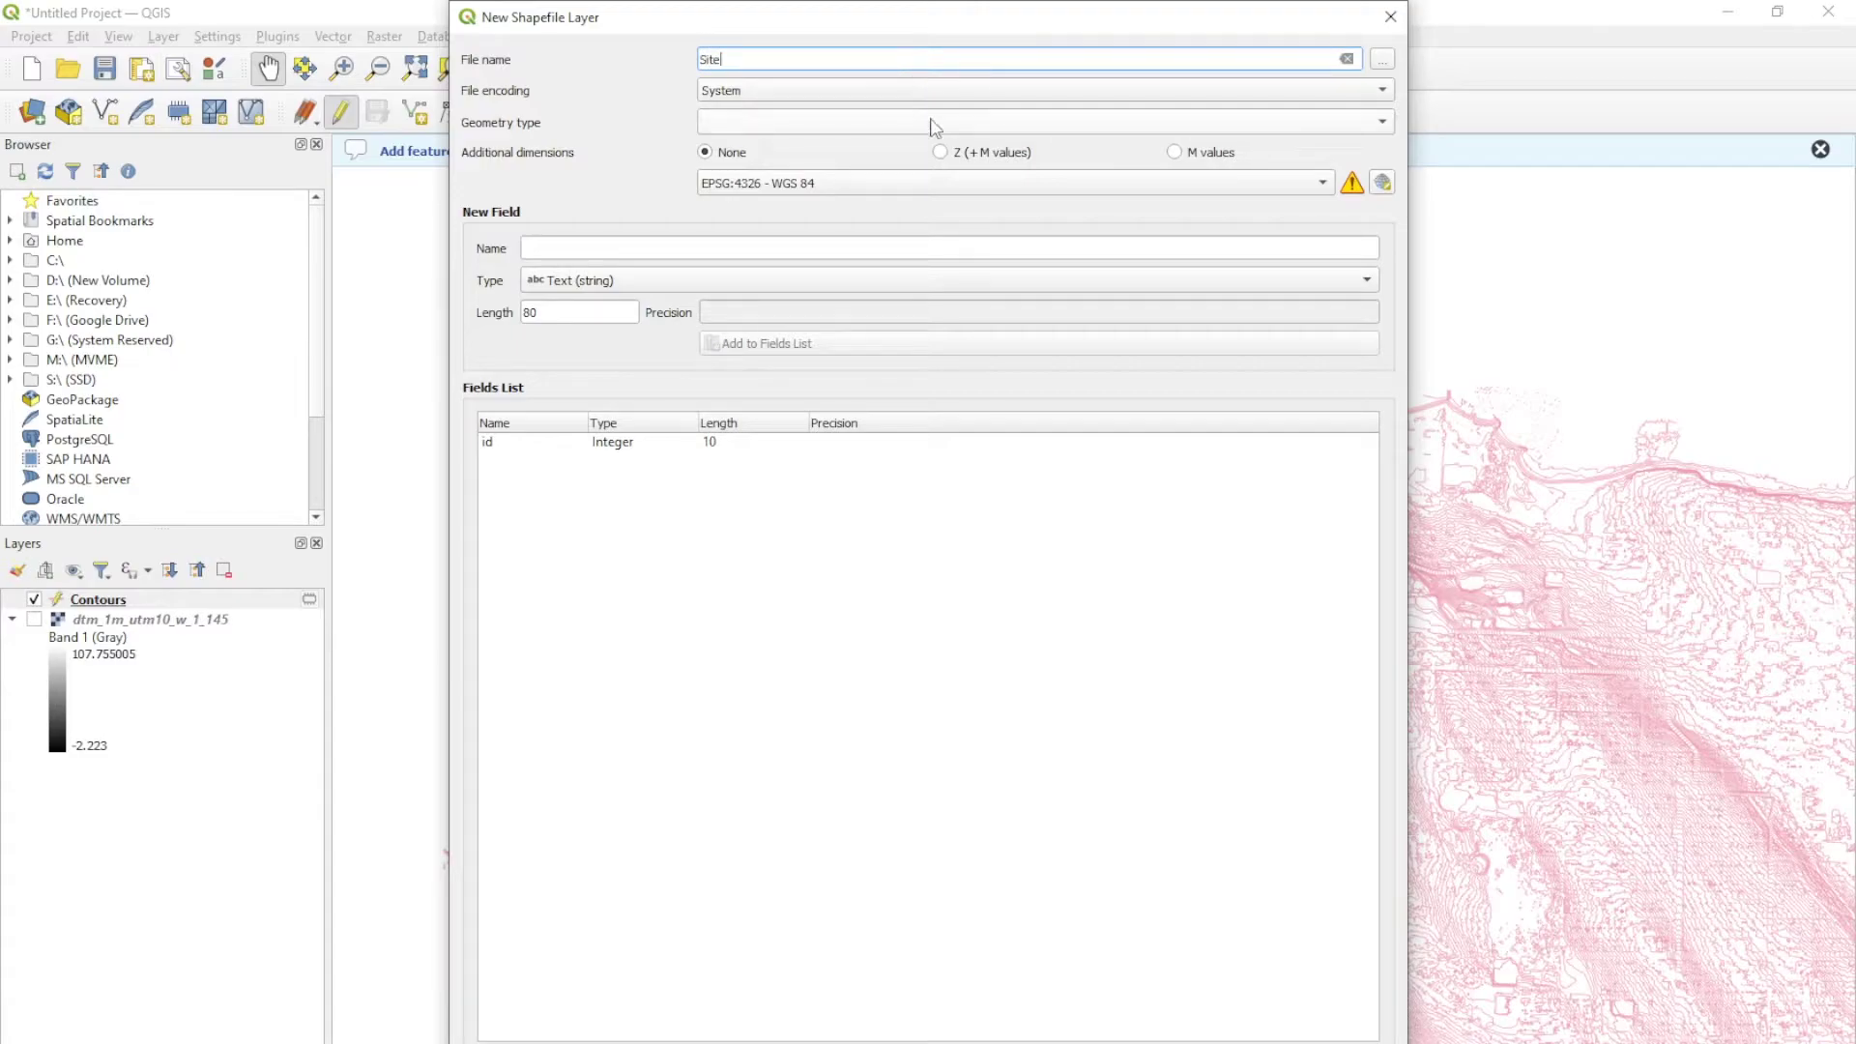
{"action": "left_click", "coordinate": [1361, 127]}
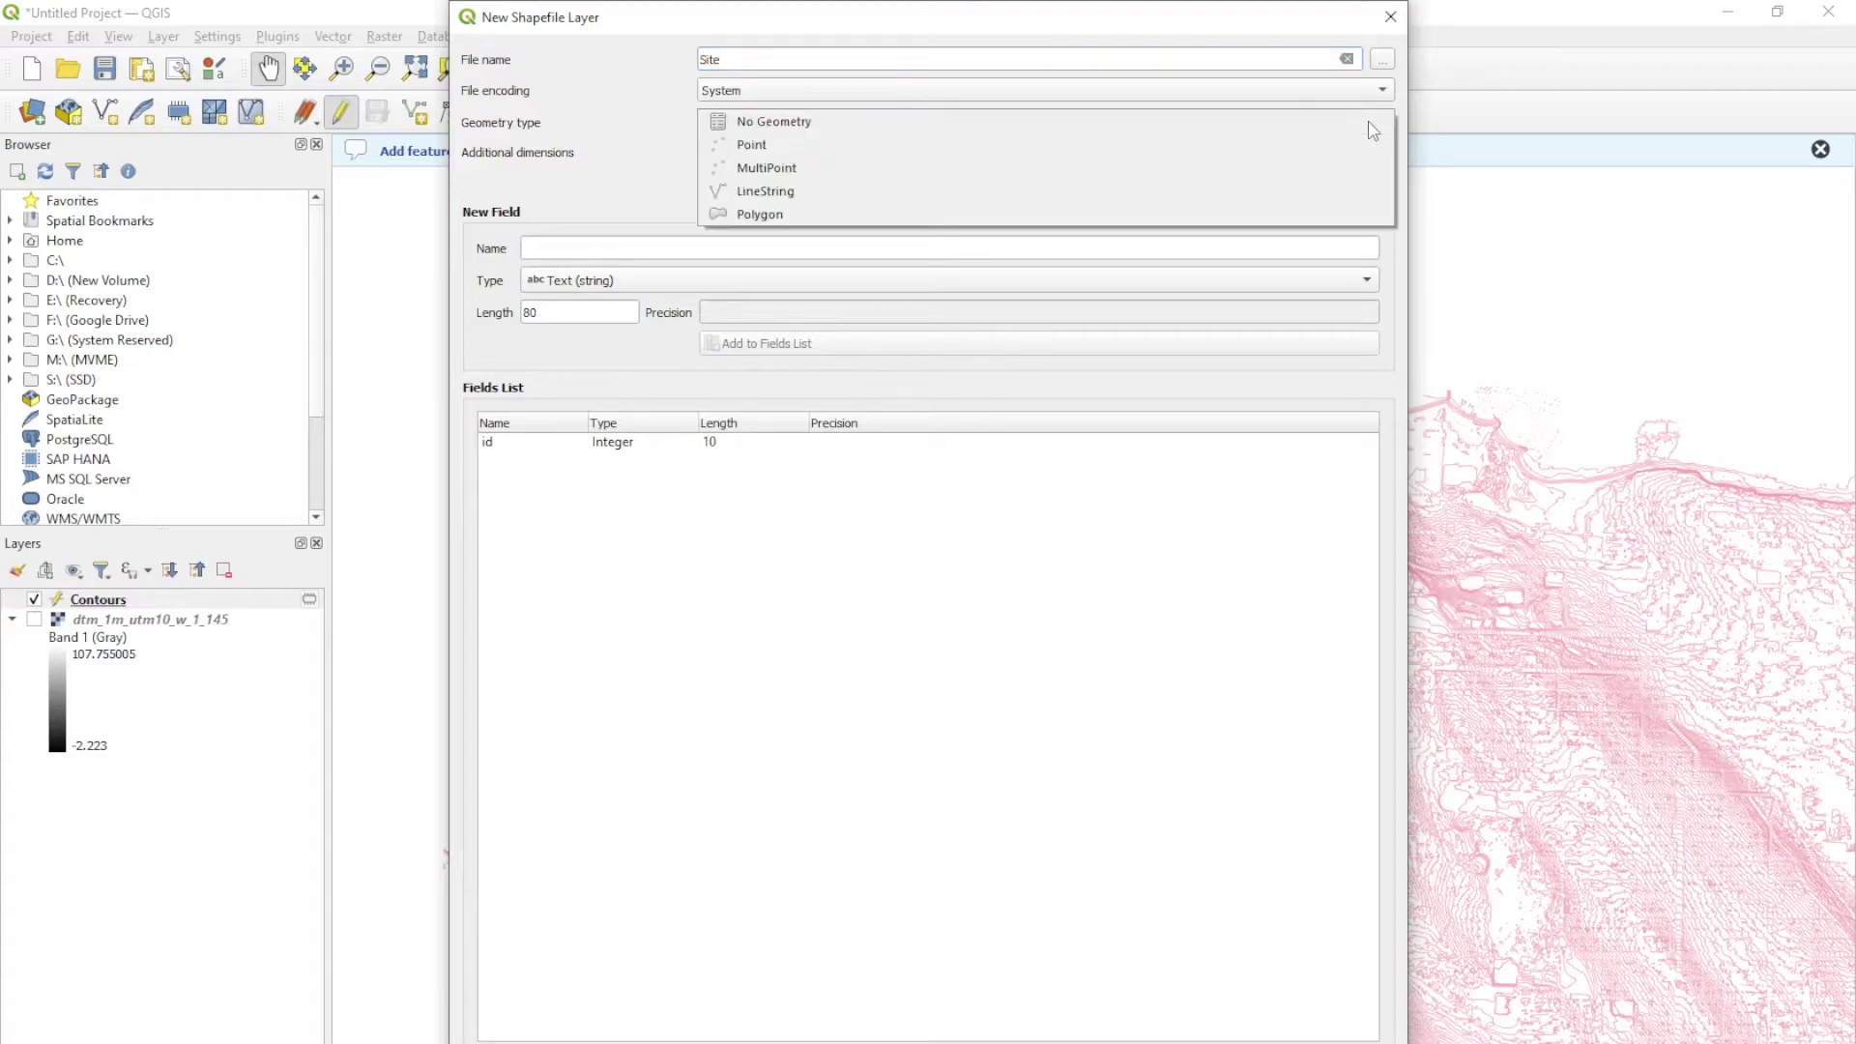
{"action": "left_click", "coordinate": [828, 215]}
{"action": "key", "text": "Return"}
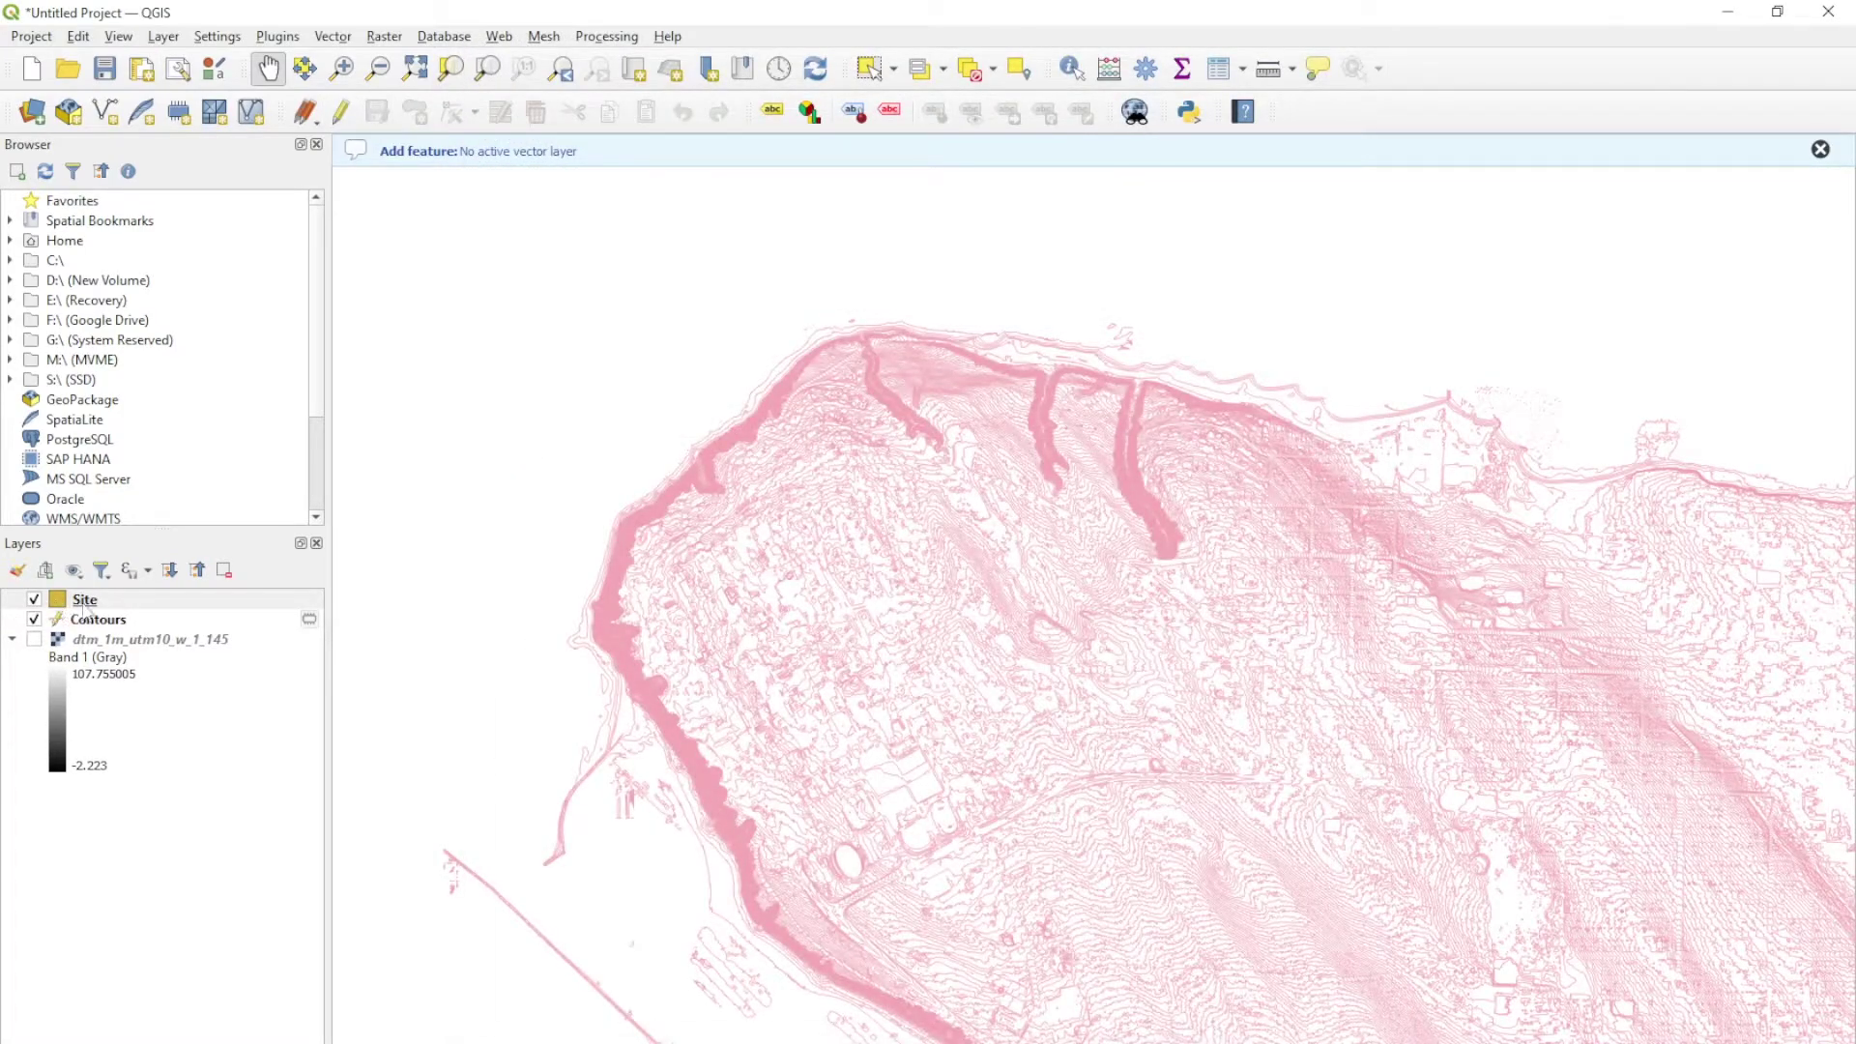
Draw a four-cornered polygon over the campus area on the western headland in the Site layer.
{"action": "left_click", "coordinate": [342, 113]}
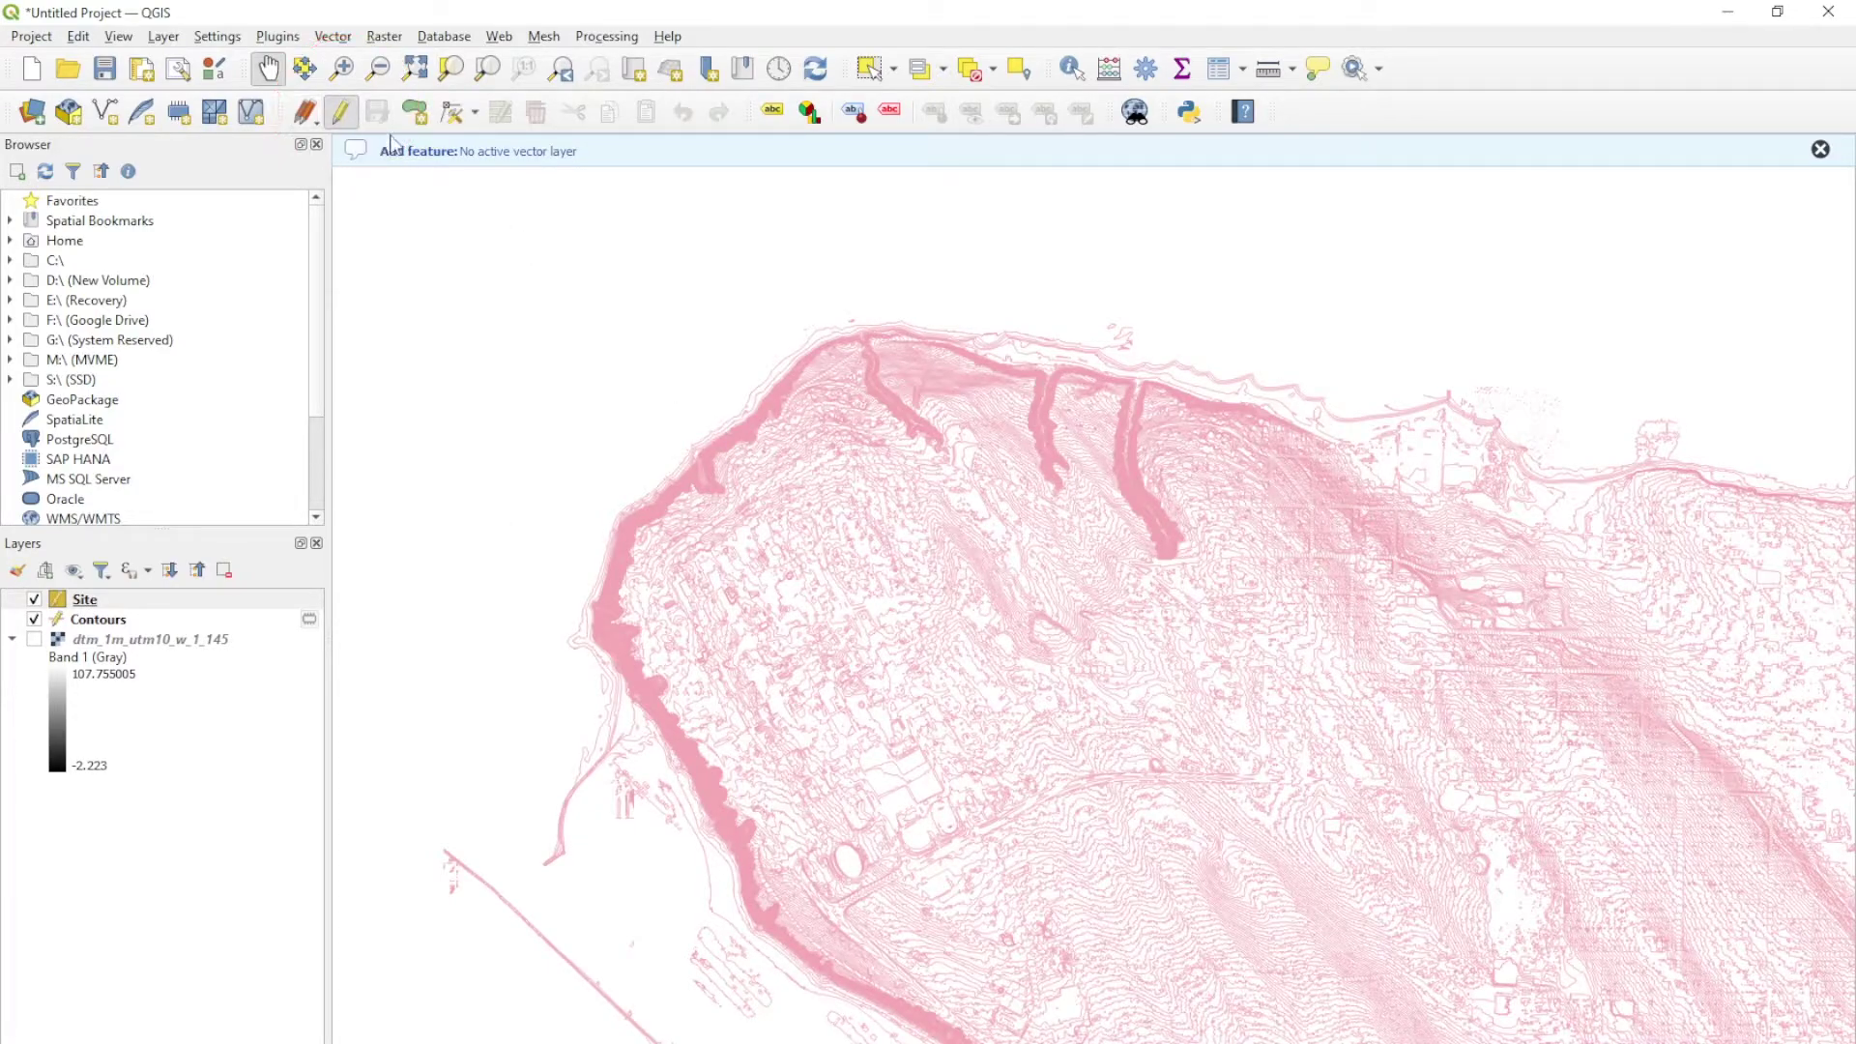
{"action": "left_click", "coordinate": [413, 113]}
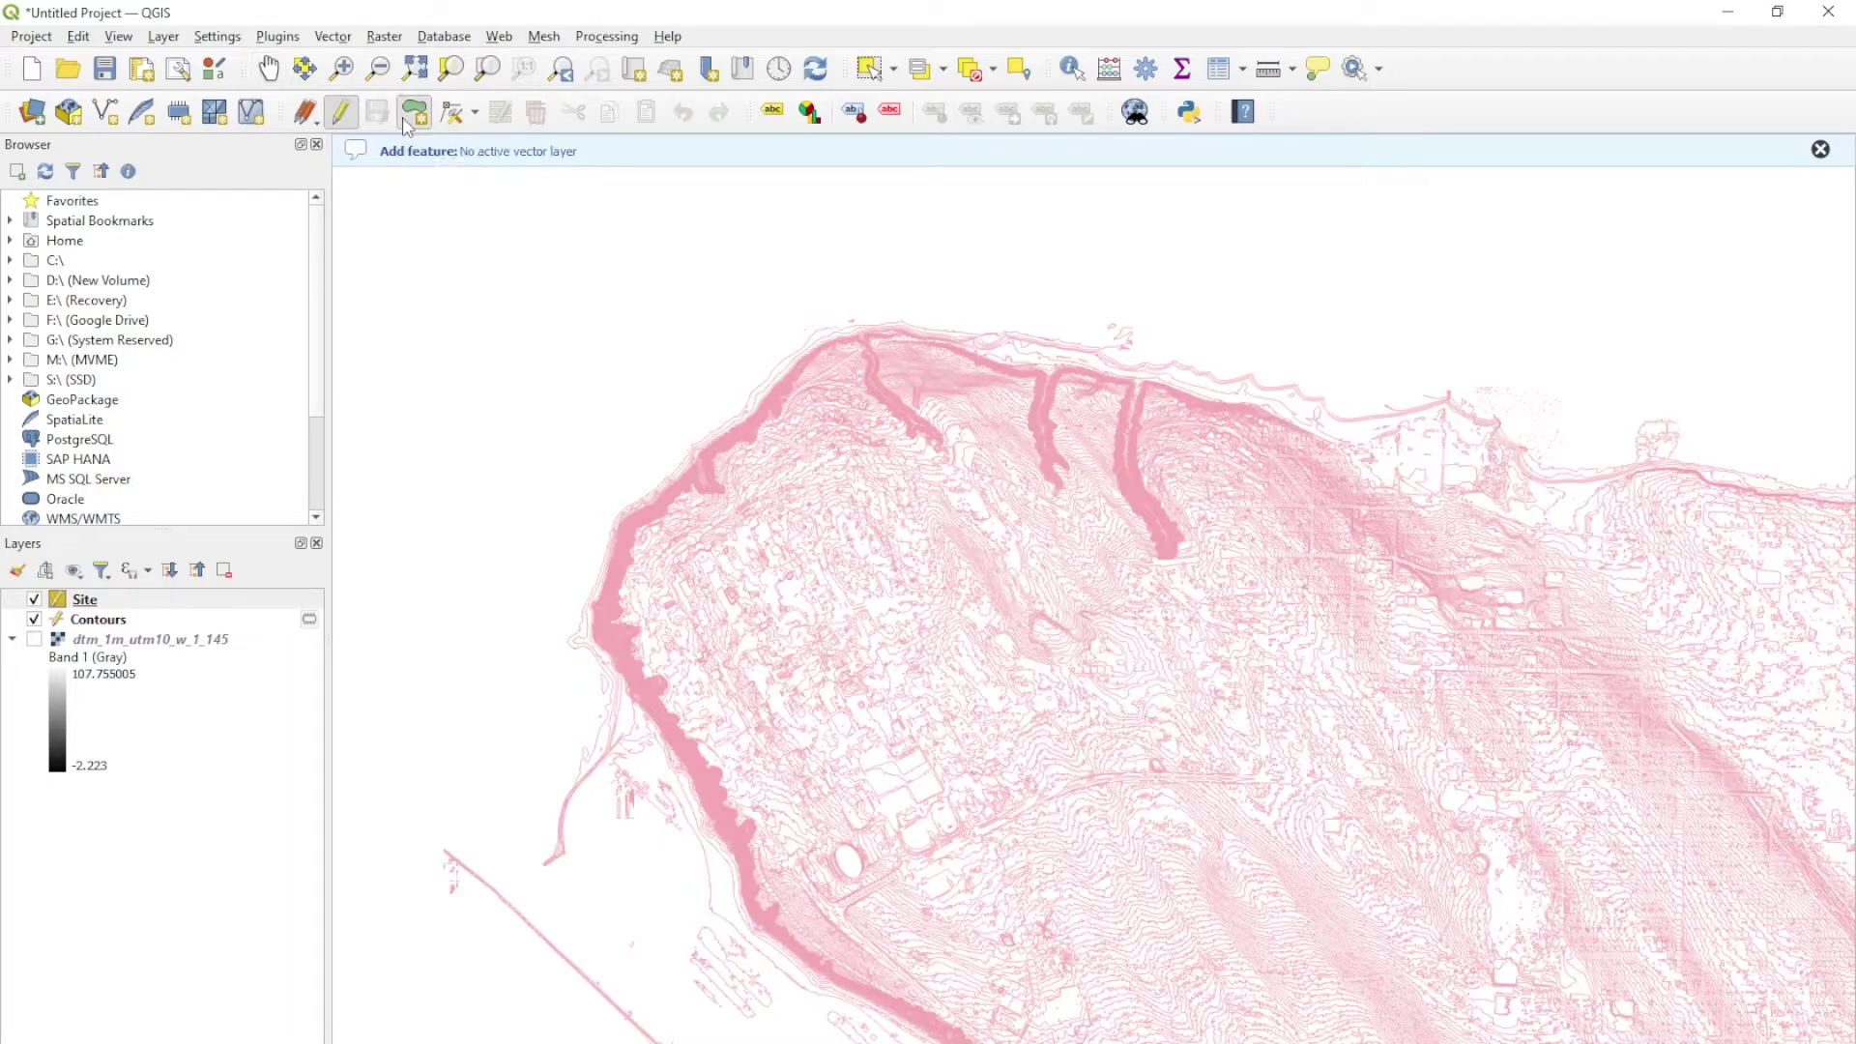
{"action": "left_click", "coordinate": [662, 532]}
{"action": "left_click", "coordinate": [885, 418]}
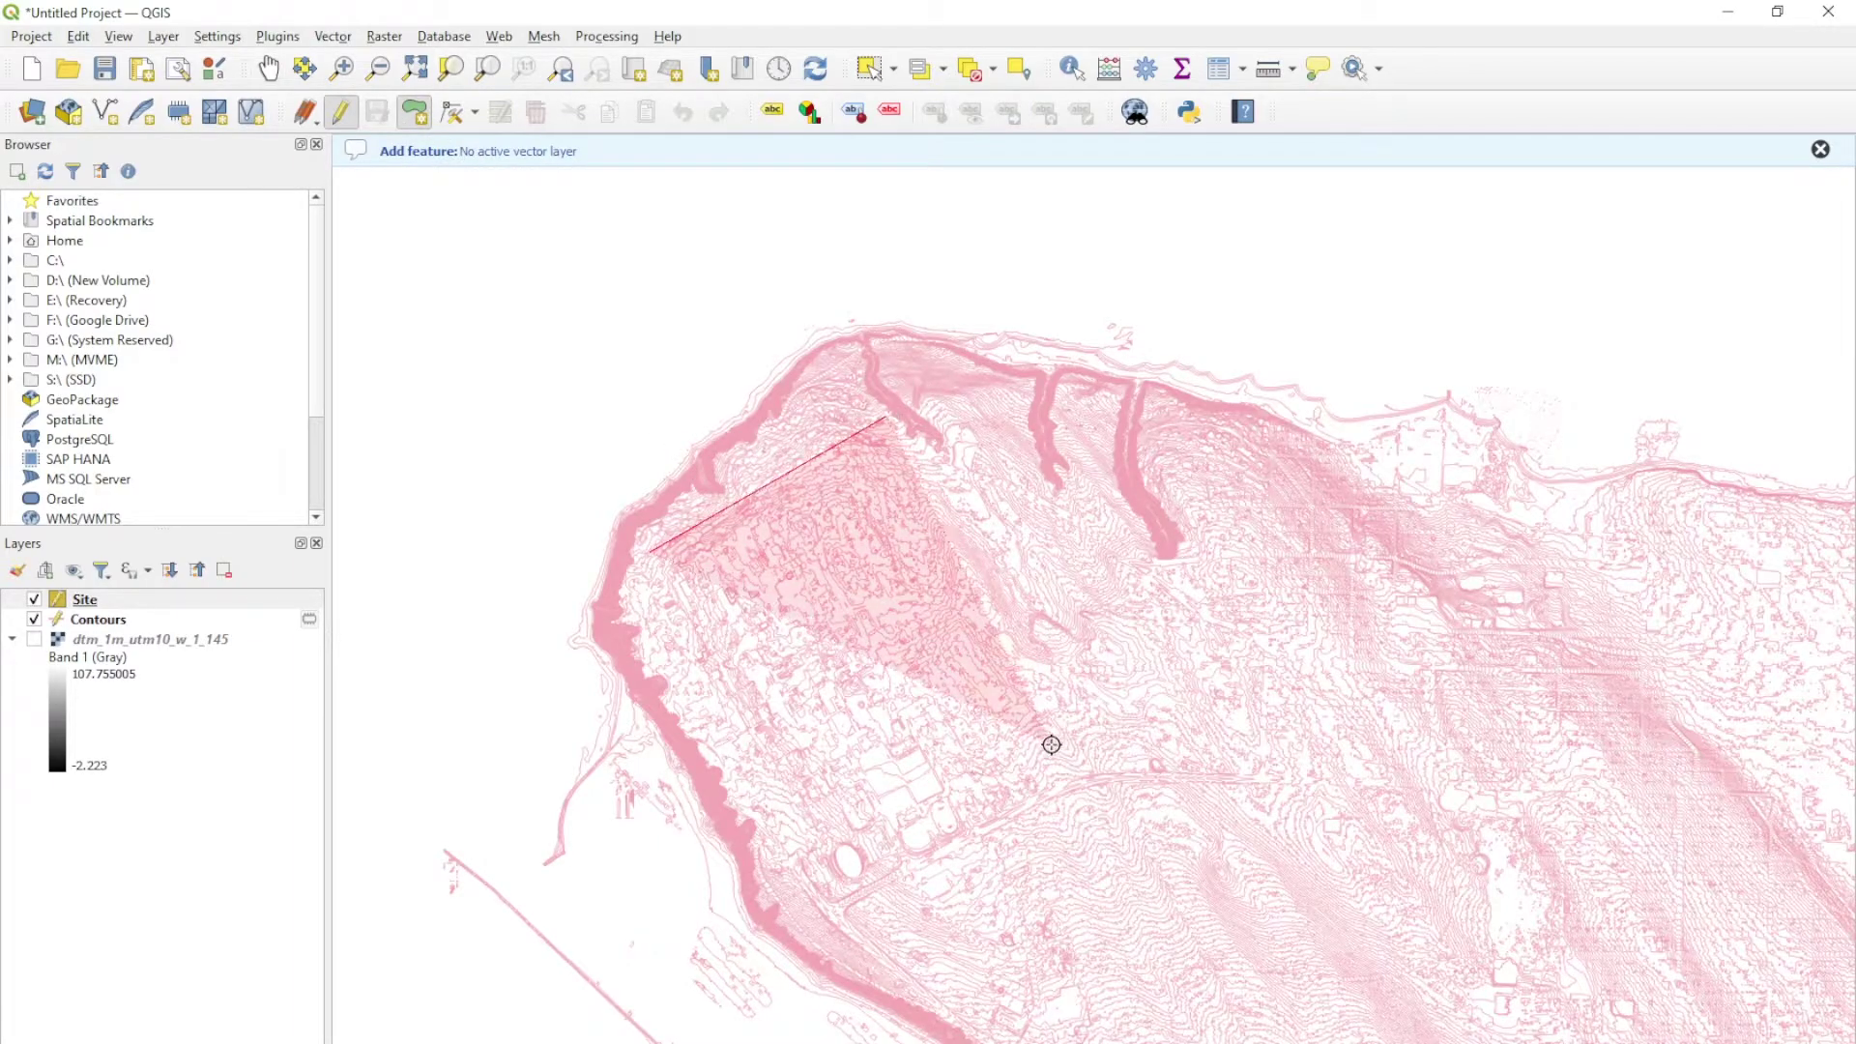
{"action": "left_click", "coordinate": [1065, 788]}
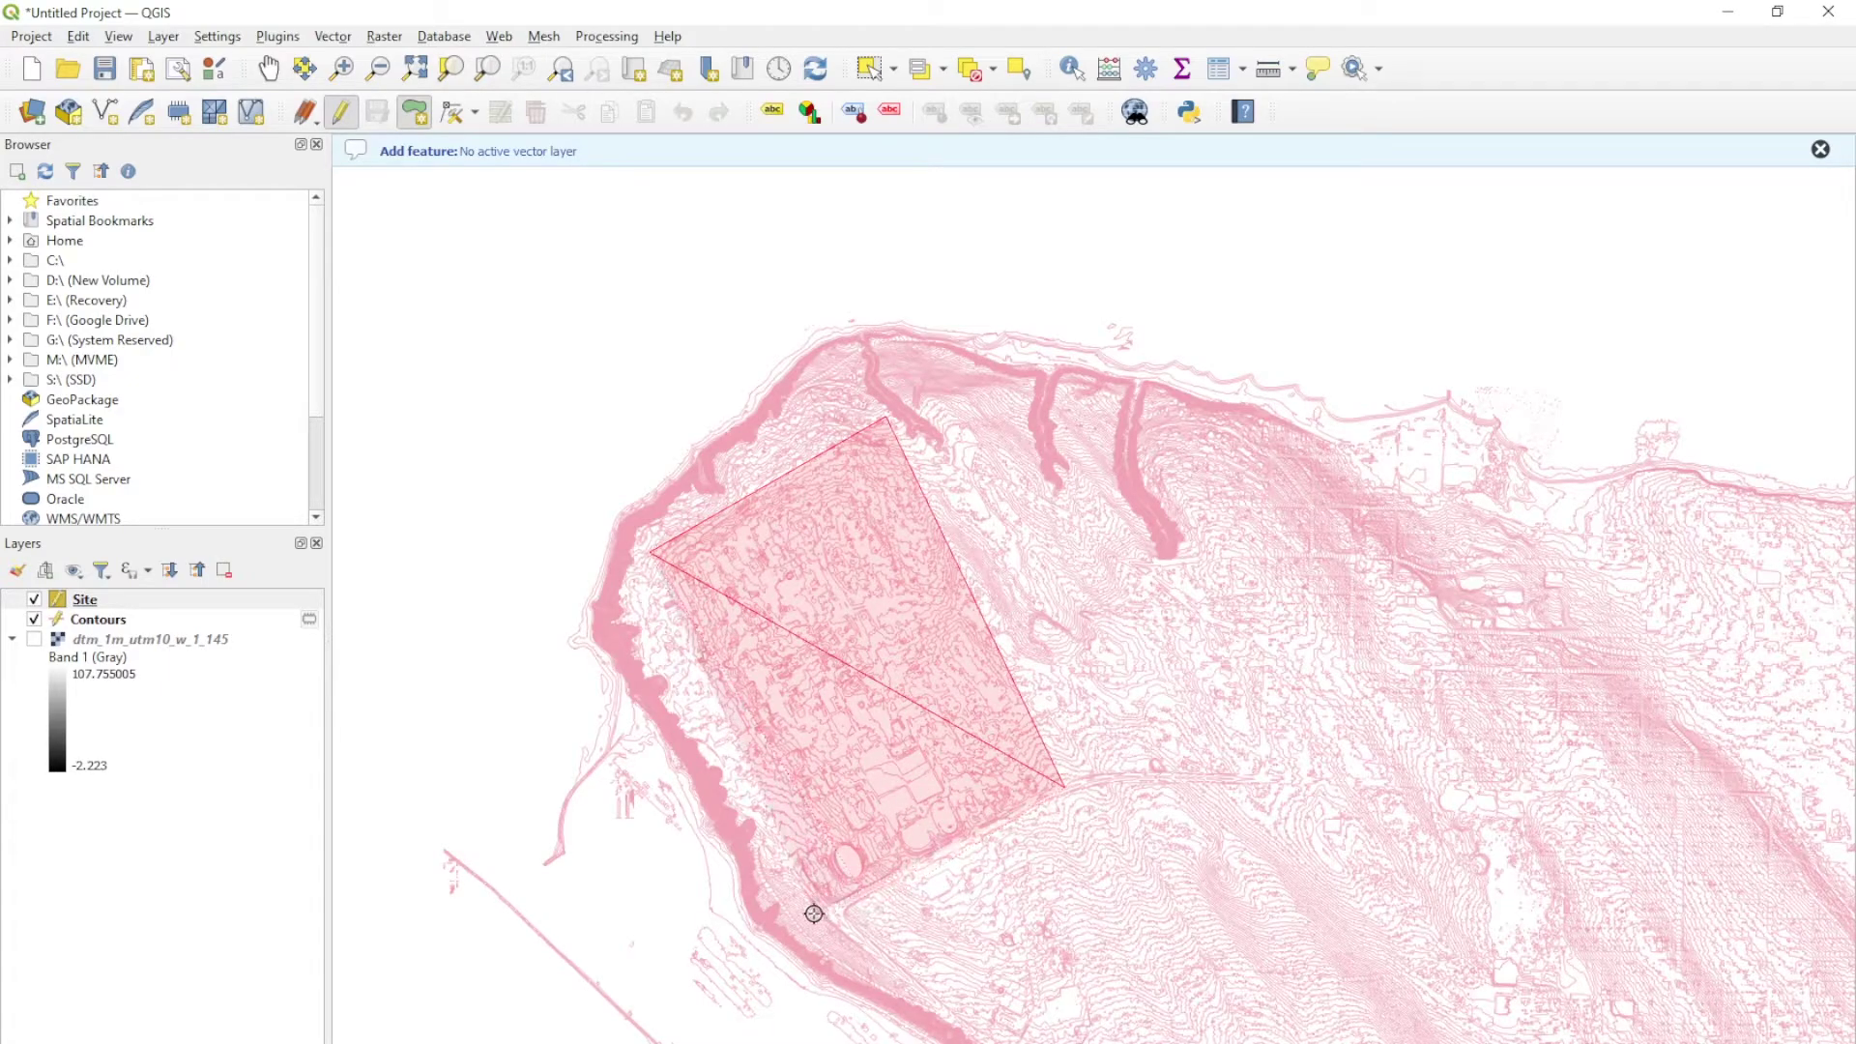
{"action": "left_click", "coordinate": [808, 914]}
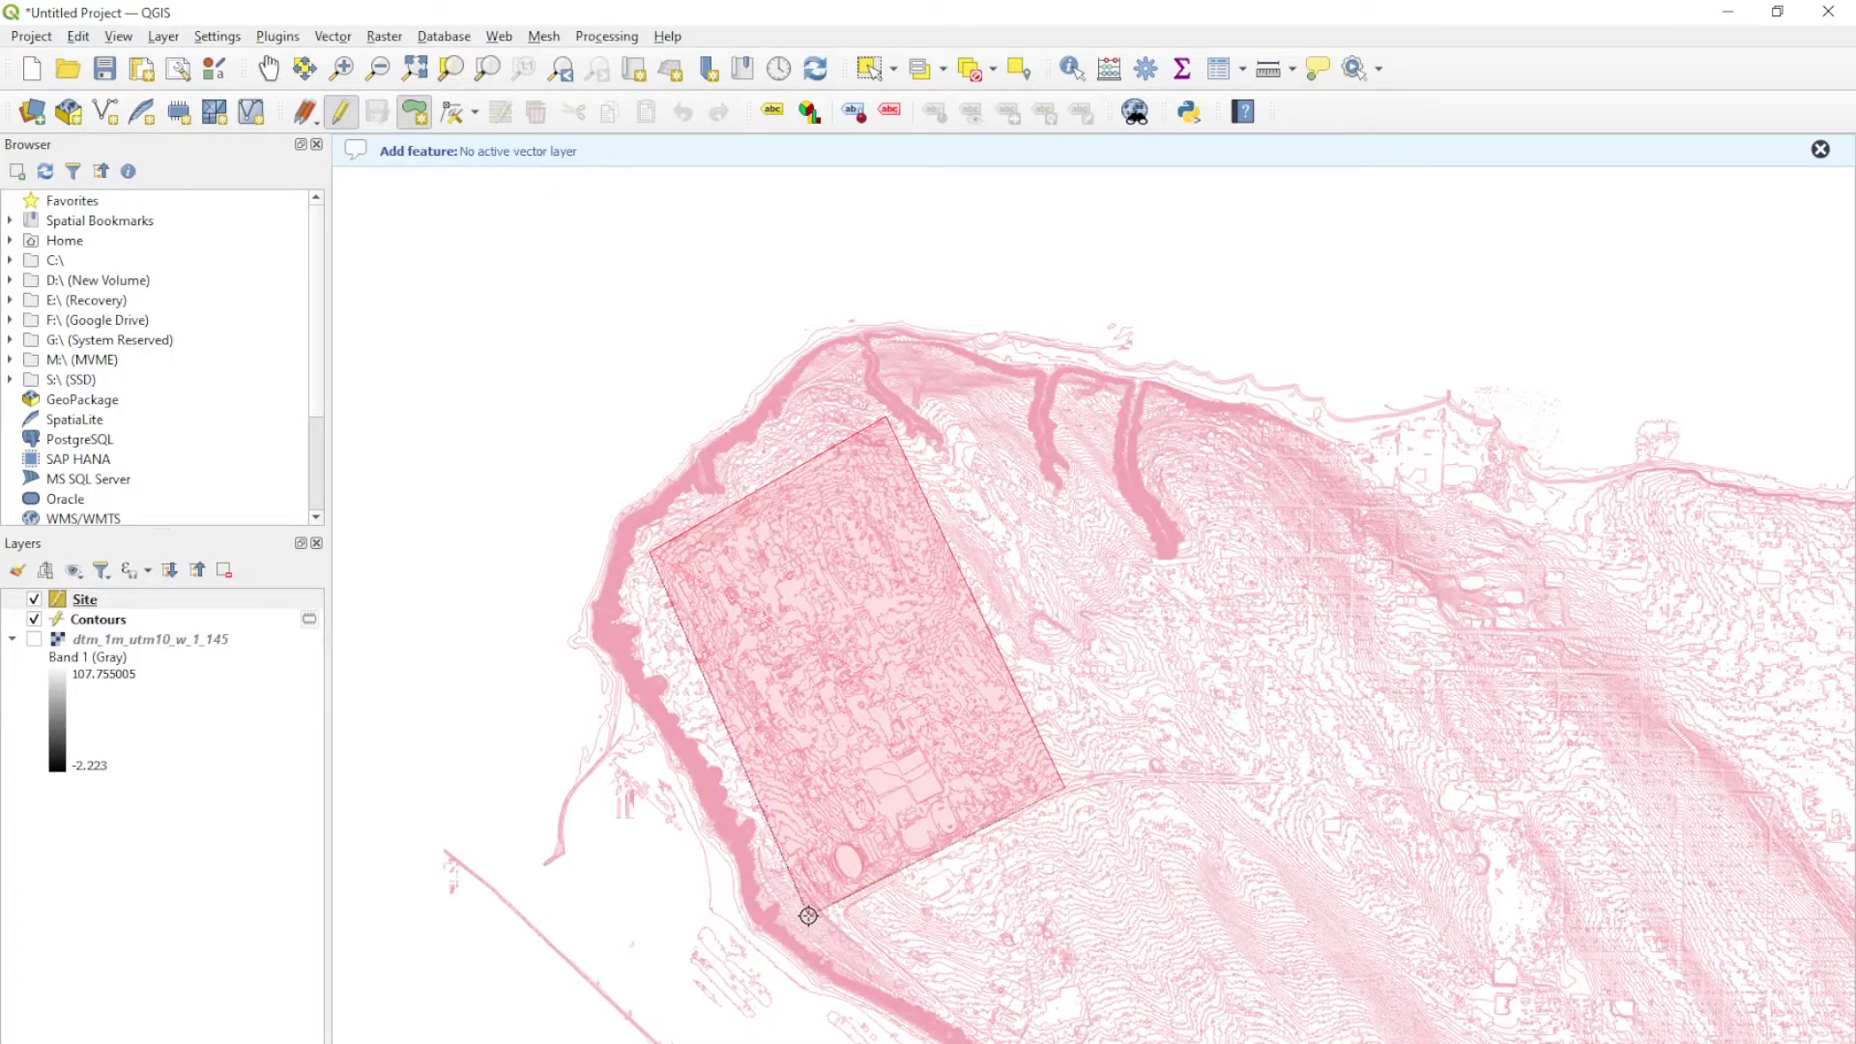
{"action": "right_click", "coordinate": [716, 609]}
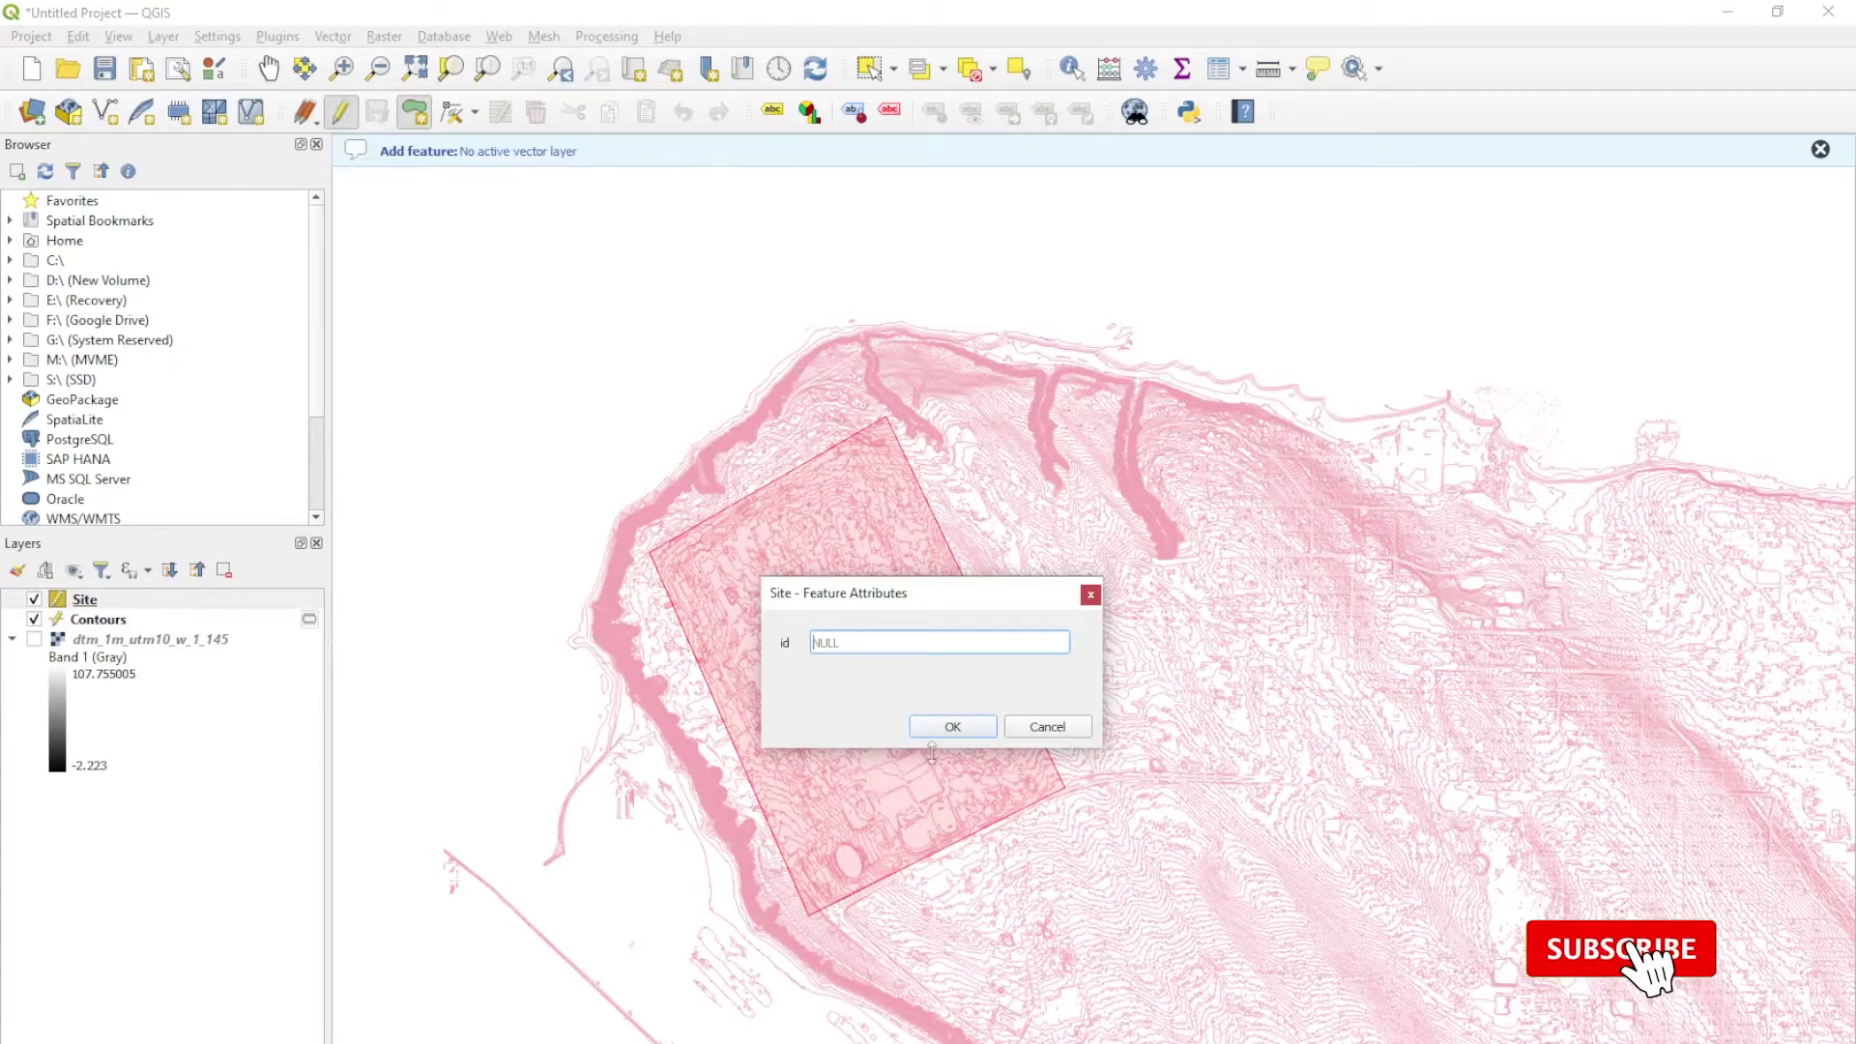
{"action": "left_click", "coordinate": [957, 725]}
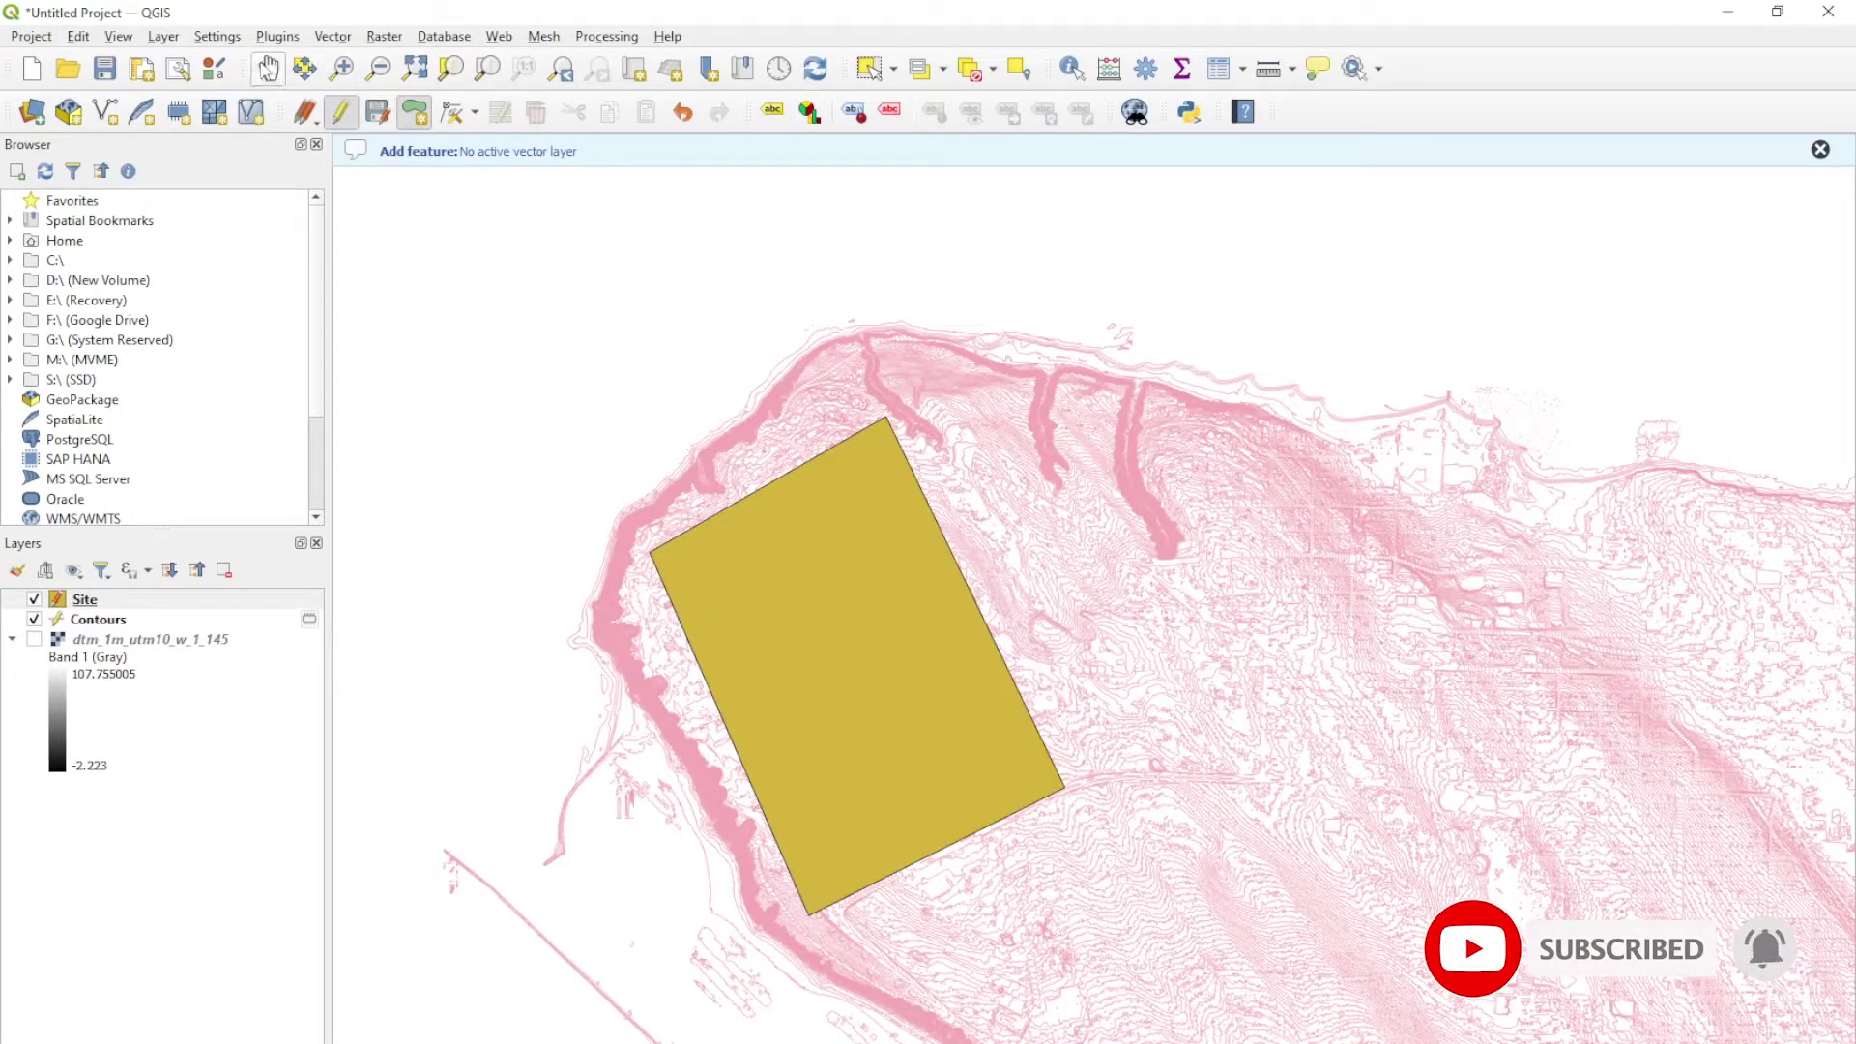
In the Clip tool, set Input layer to Contours and Overlay layer to Site.
{"action": "left_click", "coordinate": [269, 68]}
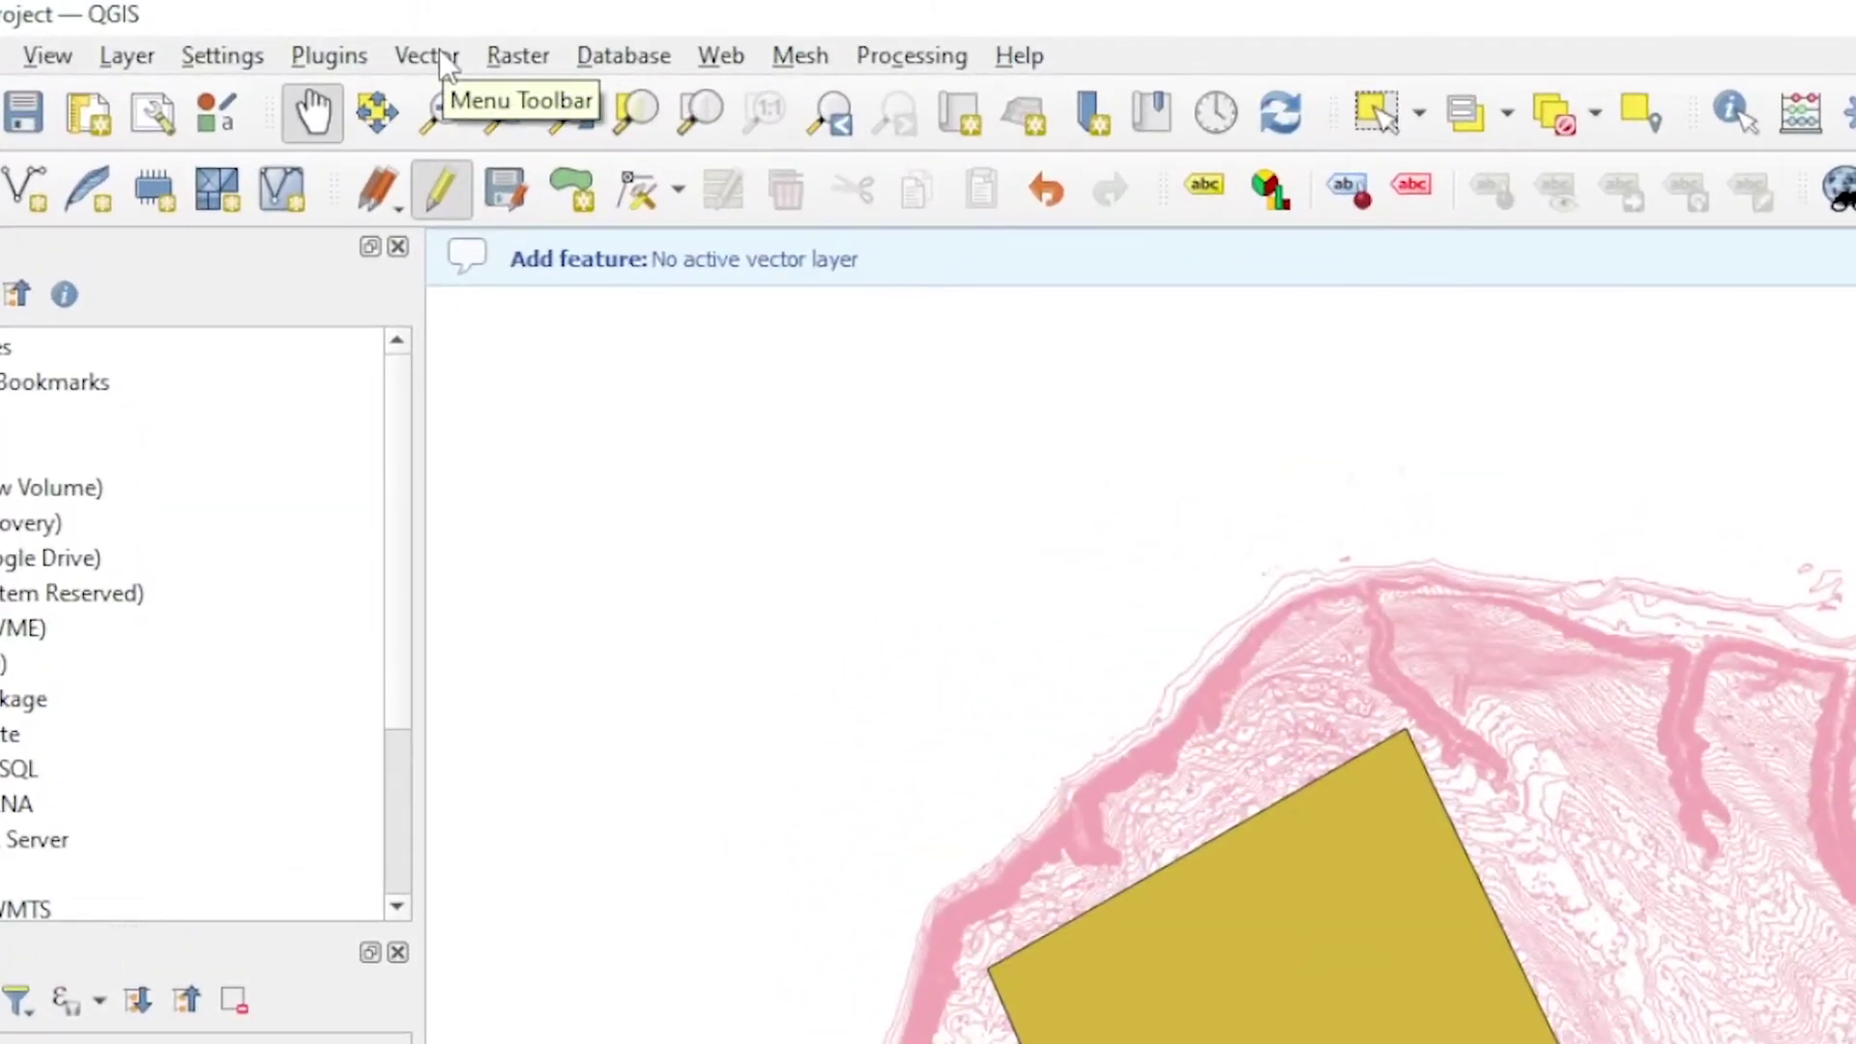
{"action": "left_click", "coordinate": [452, 56]}
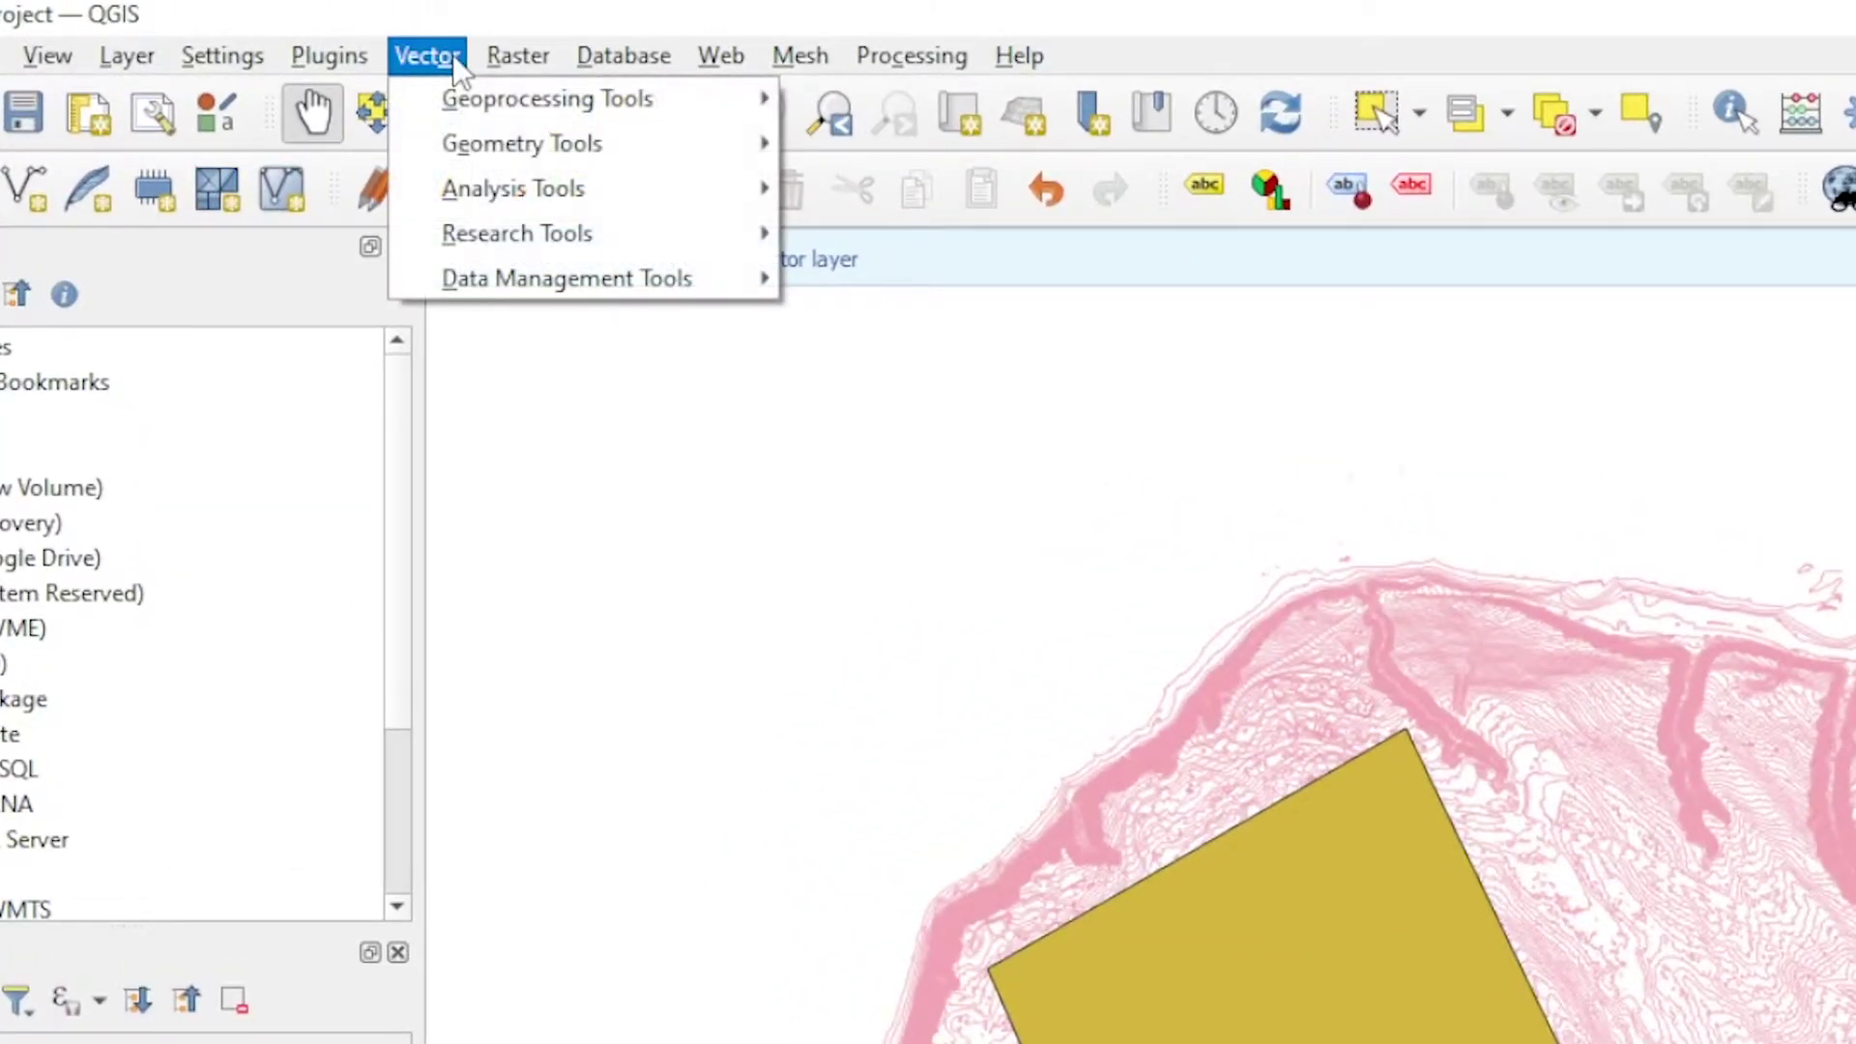
{"action": "mouse_move", "coordinate": [623, 108]}
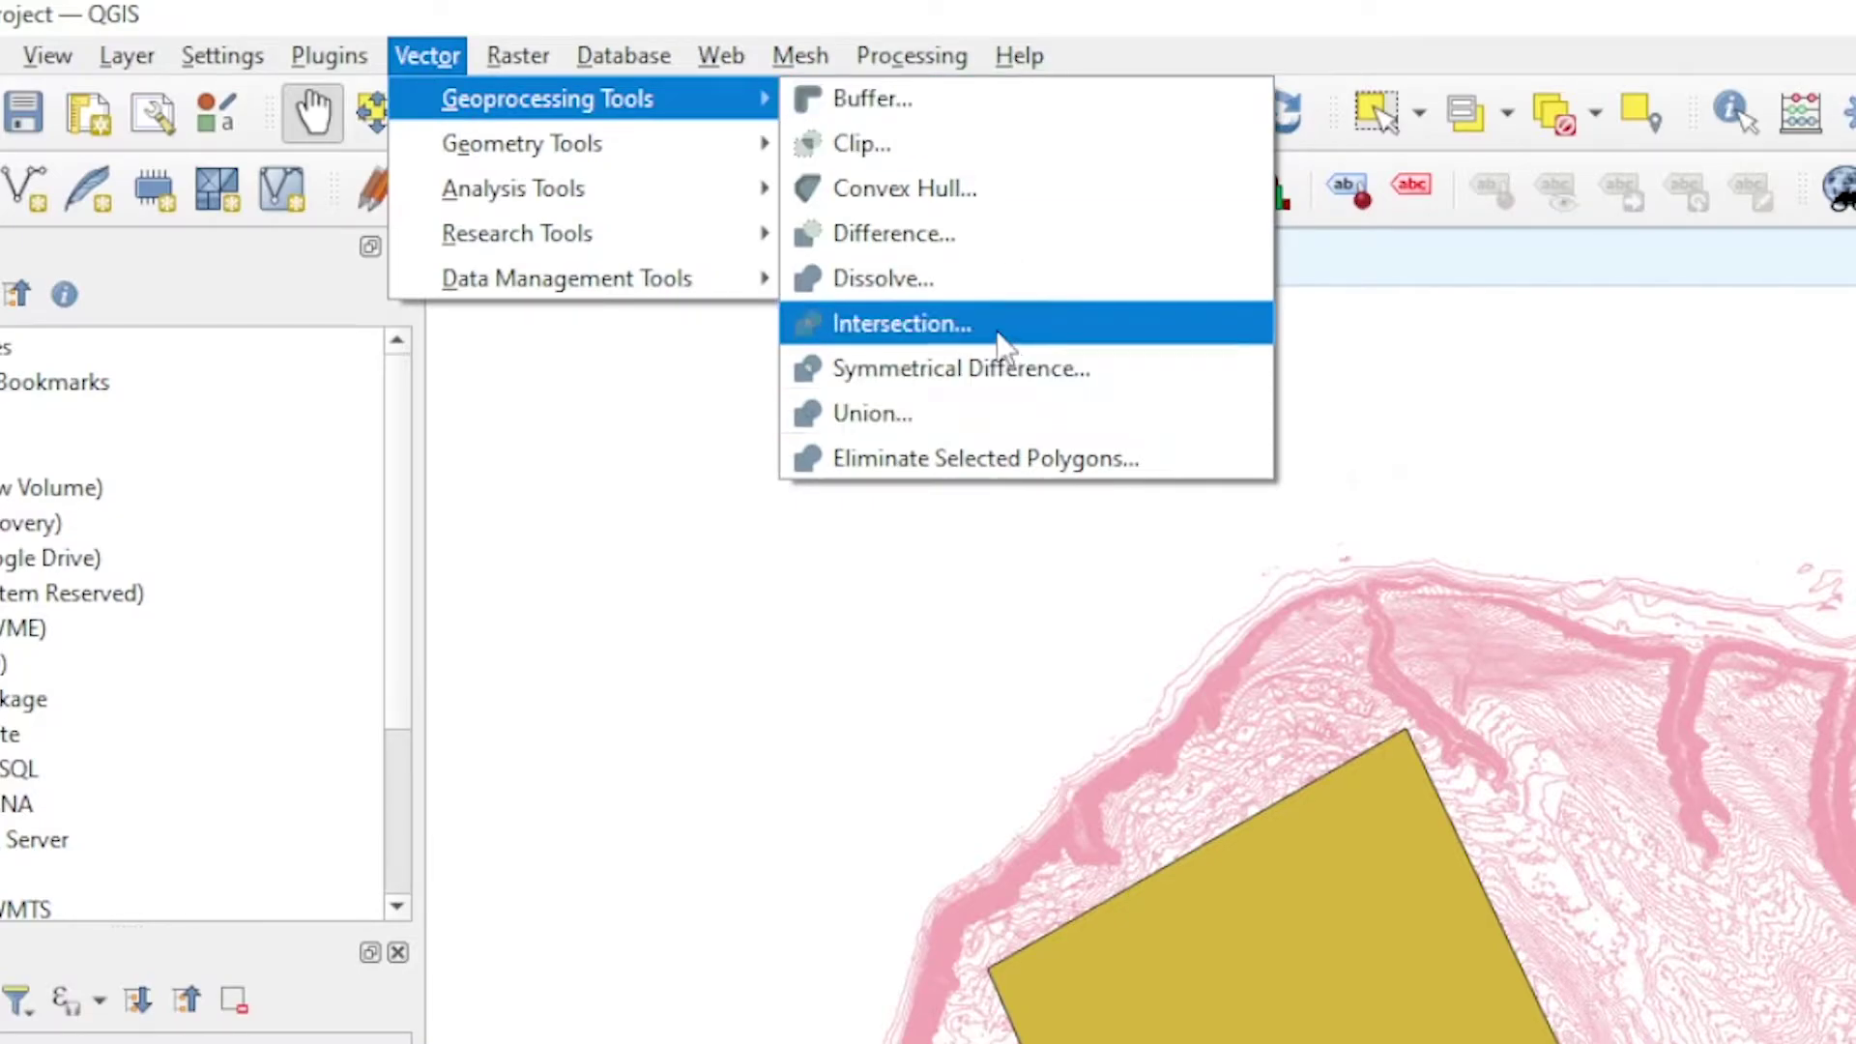
{"action": "left_click", "coordinate": [985, 145]}
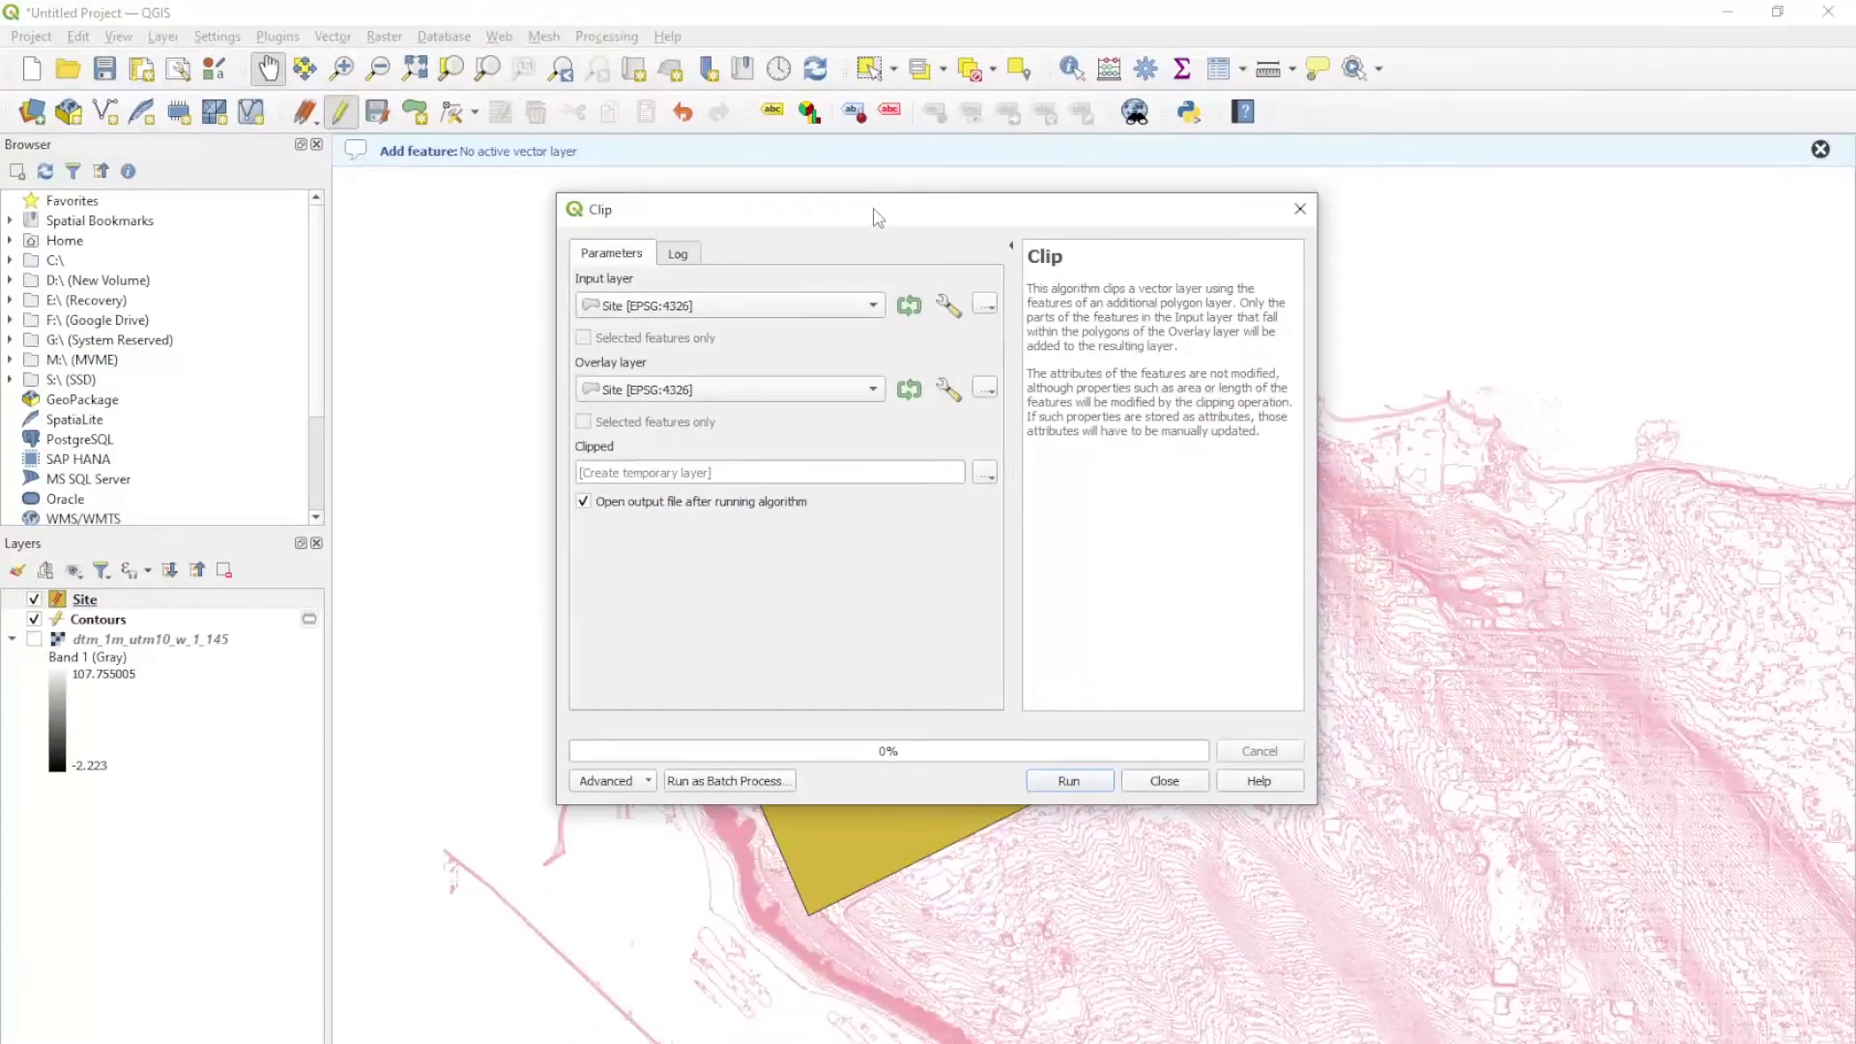
{"action": "left_click_drag", "start_coordinate": [875, 215], "coordinate": [1120, 138]}
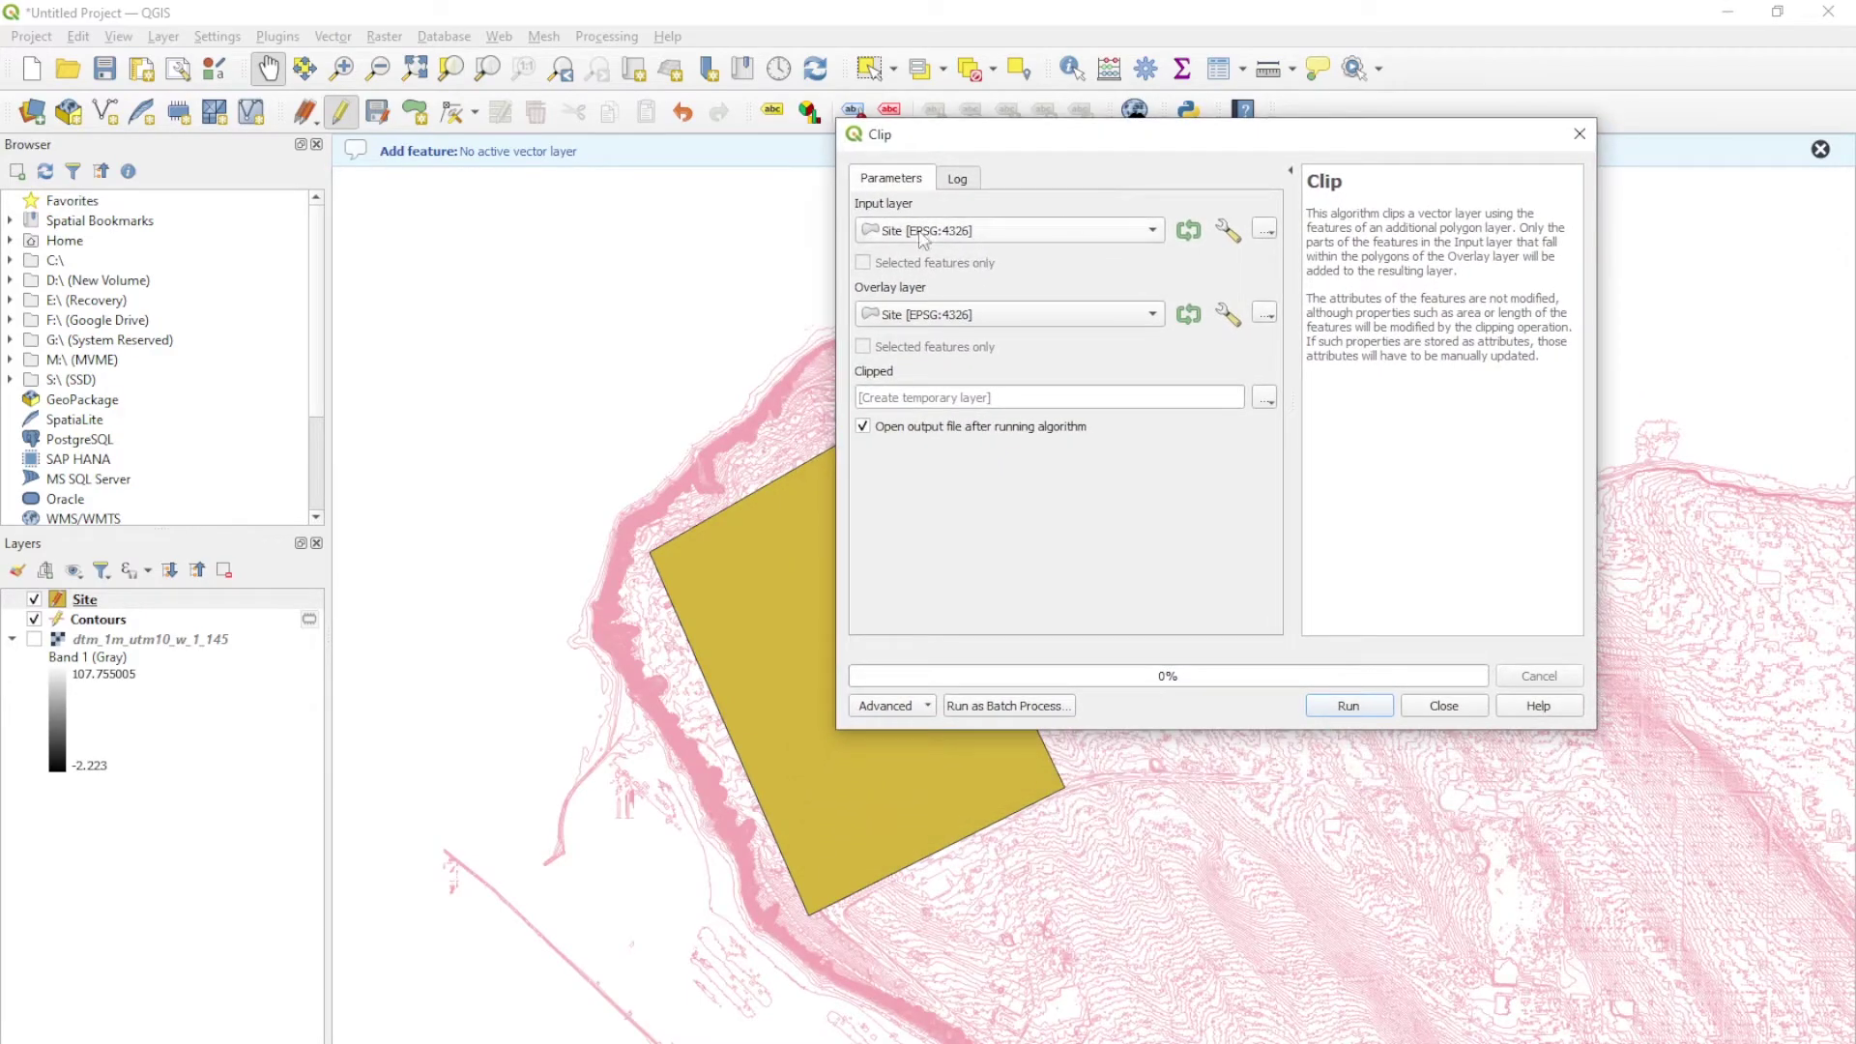
{"action": "left_click", "coordinate": [1151, 231]}
{"action": "left_click", "coordinate": [1080, 207]}
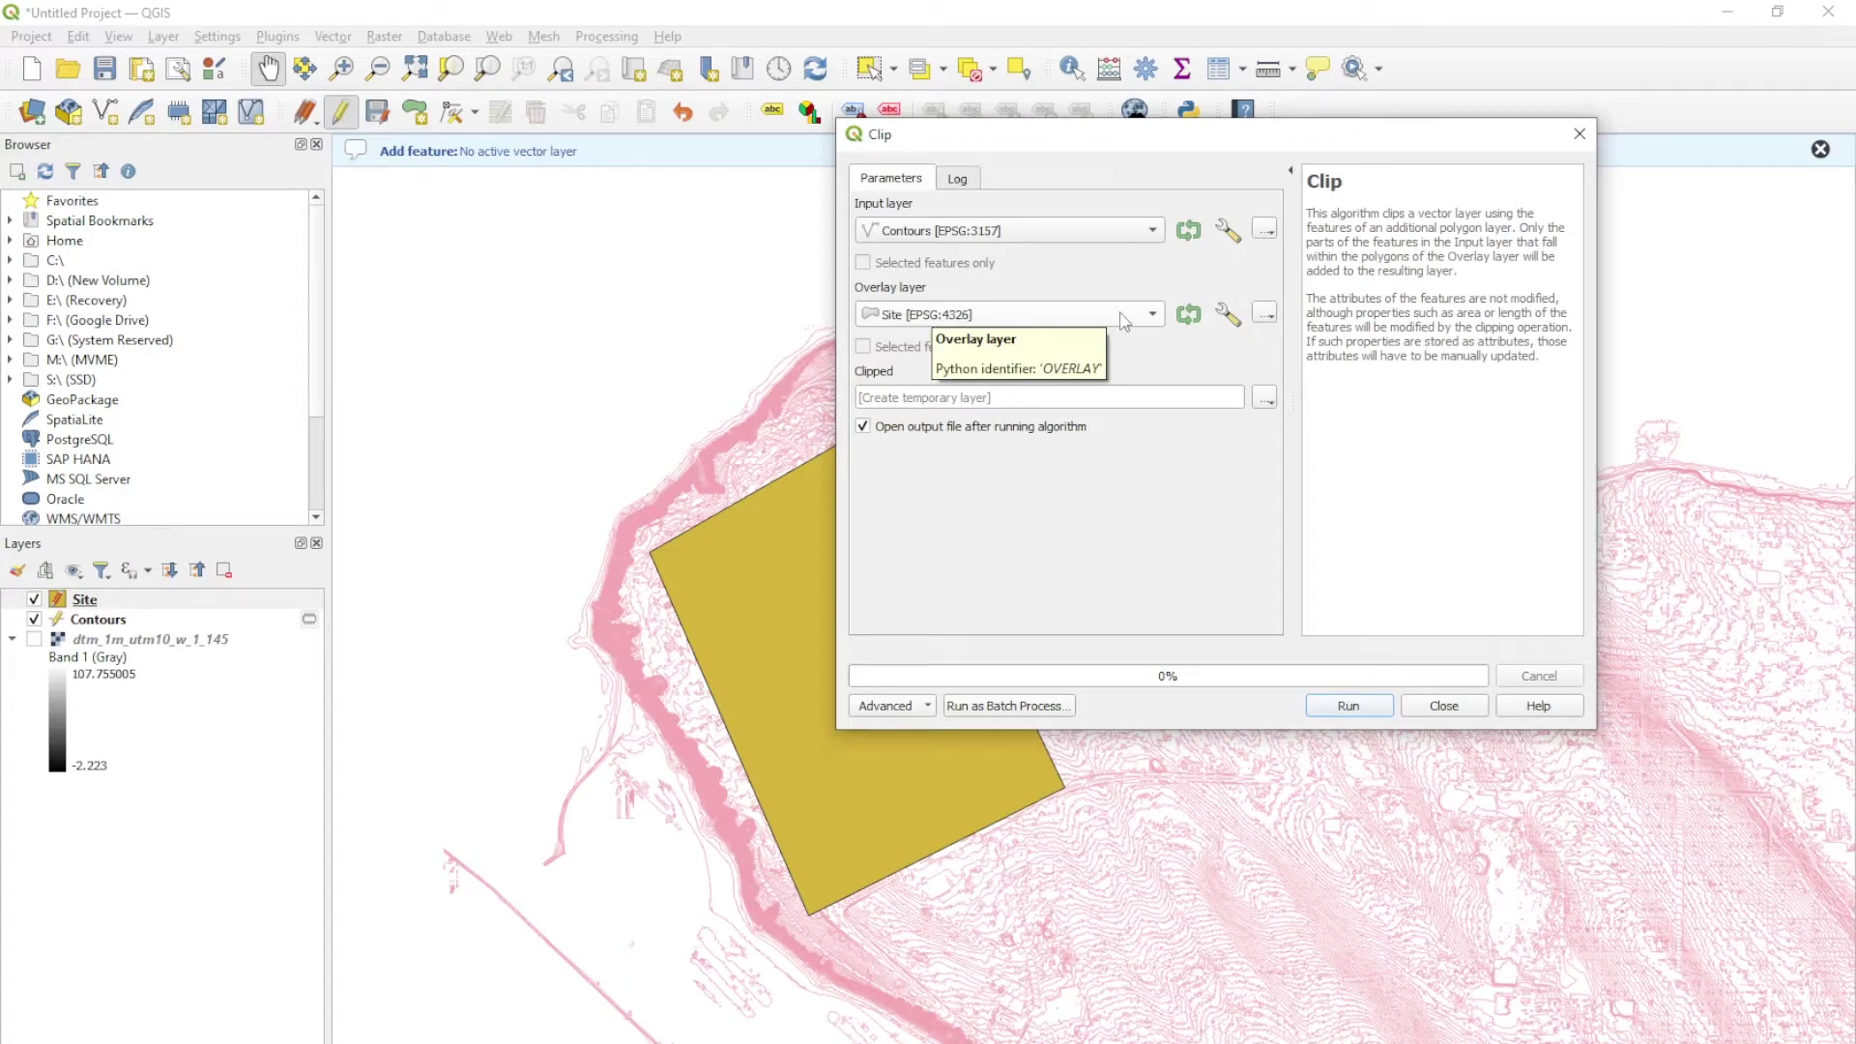
{"action": "left_click", "coordinate": [1151, 319]}
{"action": "left_click", "coordinate": [1112, 314]}
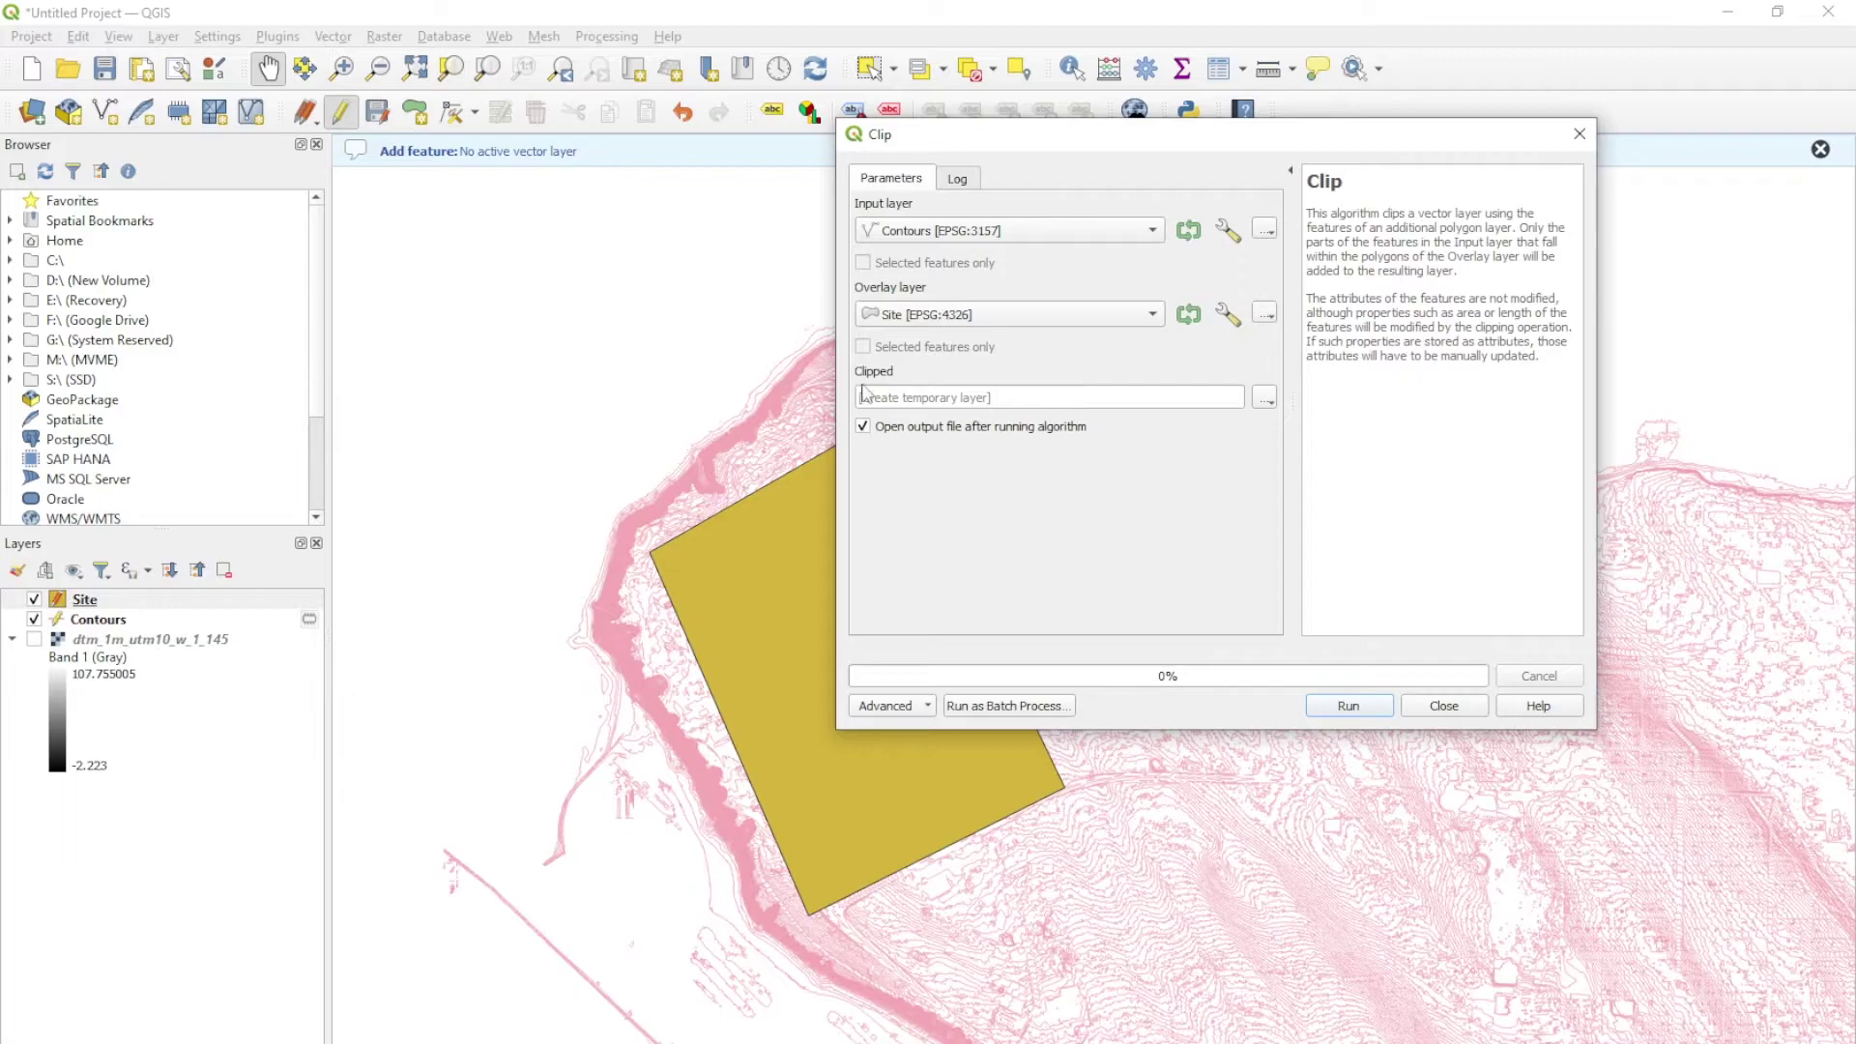
Set the clip output file to Clipped_contours.gpkg on the Desktop.
{"action": "left_click", "coordinate": [1264, 399]}
{"action": "left_click", "coordinate": [1304, 448]}
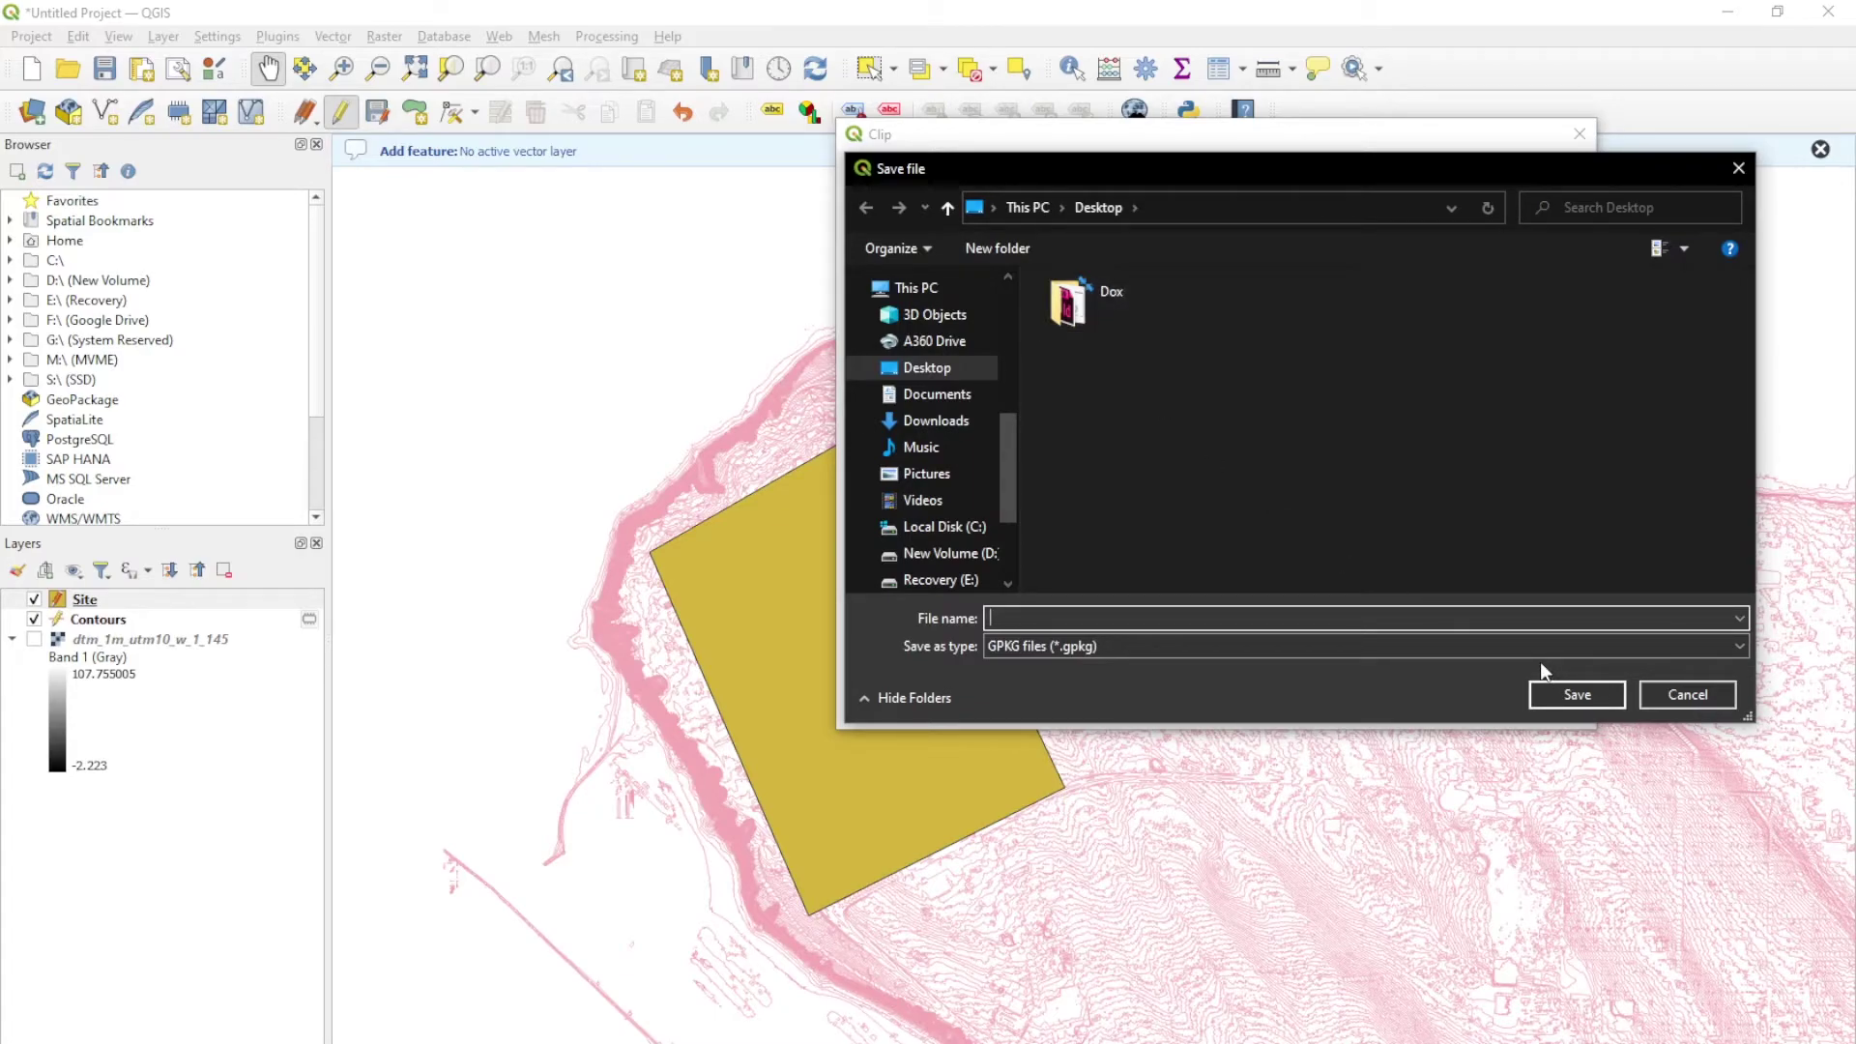
{"action": "type", "text": "Clipped_contours"}
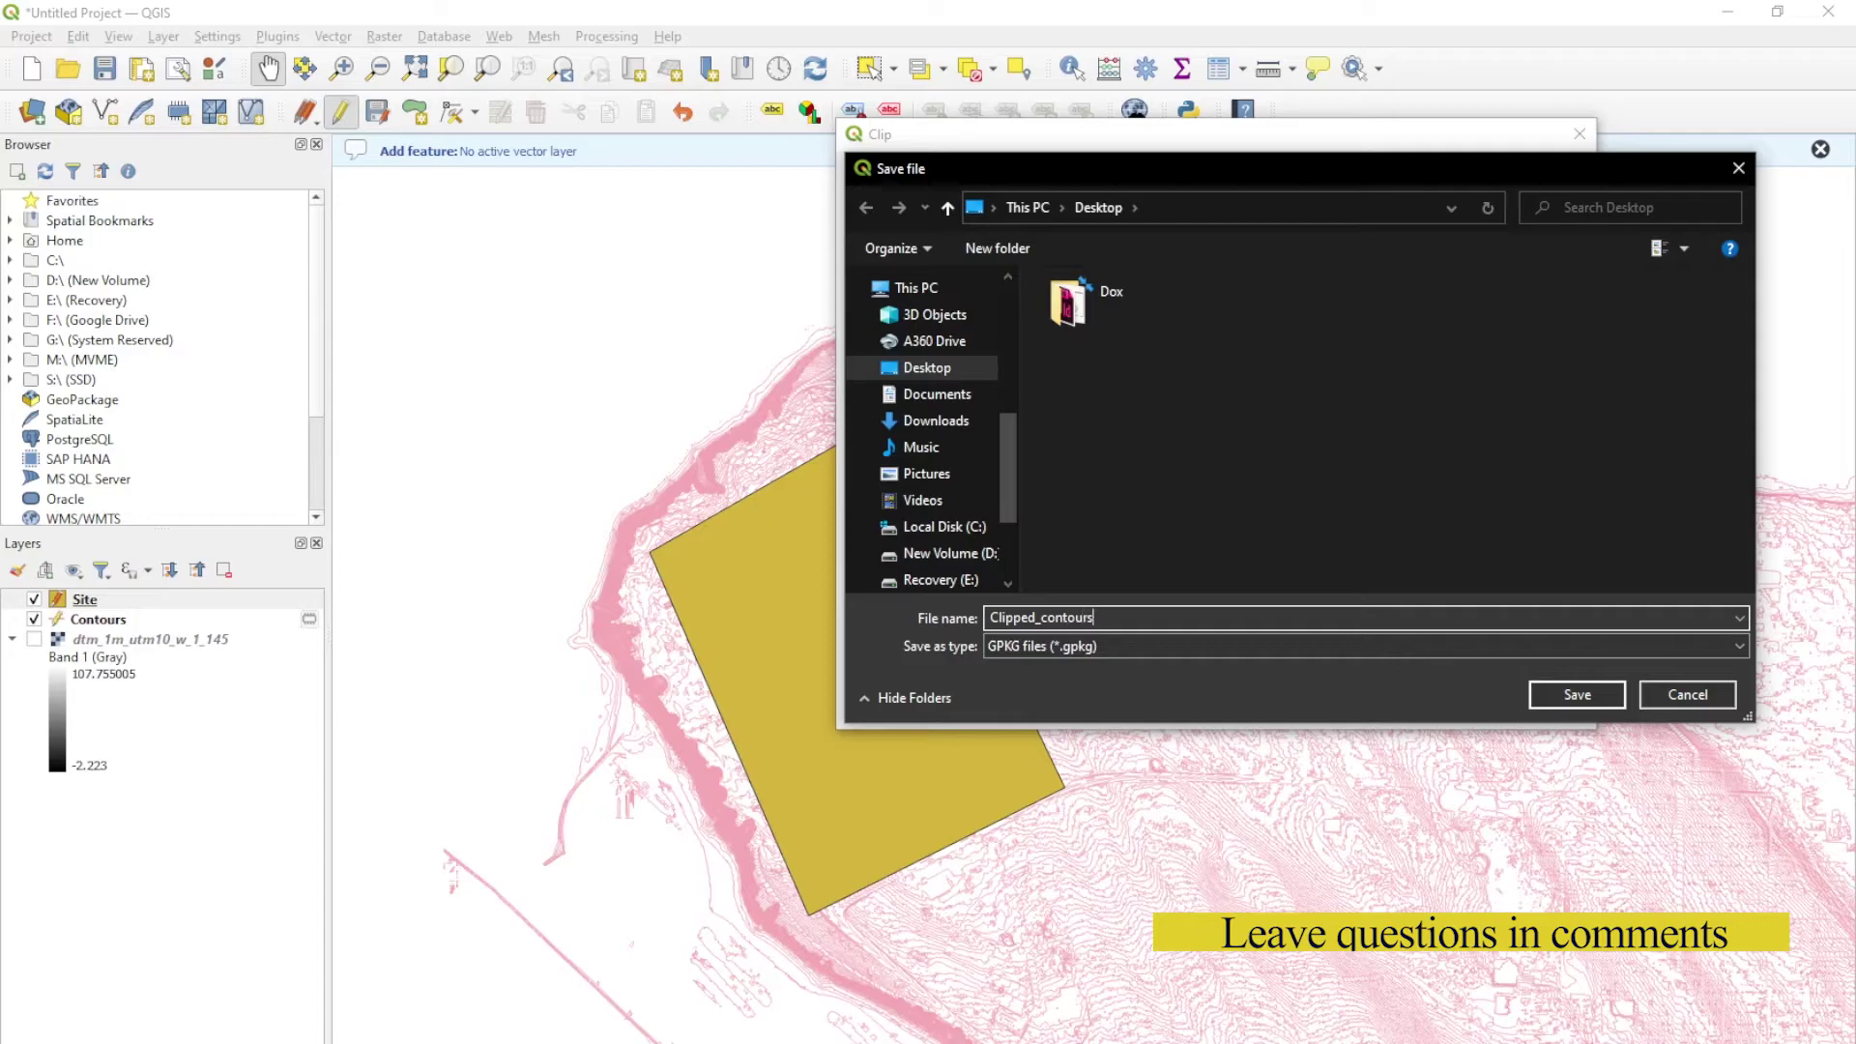
{"action": "left_click", "coordinate": [1576, 691]}
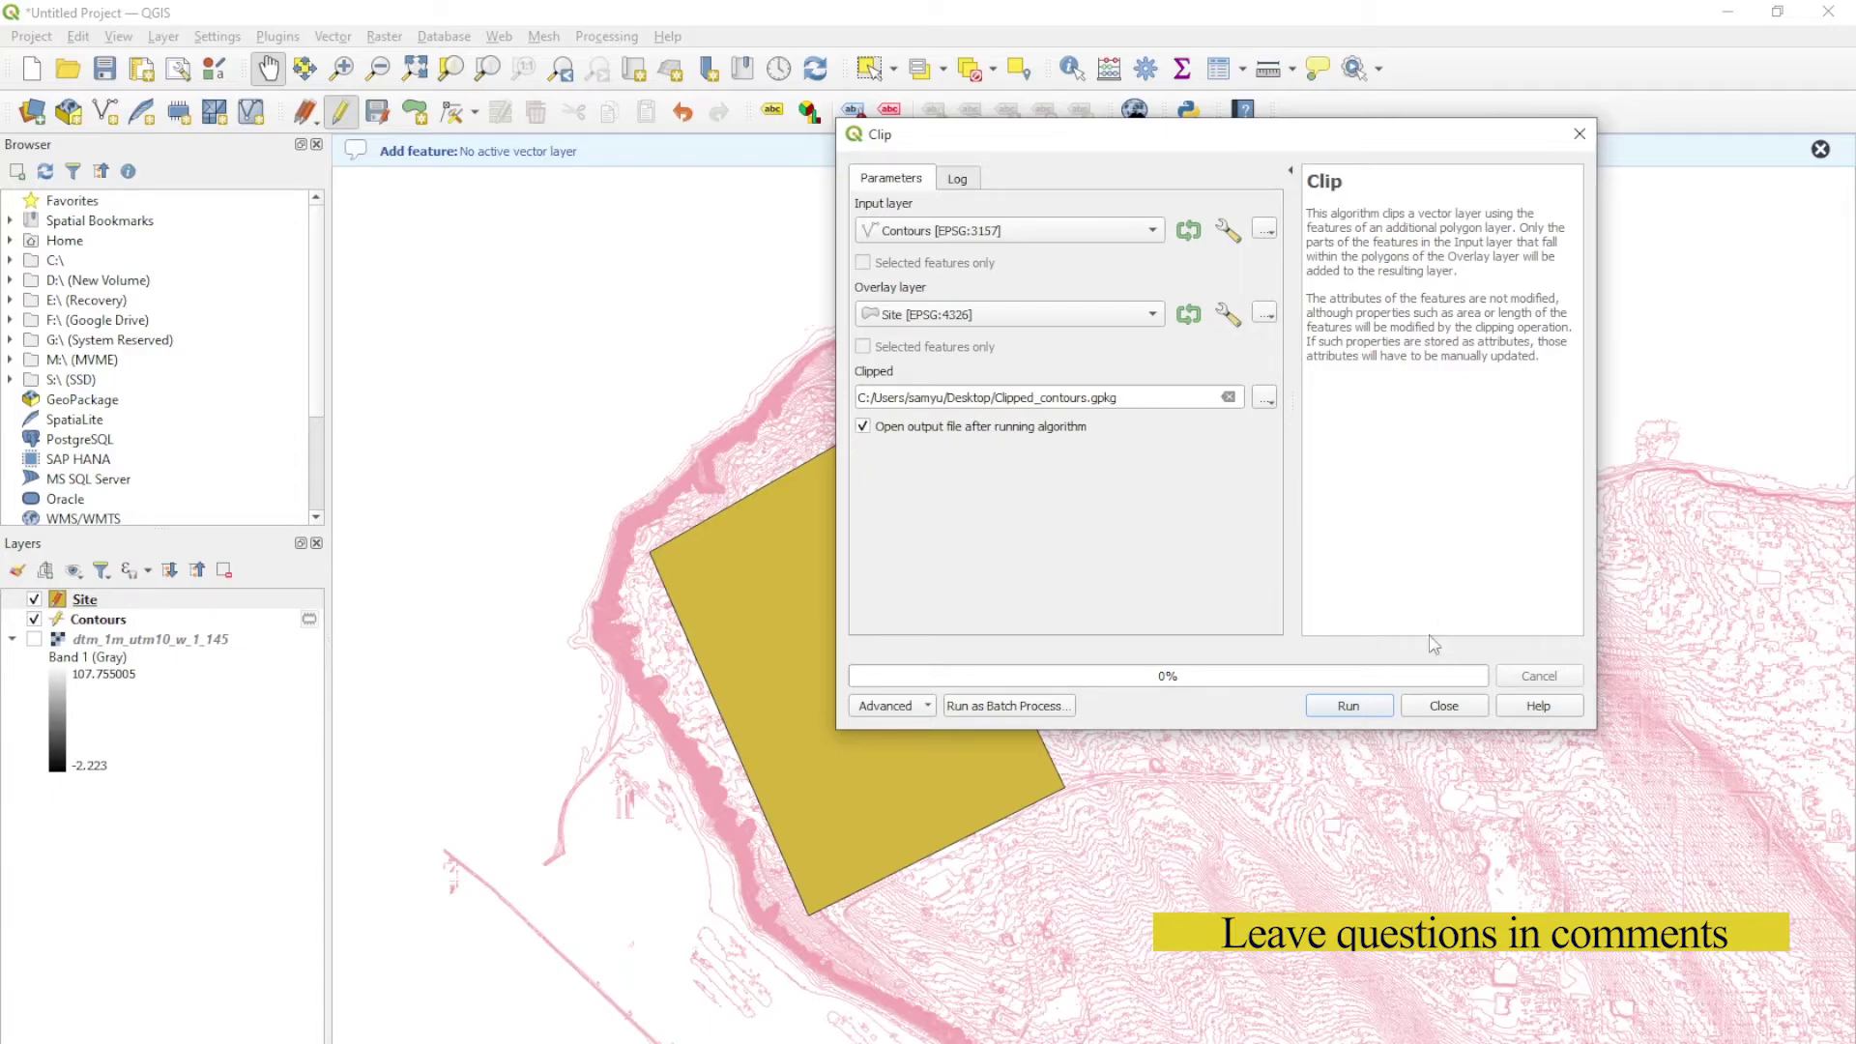
Run the clip, then hide Site and Contours so only Clipped_contours shows.
{"action": "left_click", "coordinate": [1344, 708]}
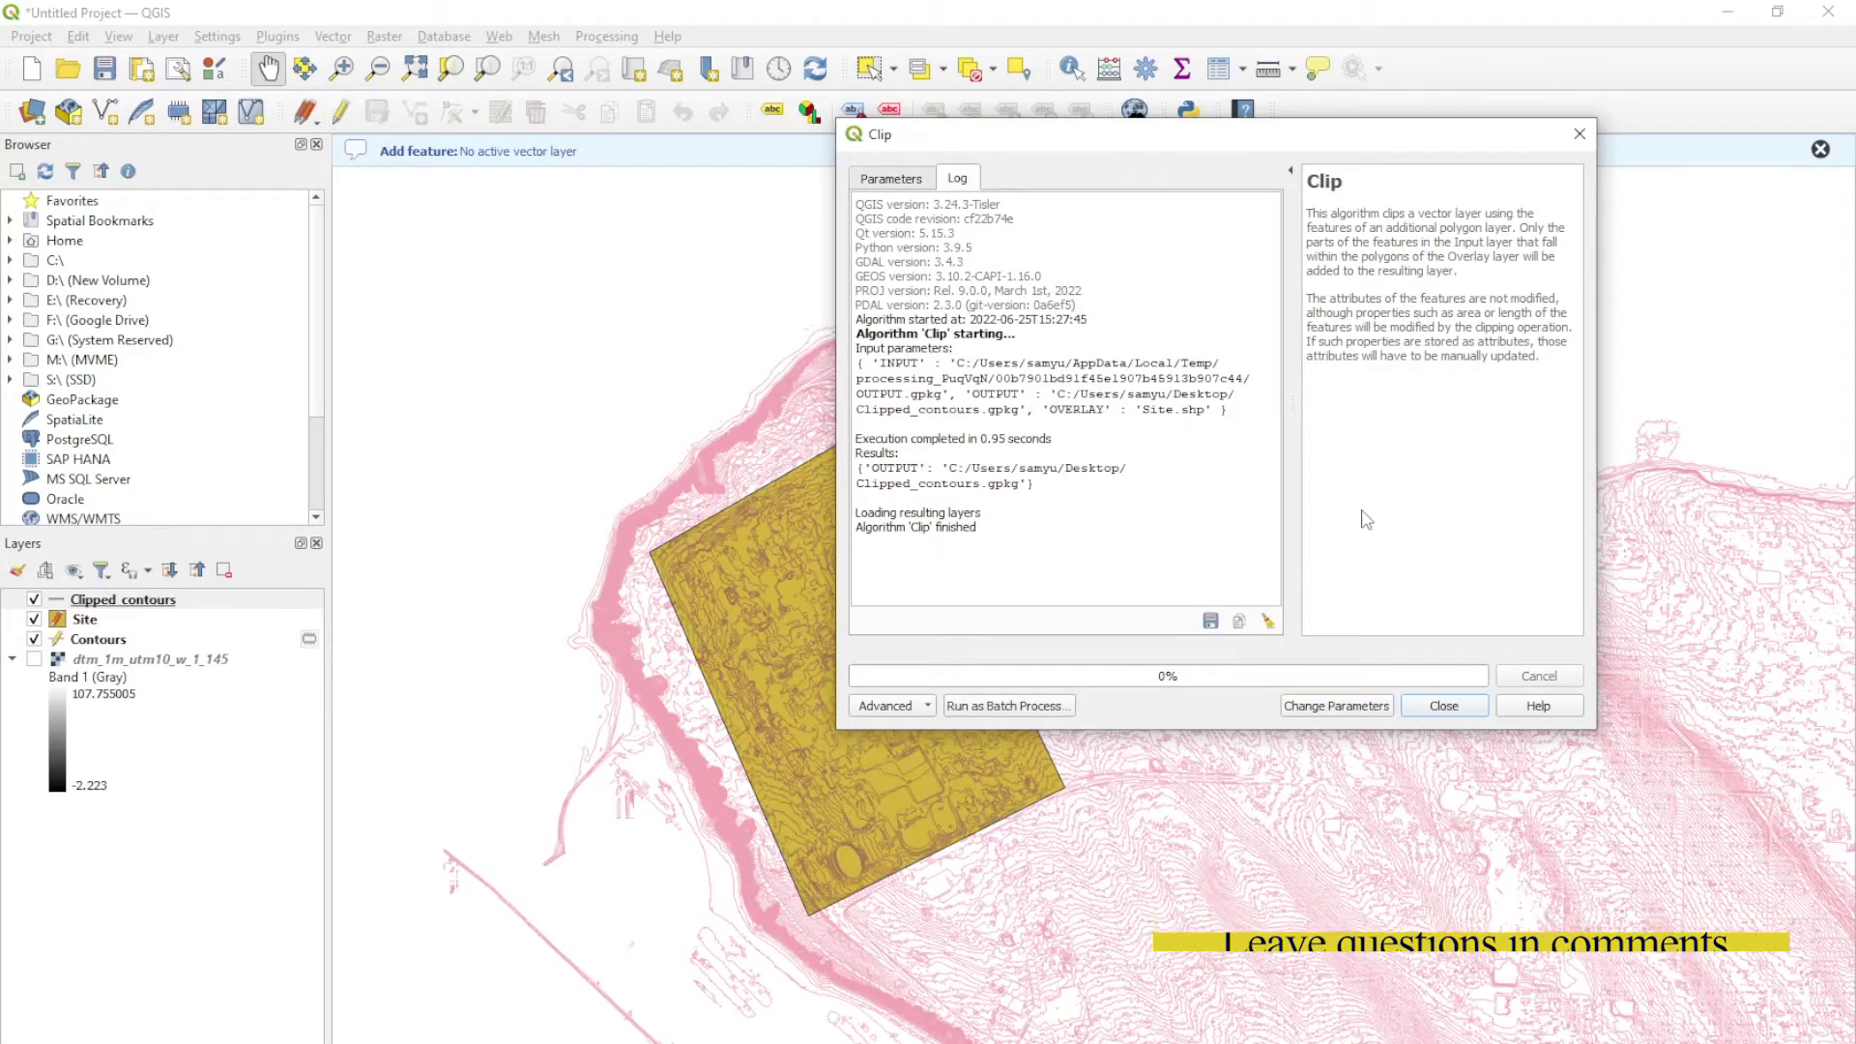
{"action": "left_click", "coordinate": [1446, 707]}
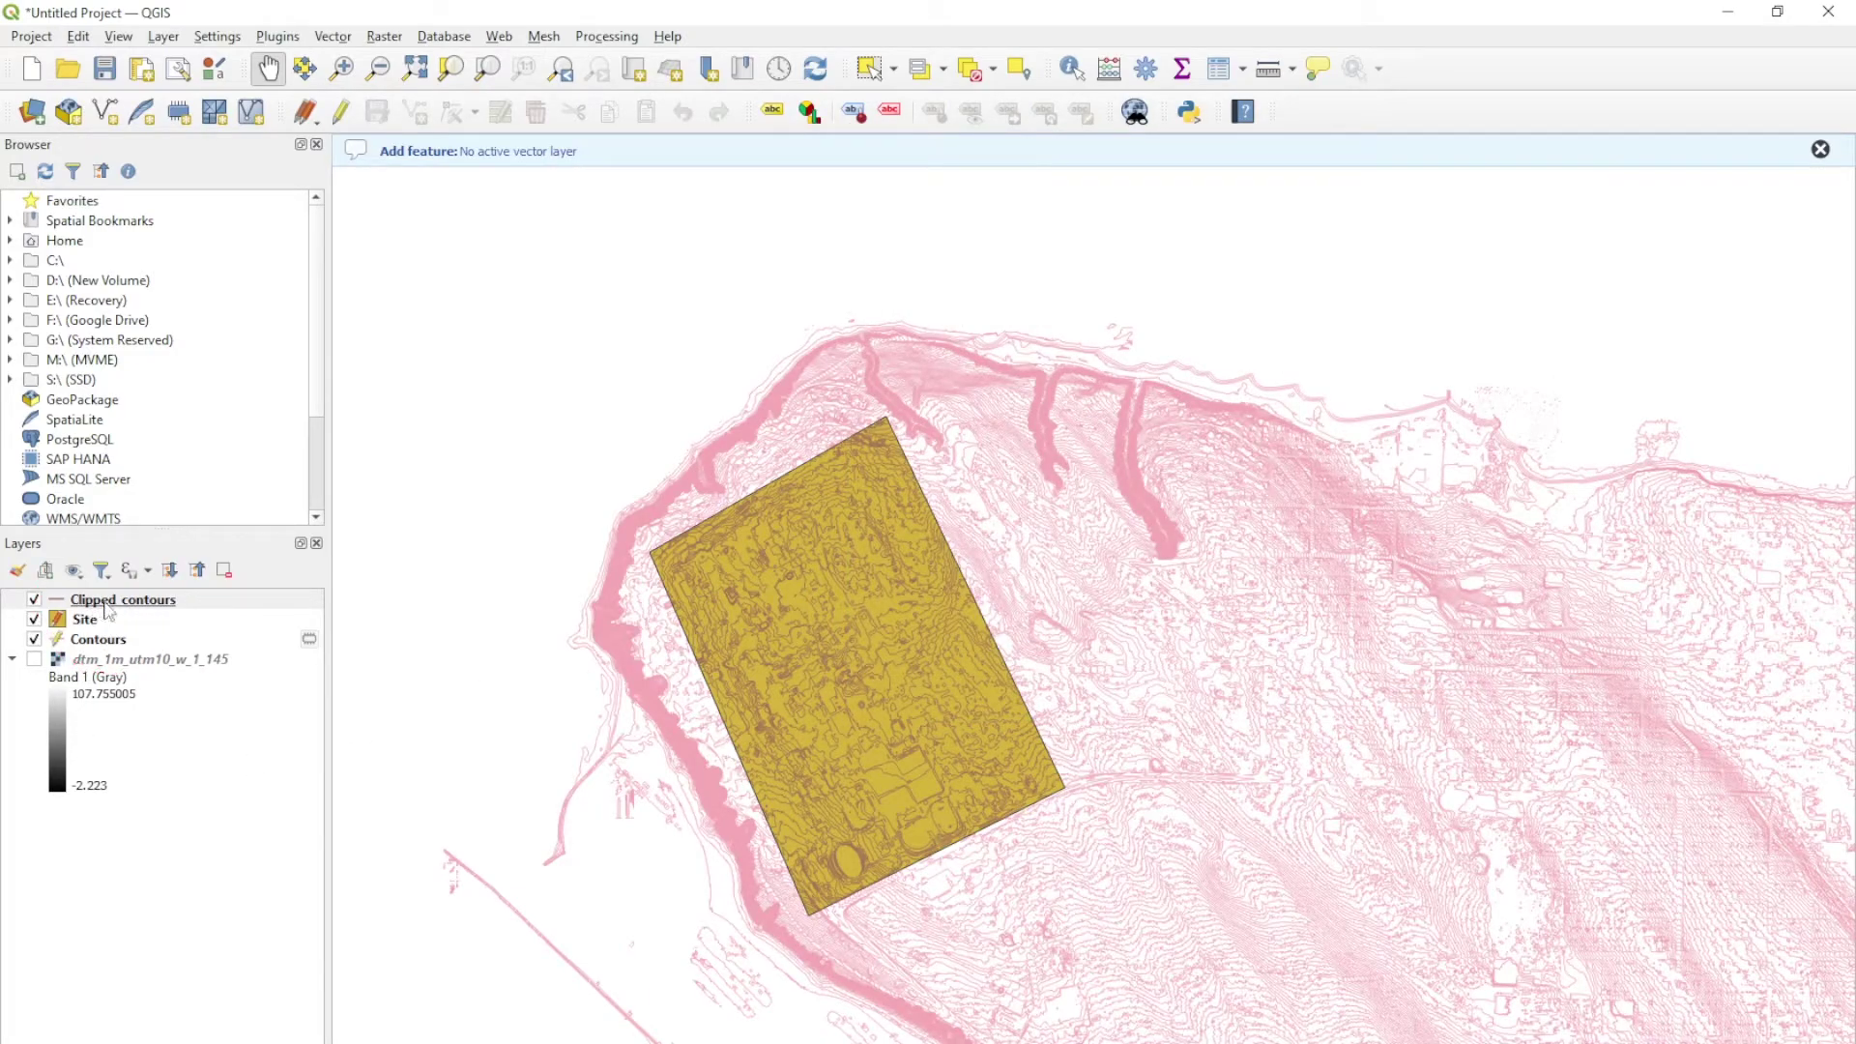
{"action": "left_click", "coordinate": [35, 620]}
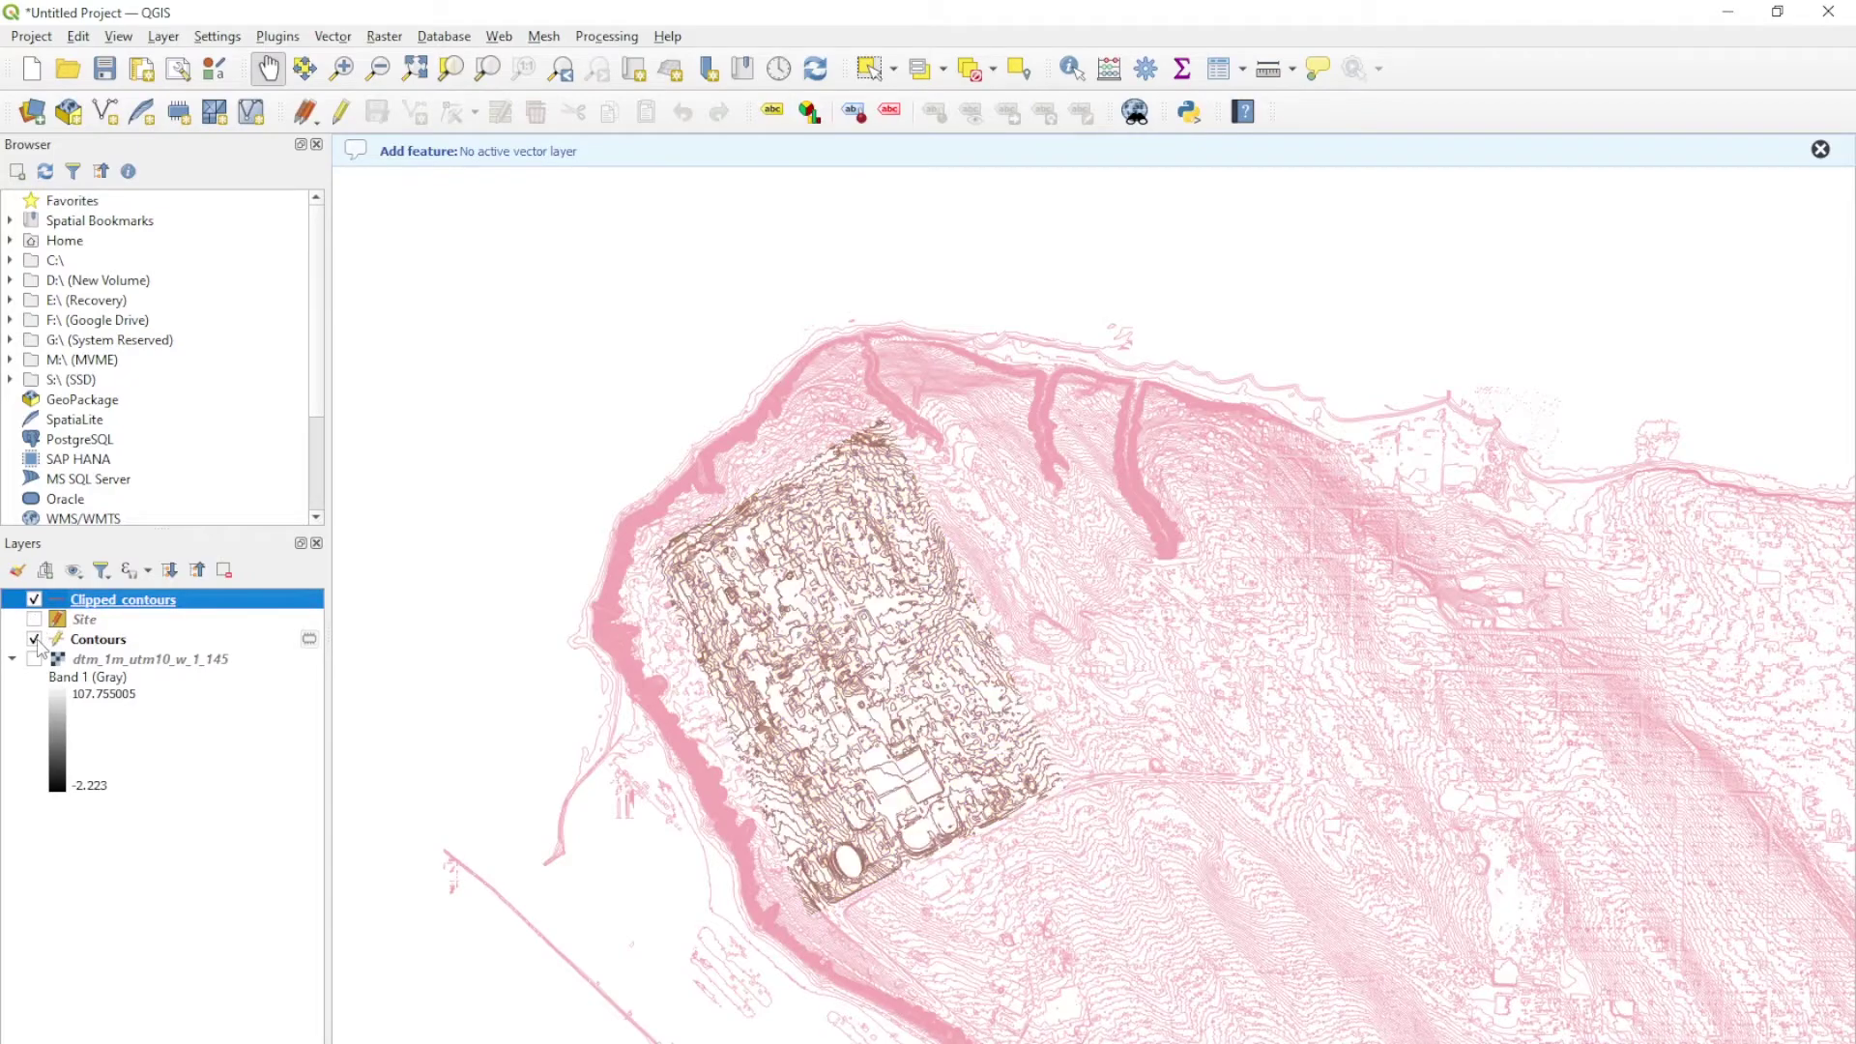
{"action": "left_click", "coordinate": [34, 639]}
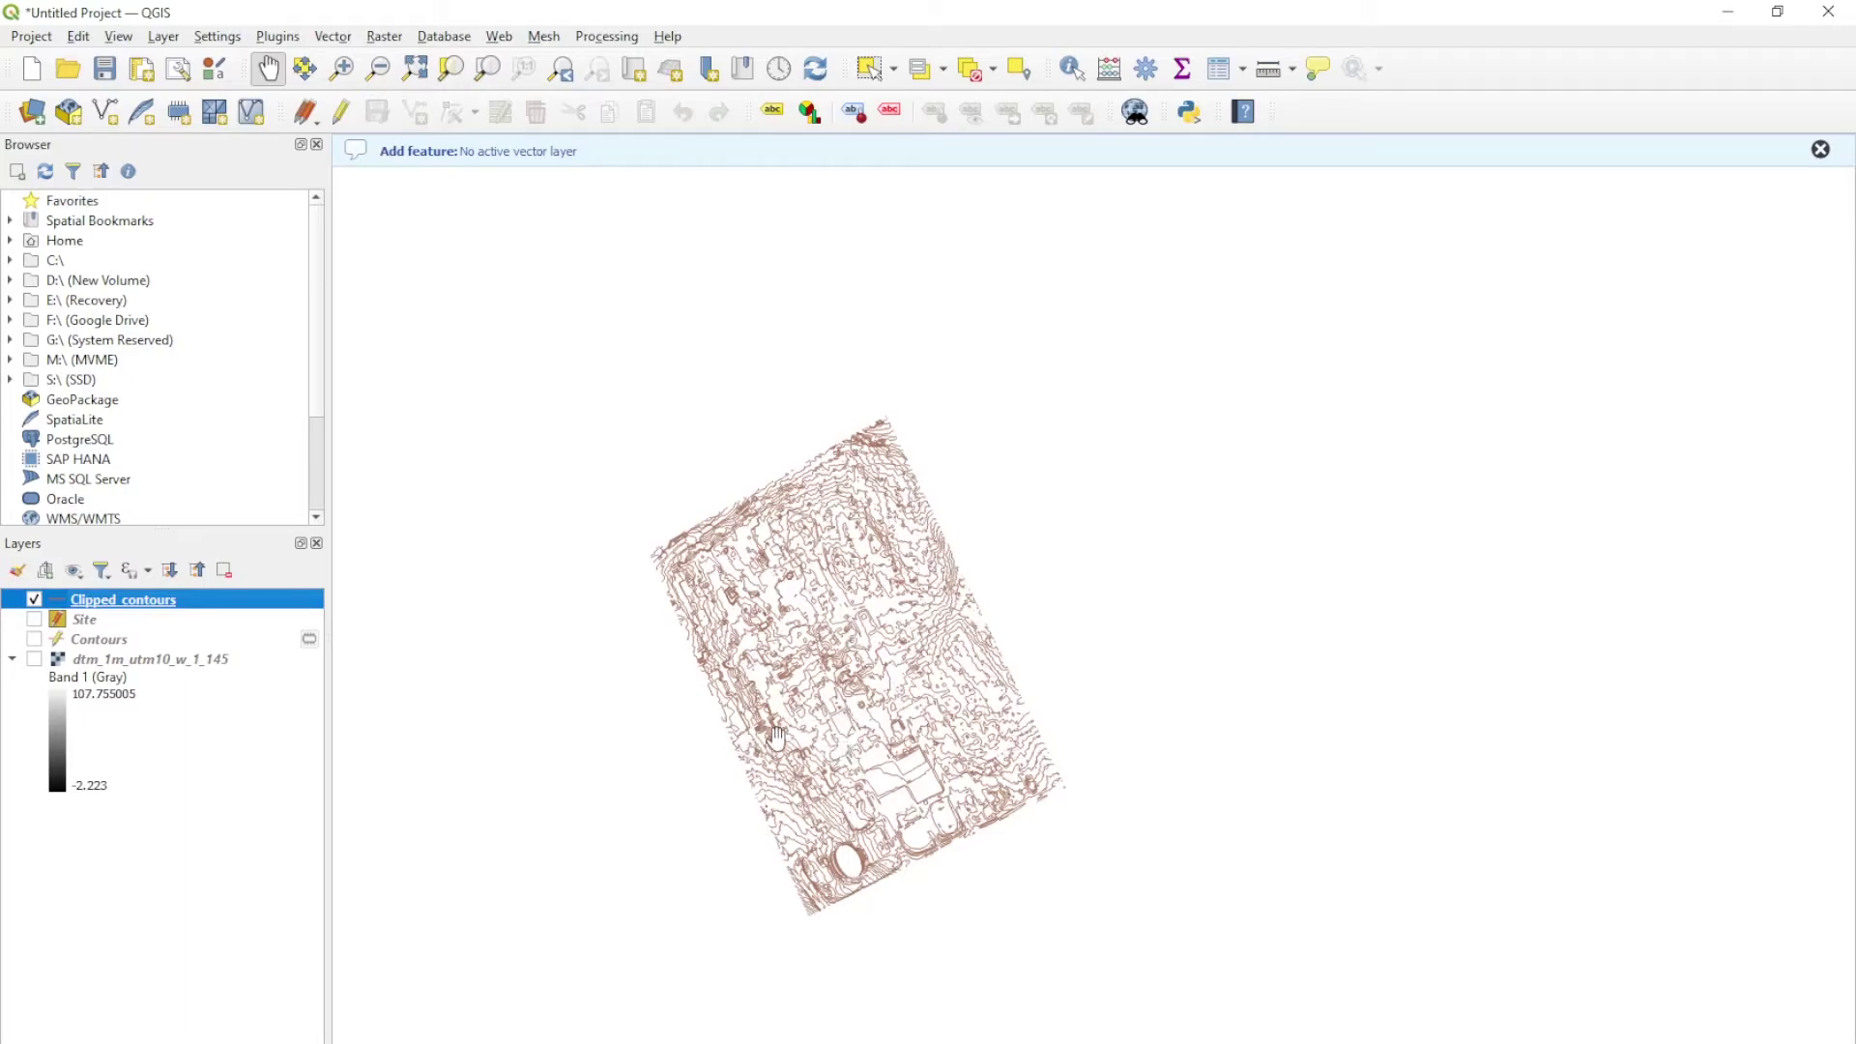
{"action": "scroll", "coordinate": [816, 743], "scroll_direction": "up", "scroll_amount": 2}
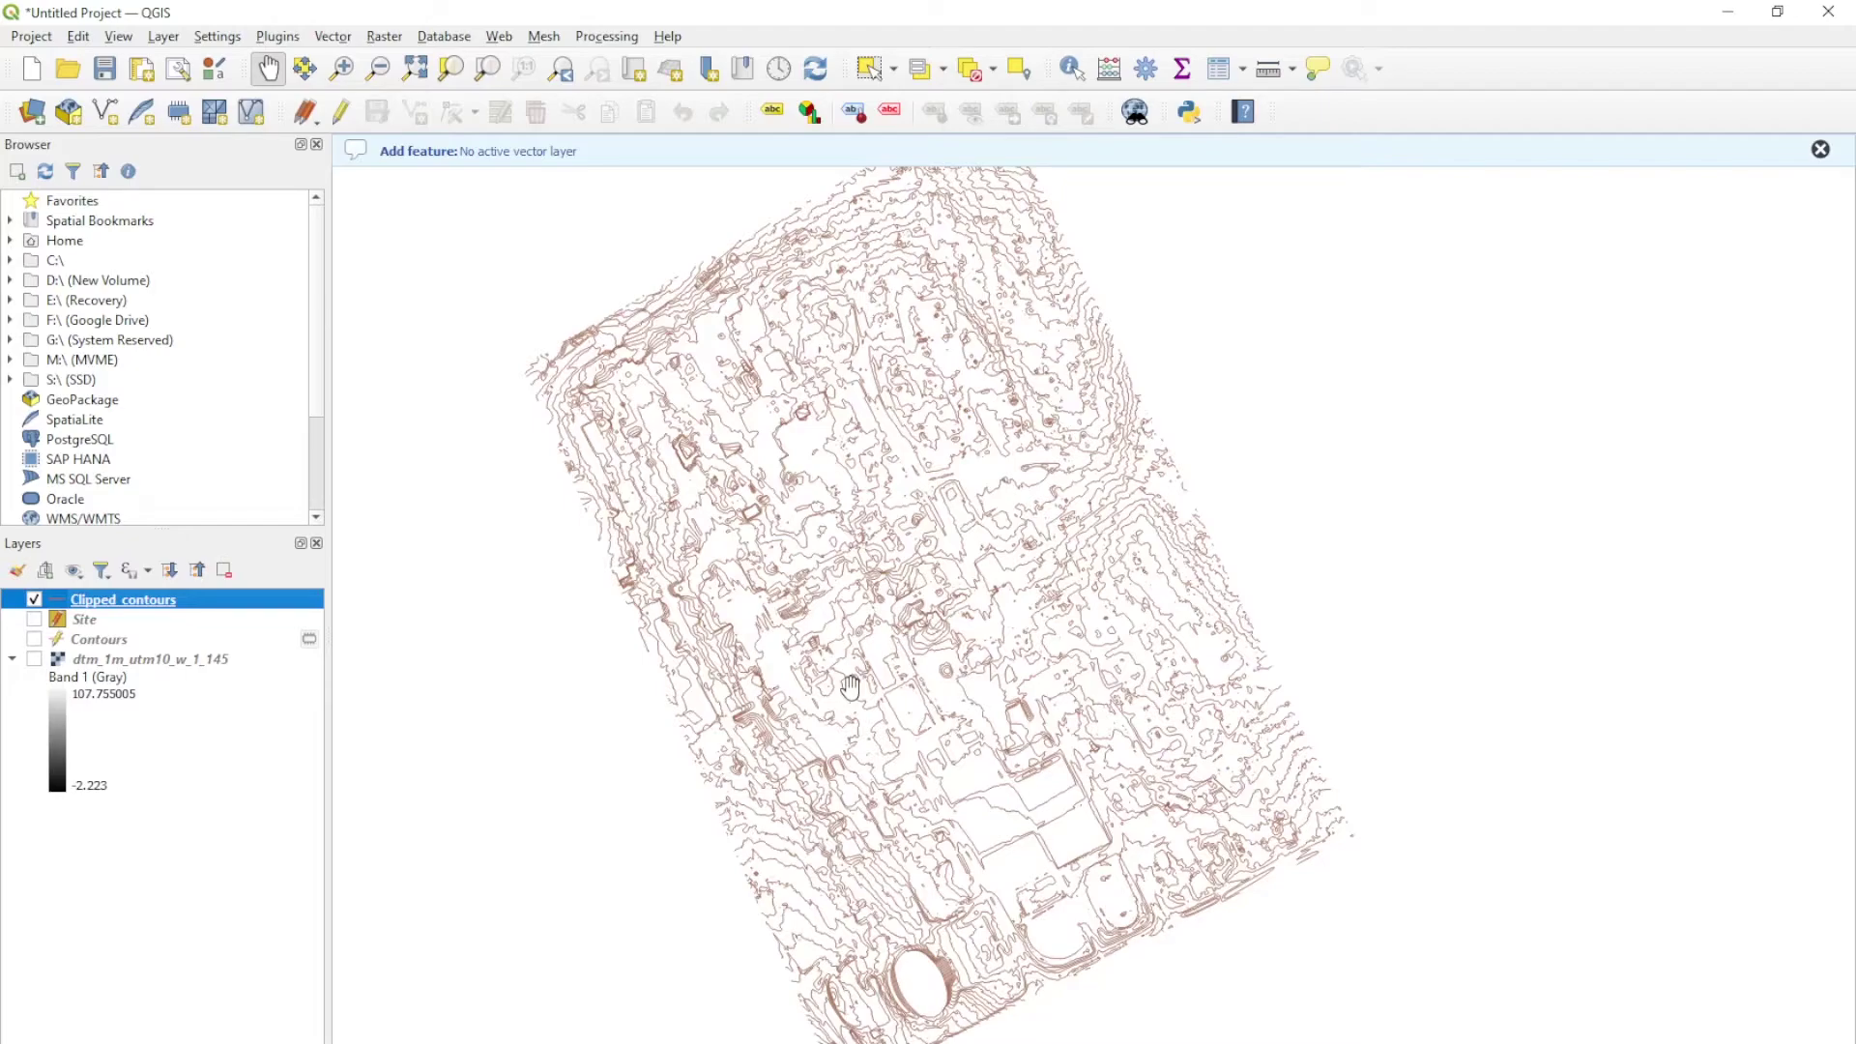
{"action": "left_click_drag", "start_coordinate": [945, 615], "coordinate": [945, 629]}
{"action": "left_click_drag", "start_coordinate": [528, 459], "coordinate": [603, 488]}
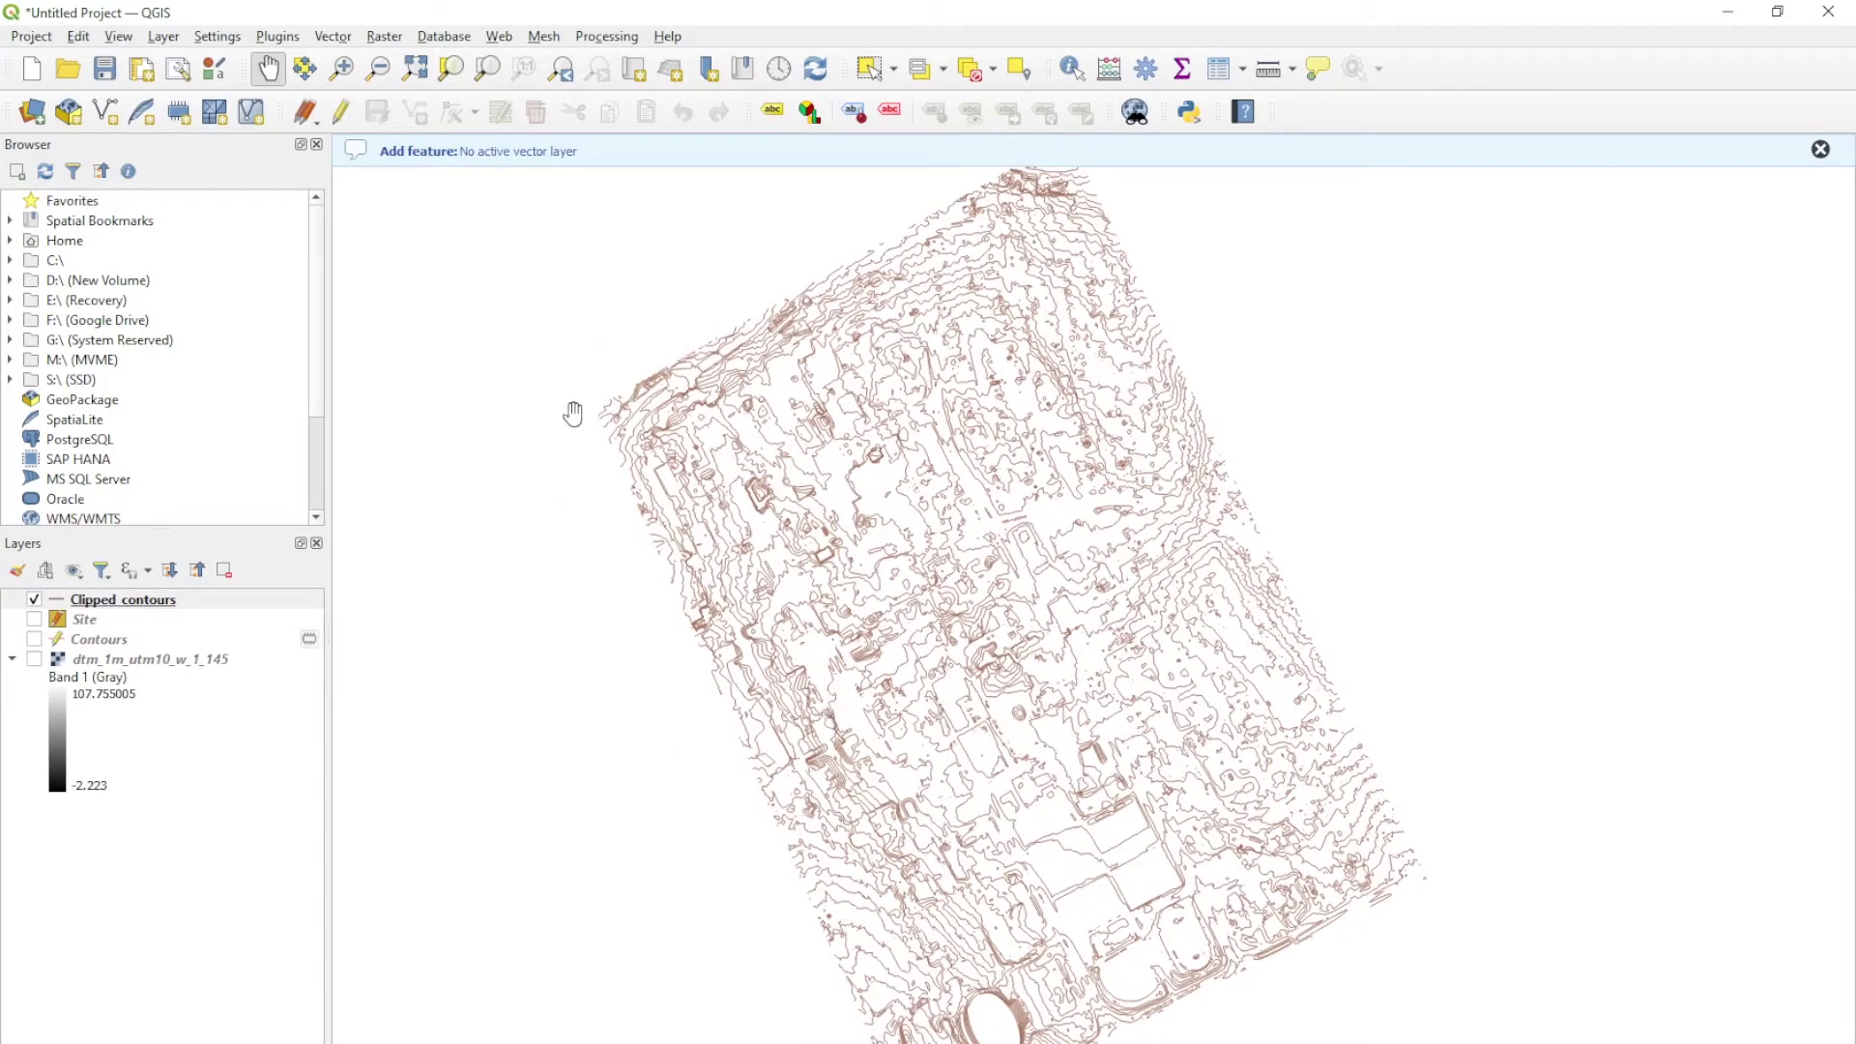
Export the project to DXF as Contour_clipped.dxf on the Desktop.
{"action": "left_click", "coordinate": [39, 37]}
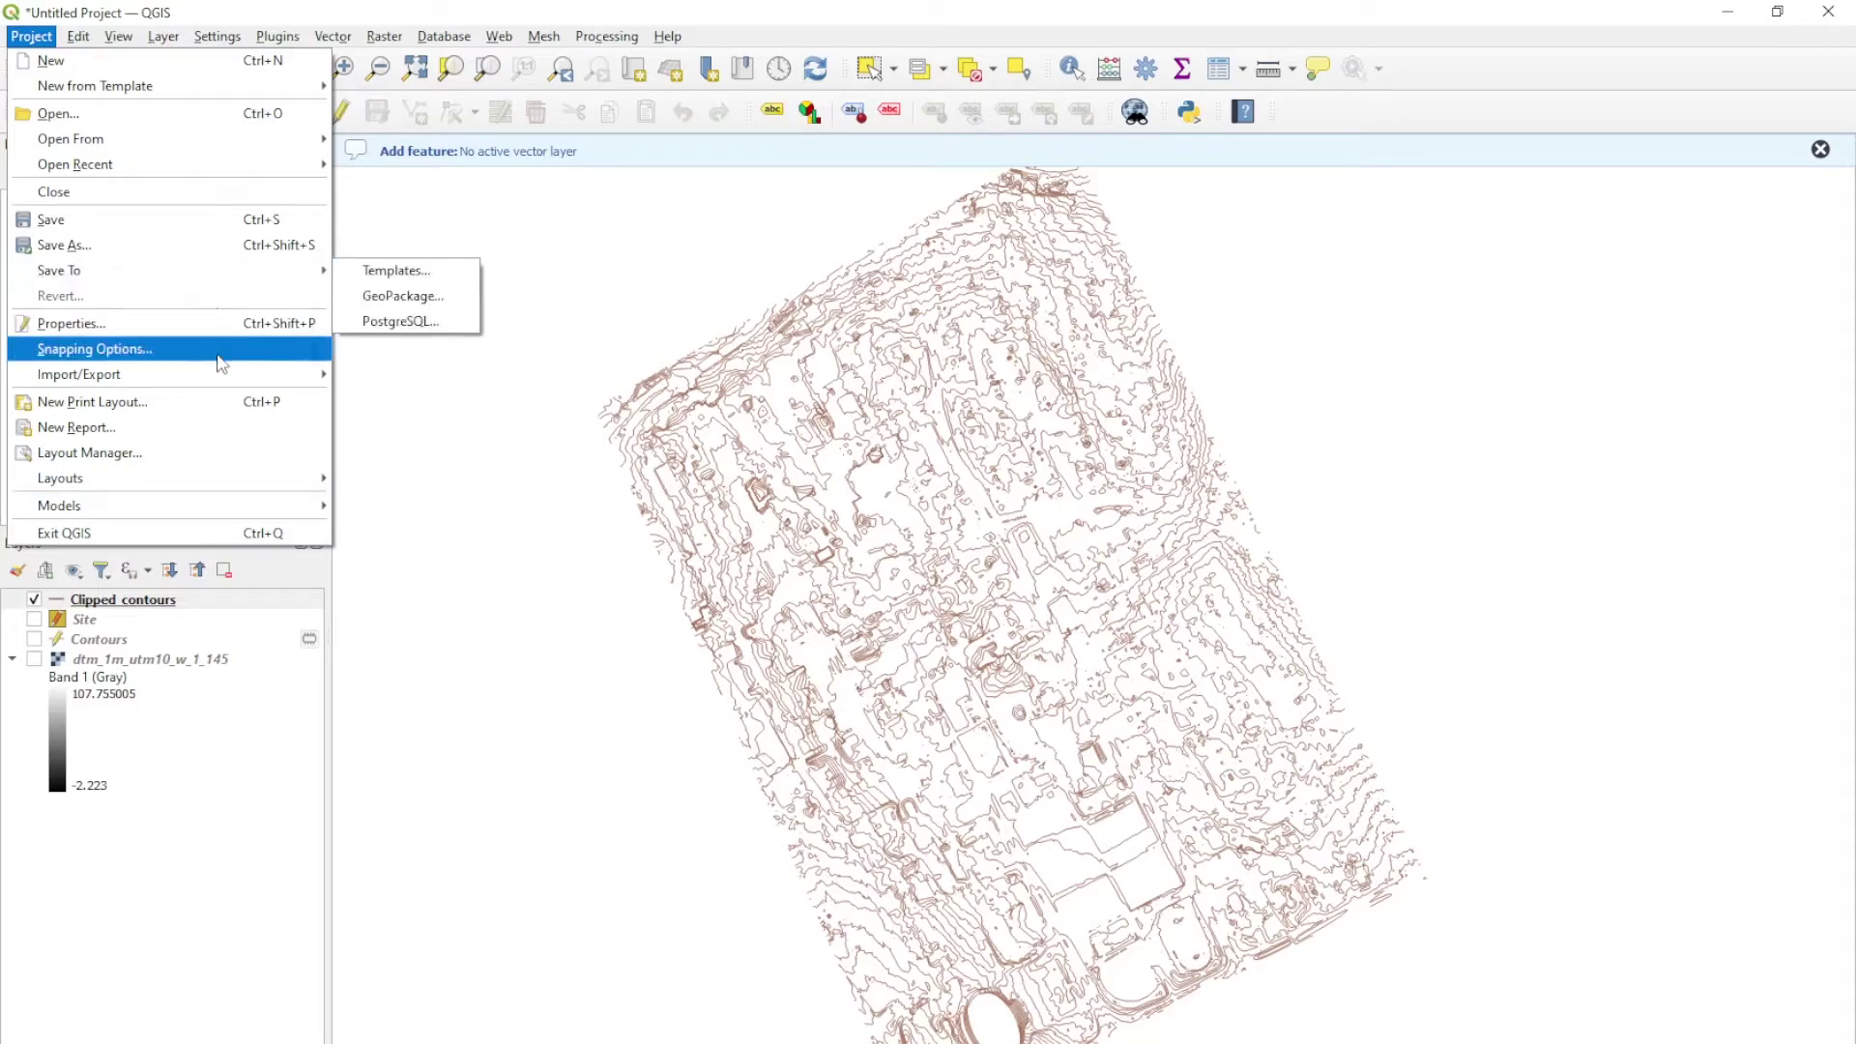
{"action": "mouse_move", "coordinate": [220, 374]}
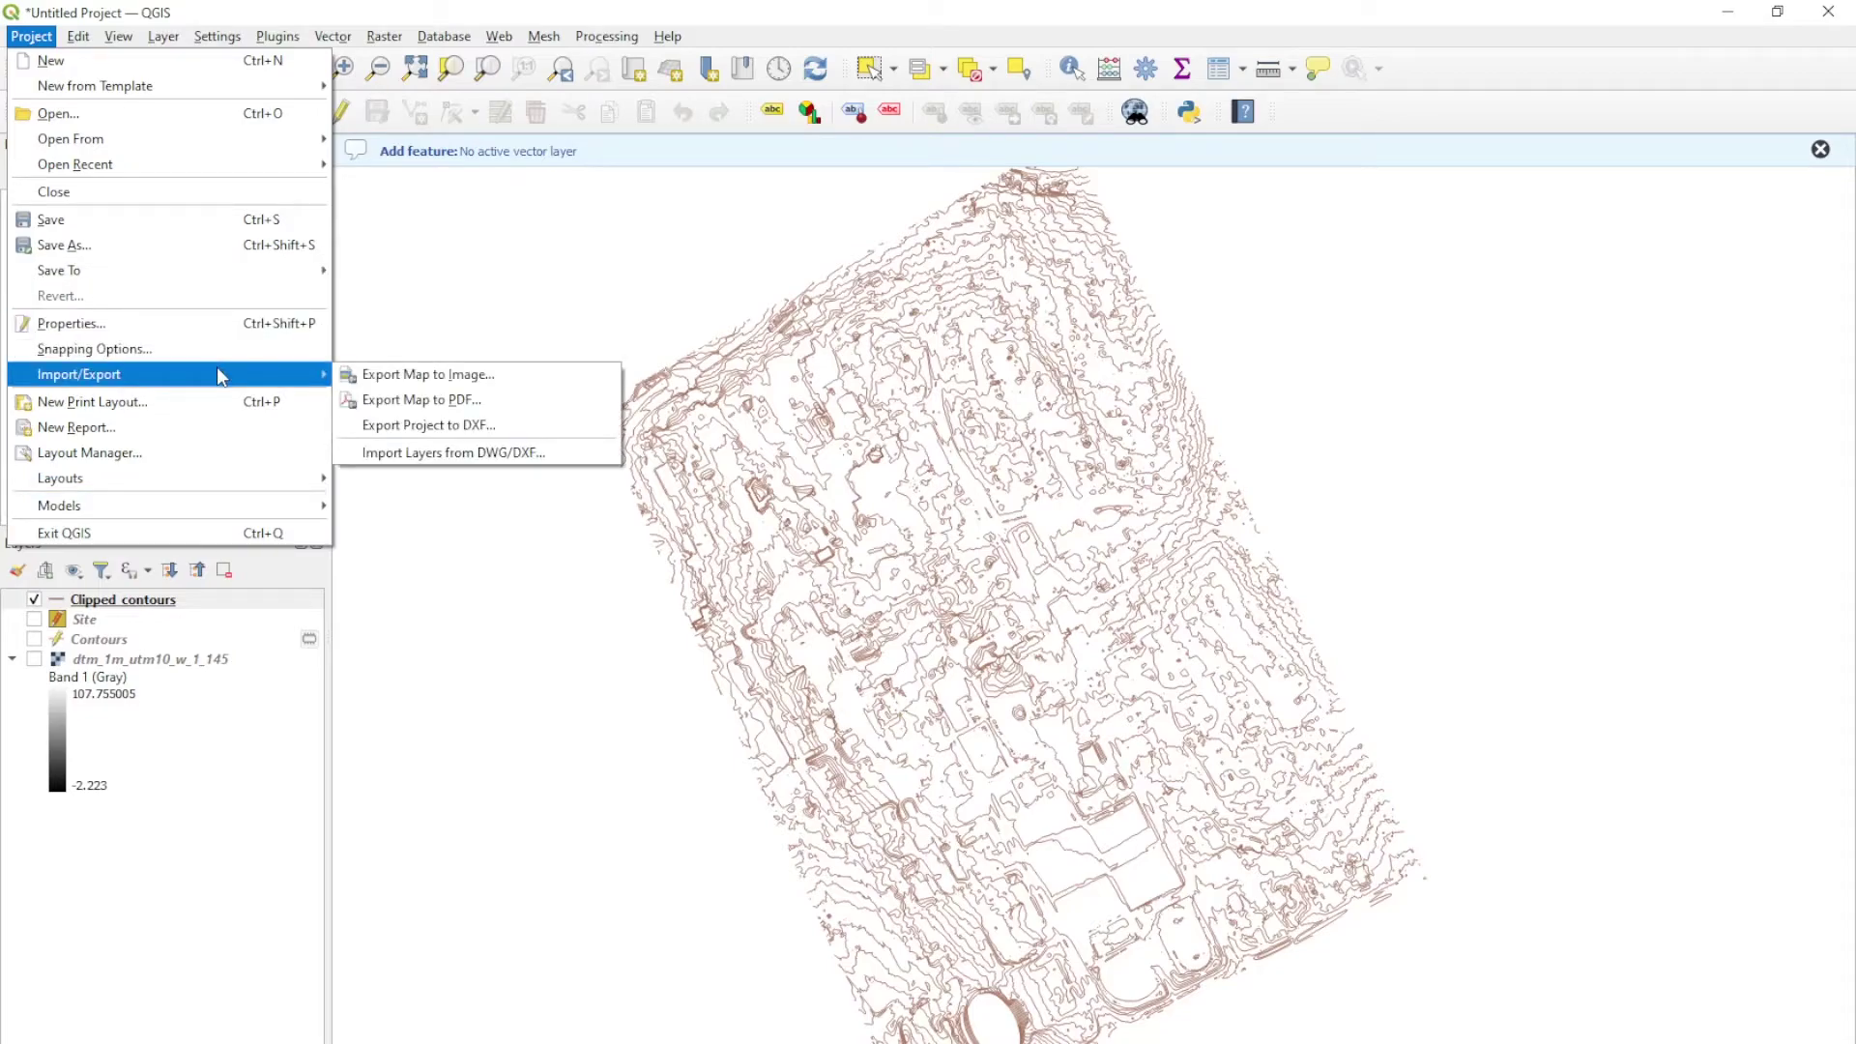
{"action": "left_click", "coordinate": [504, 427]}
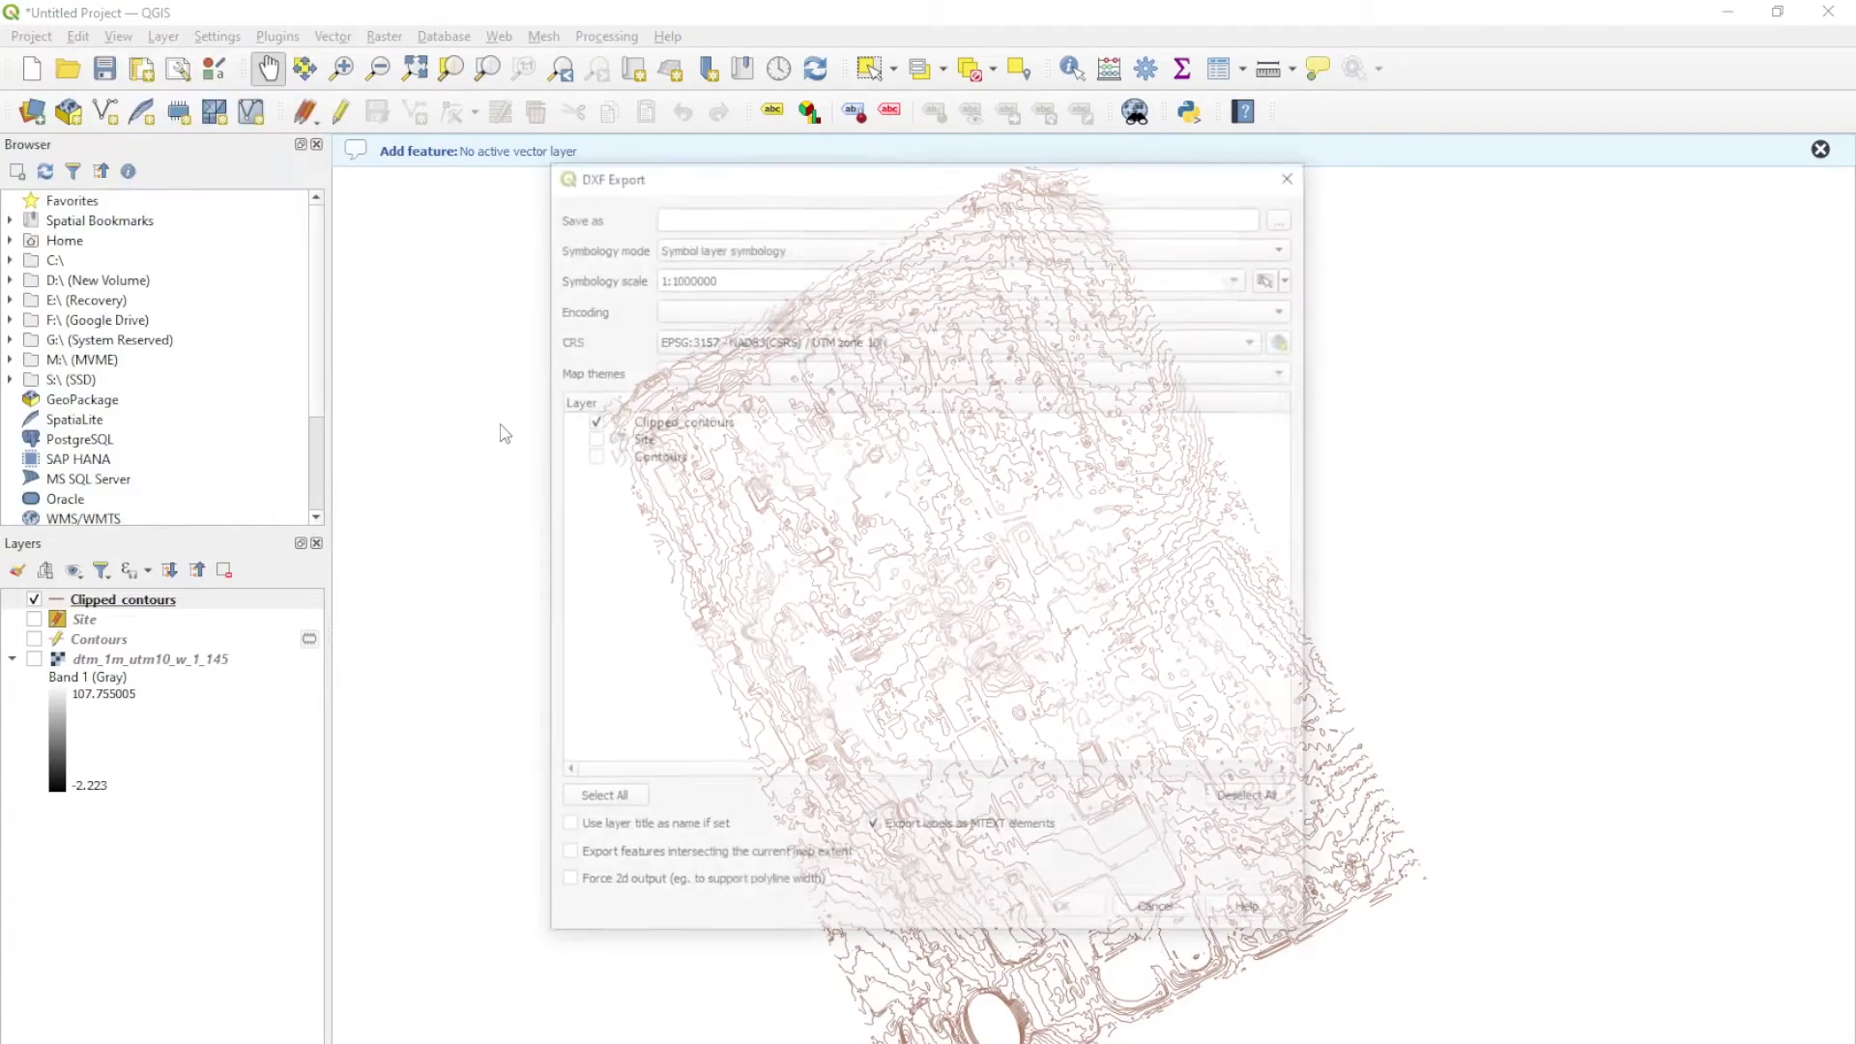
{"action": "left_click", "coordinate": [761, 216]}
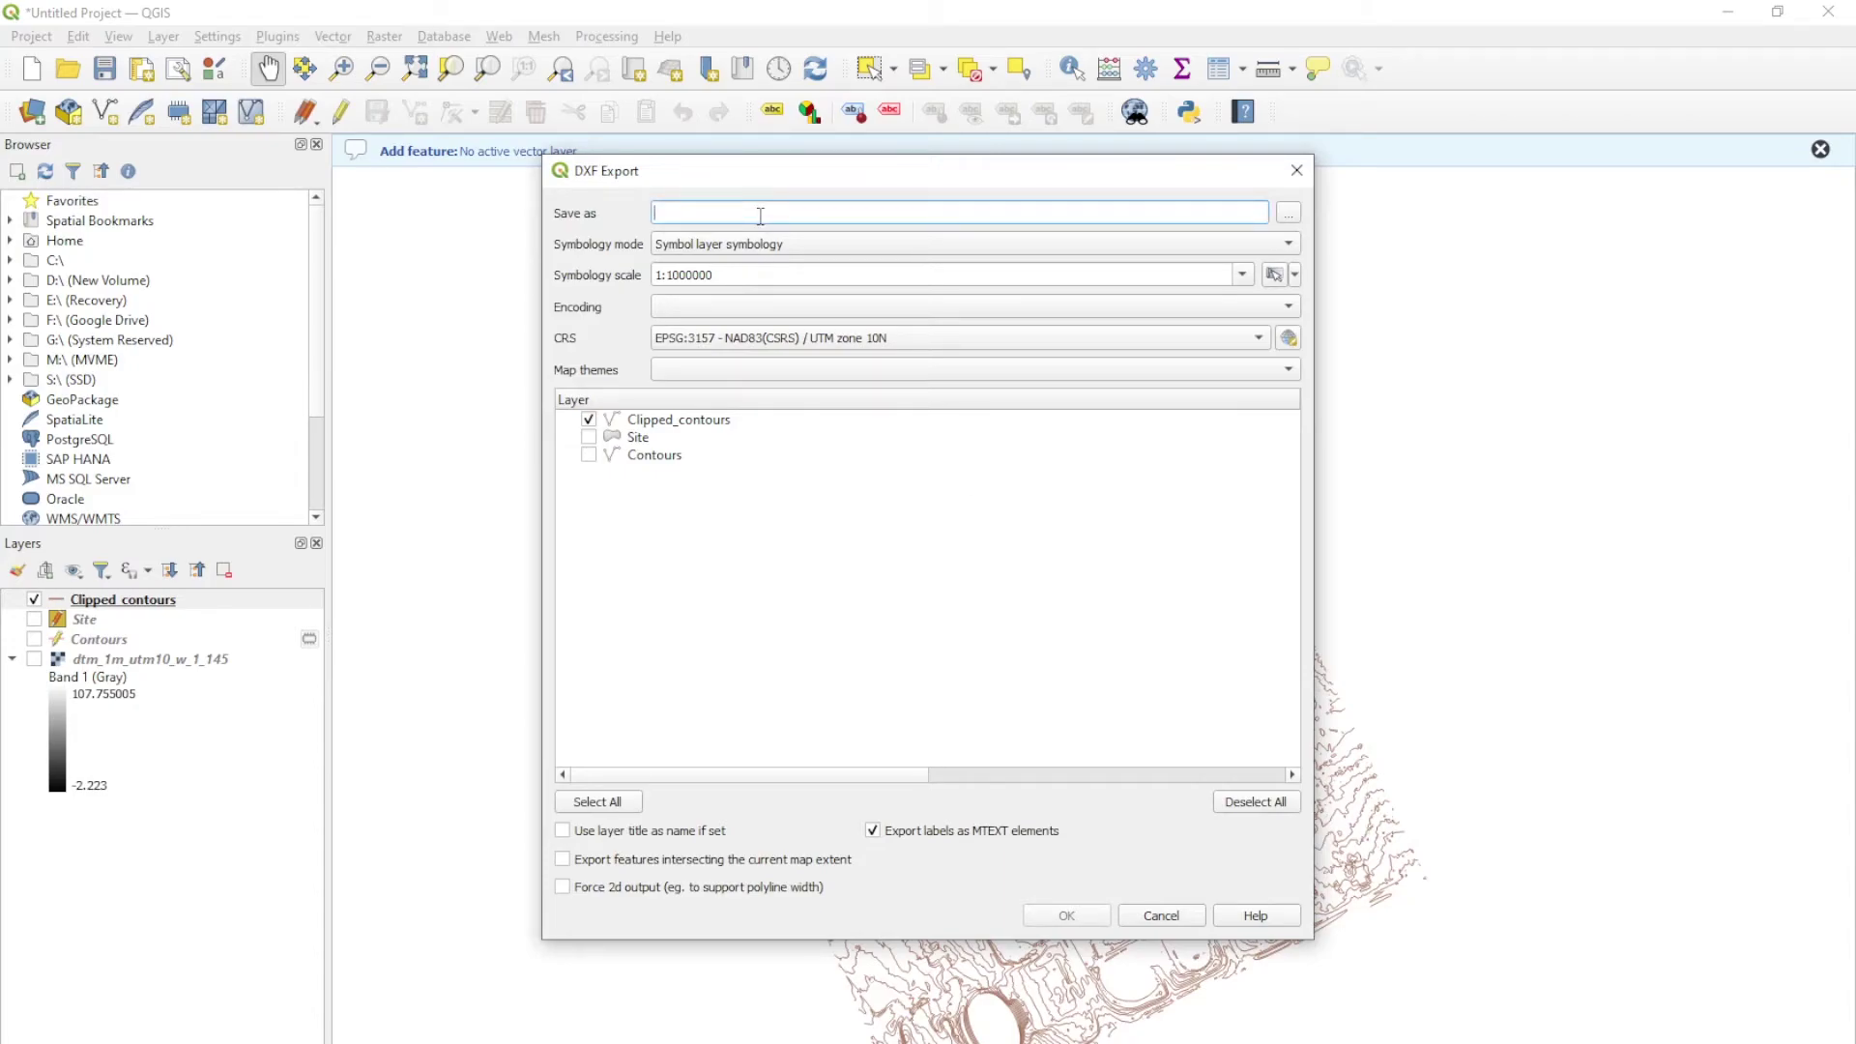
{"action": "type", "text": "Contour_clipped"}
{"action": "left_click", "coordinate": [1289, 214]}
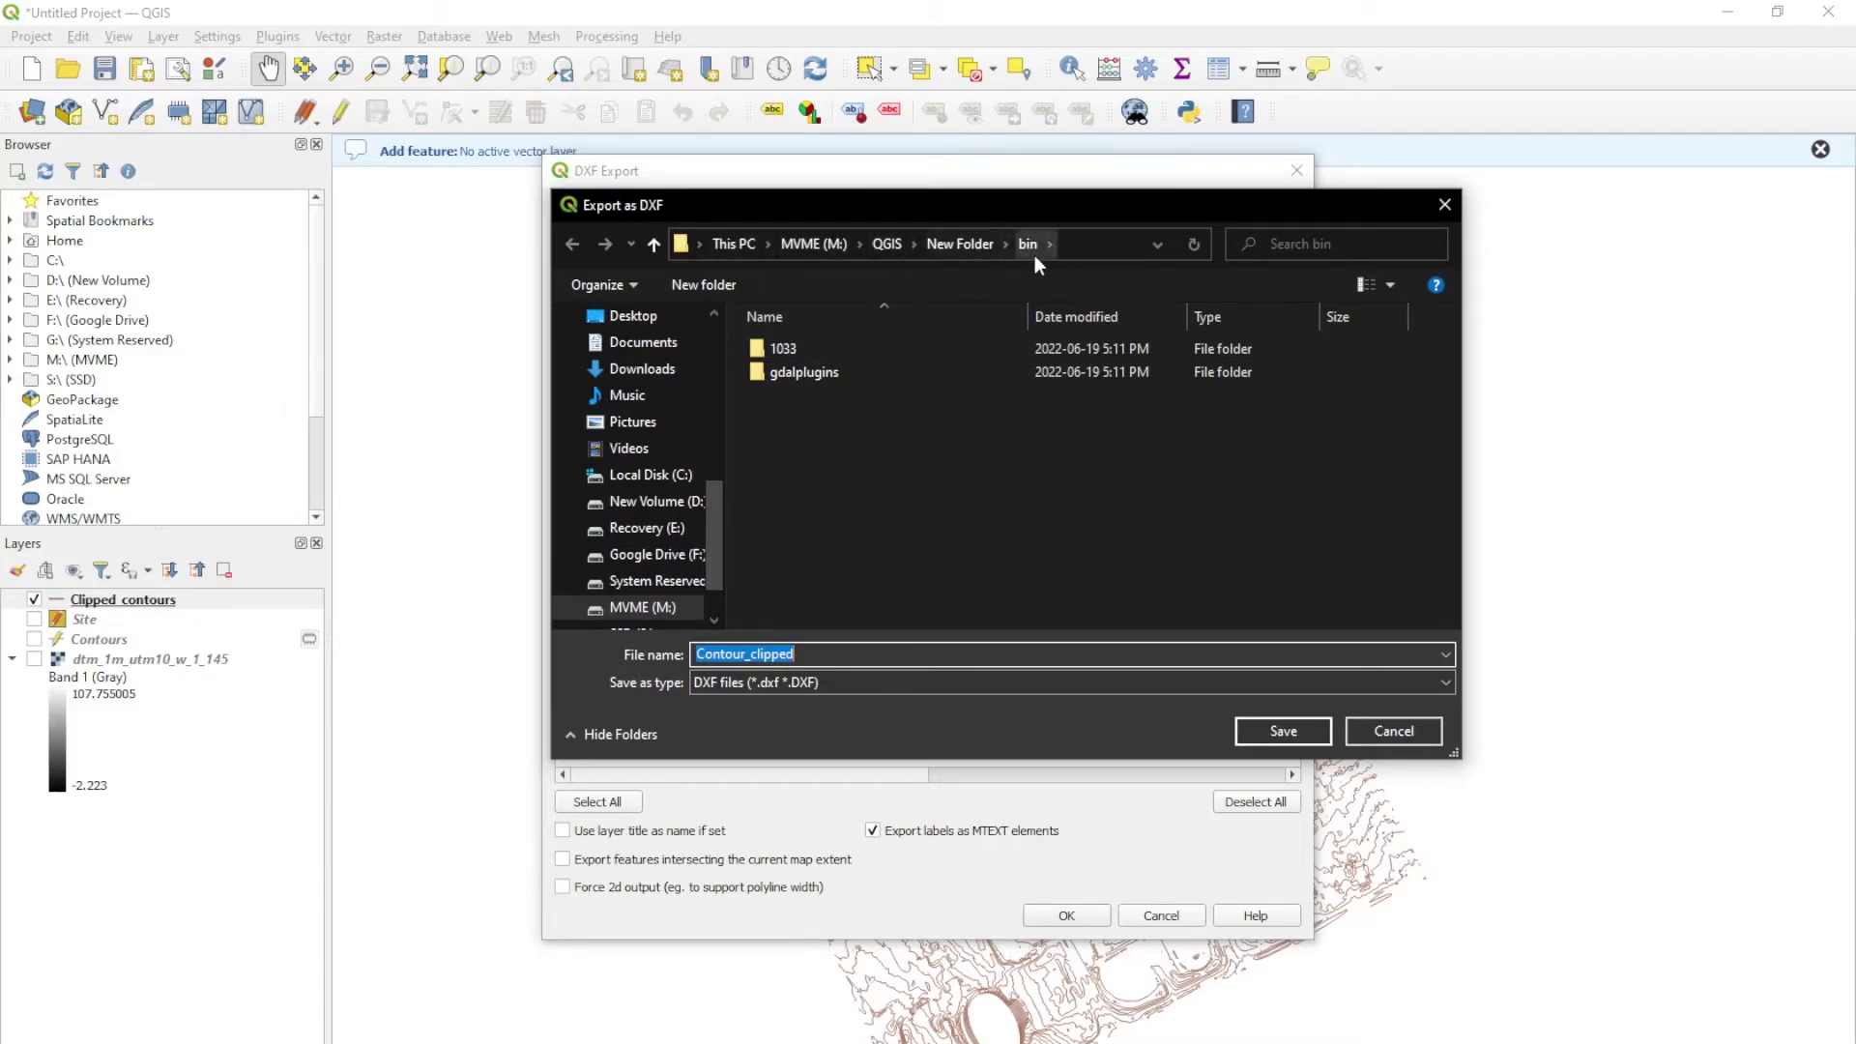
{"action": "left_click", "coordinate": [628, 316]}
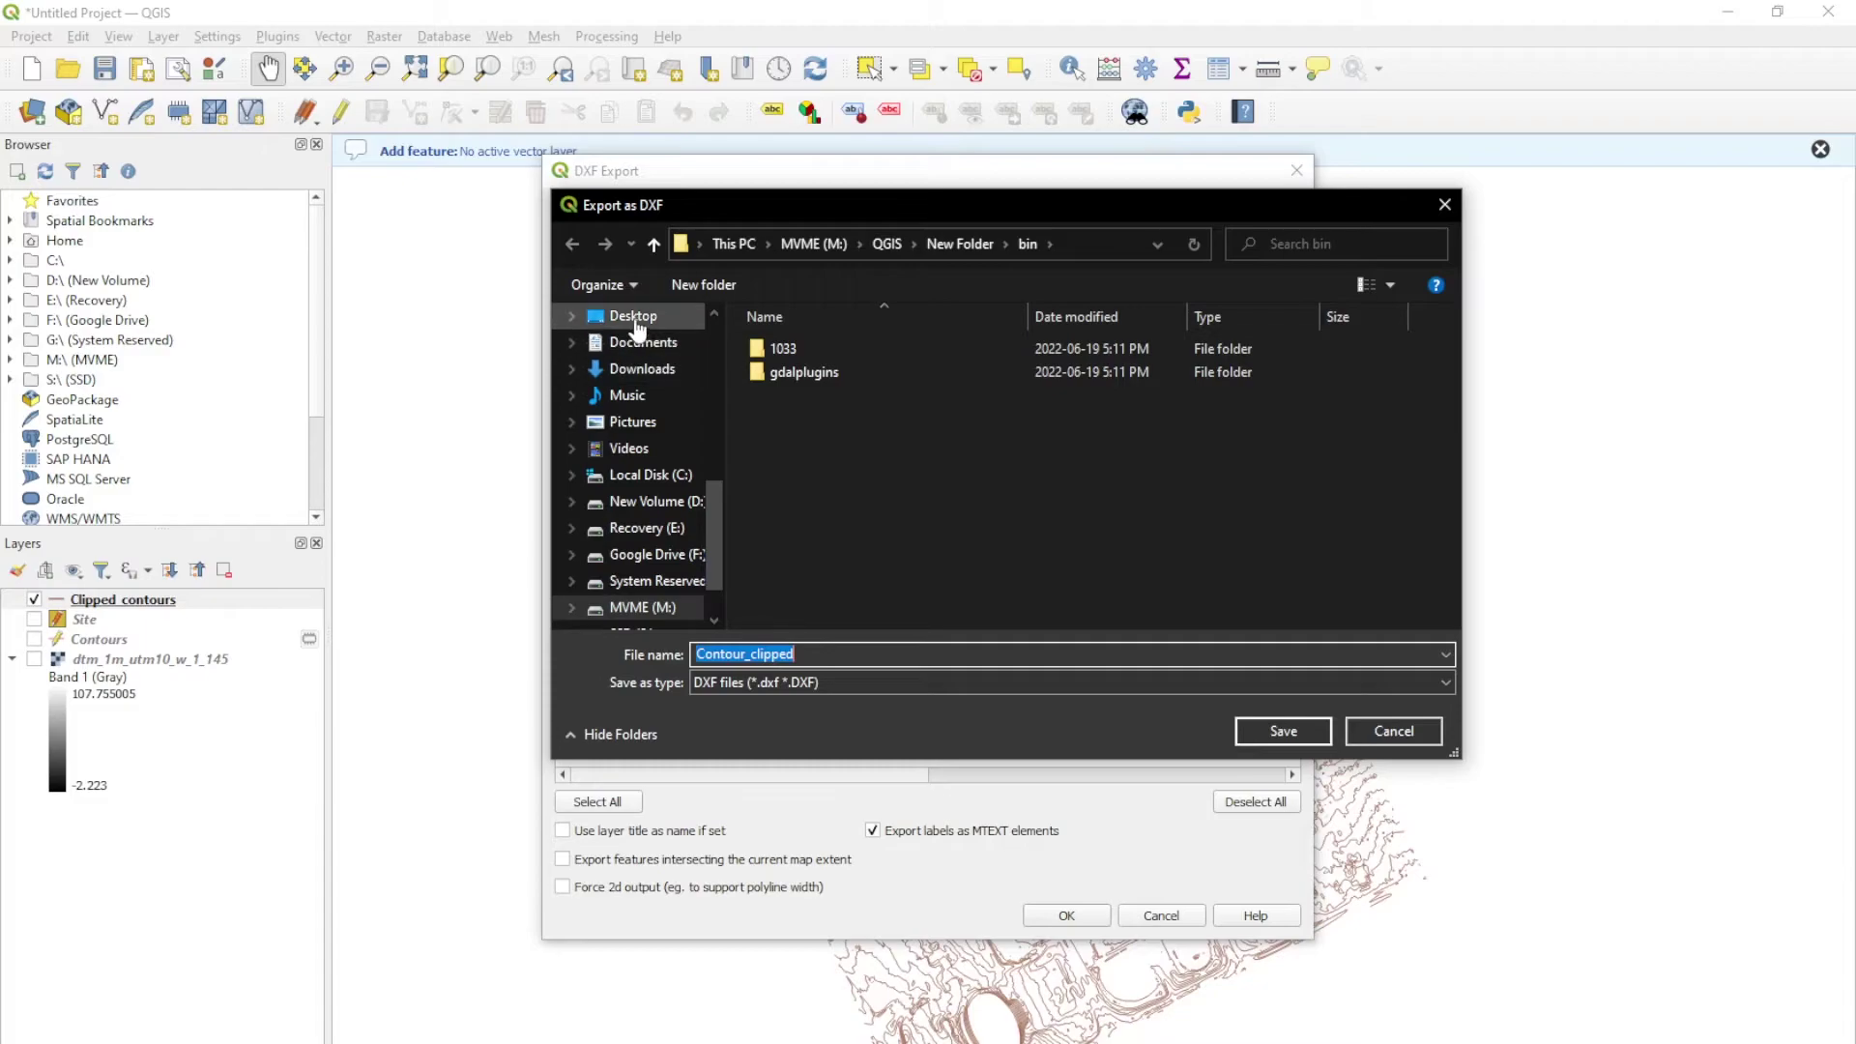
{"action": "left_click", "coordinate": [1283, 731]}
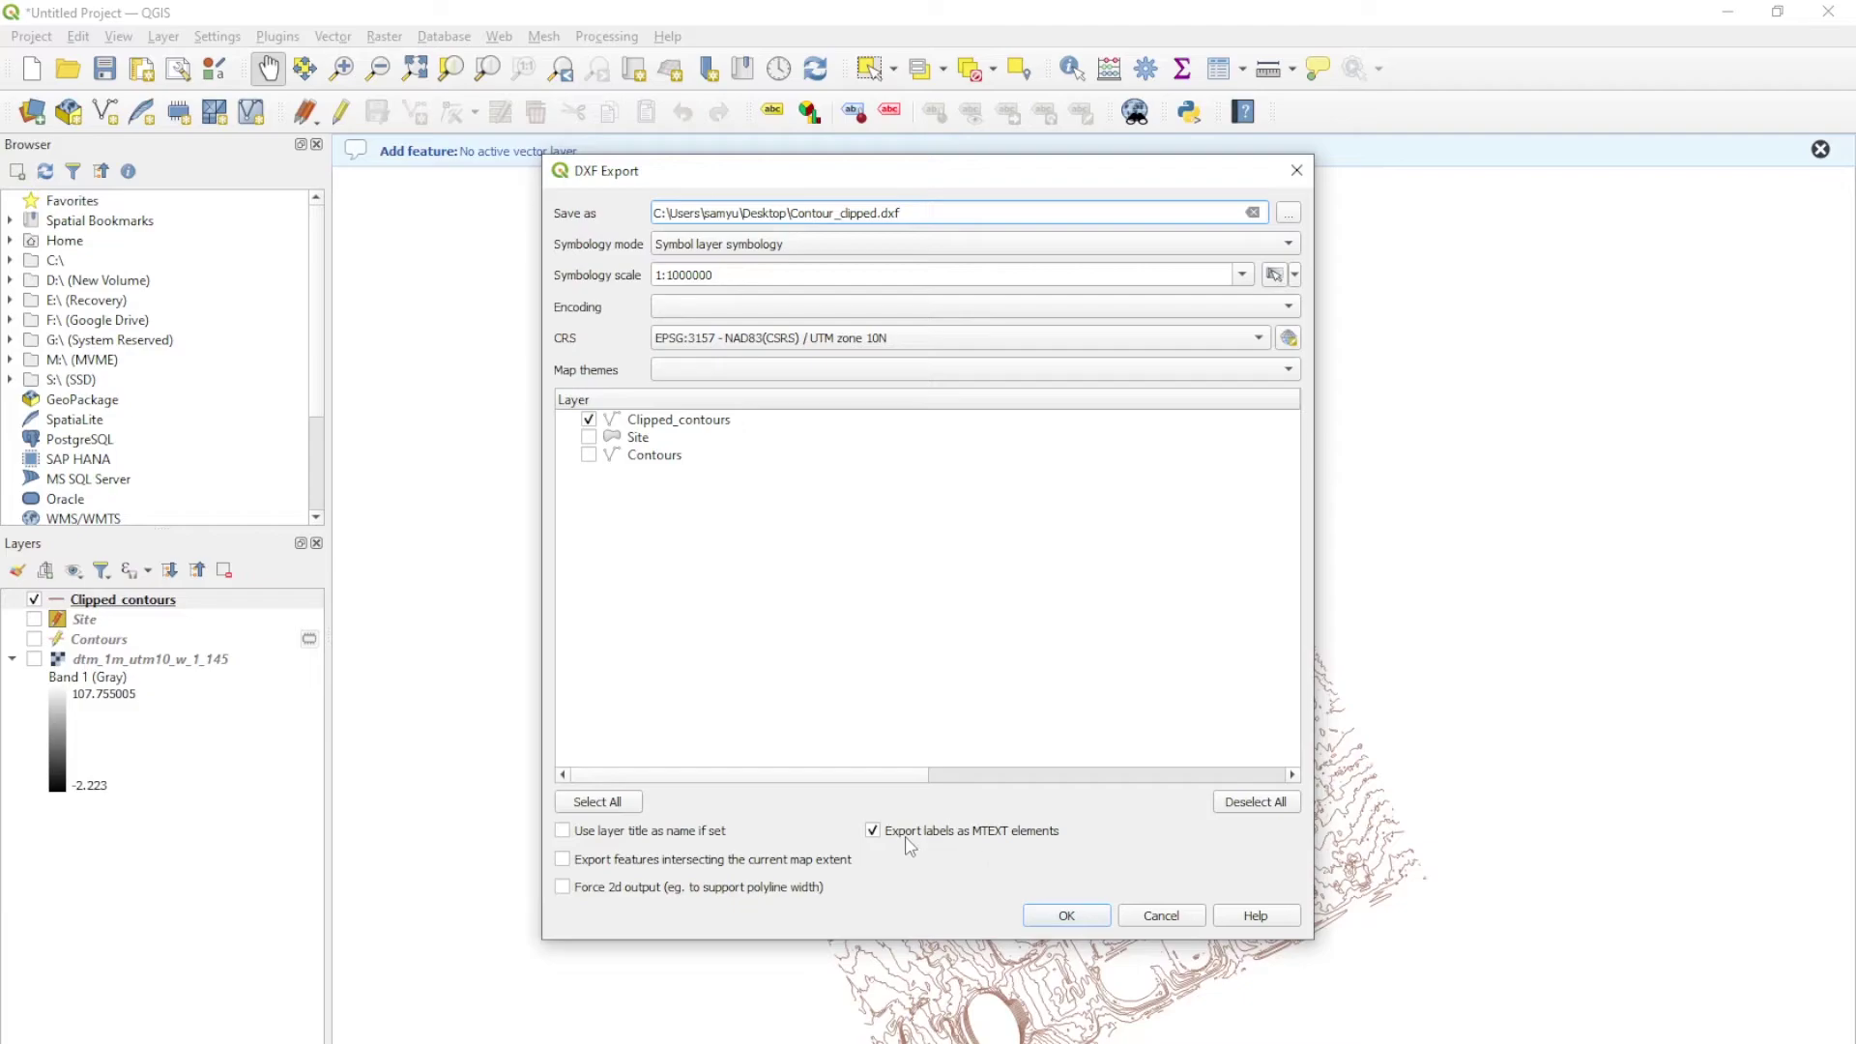
{"action": "left_click", "coordinate": [1075, 924]}
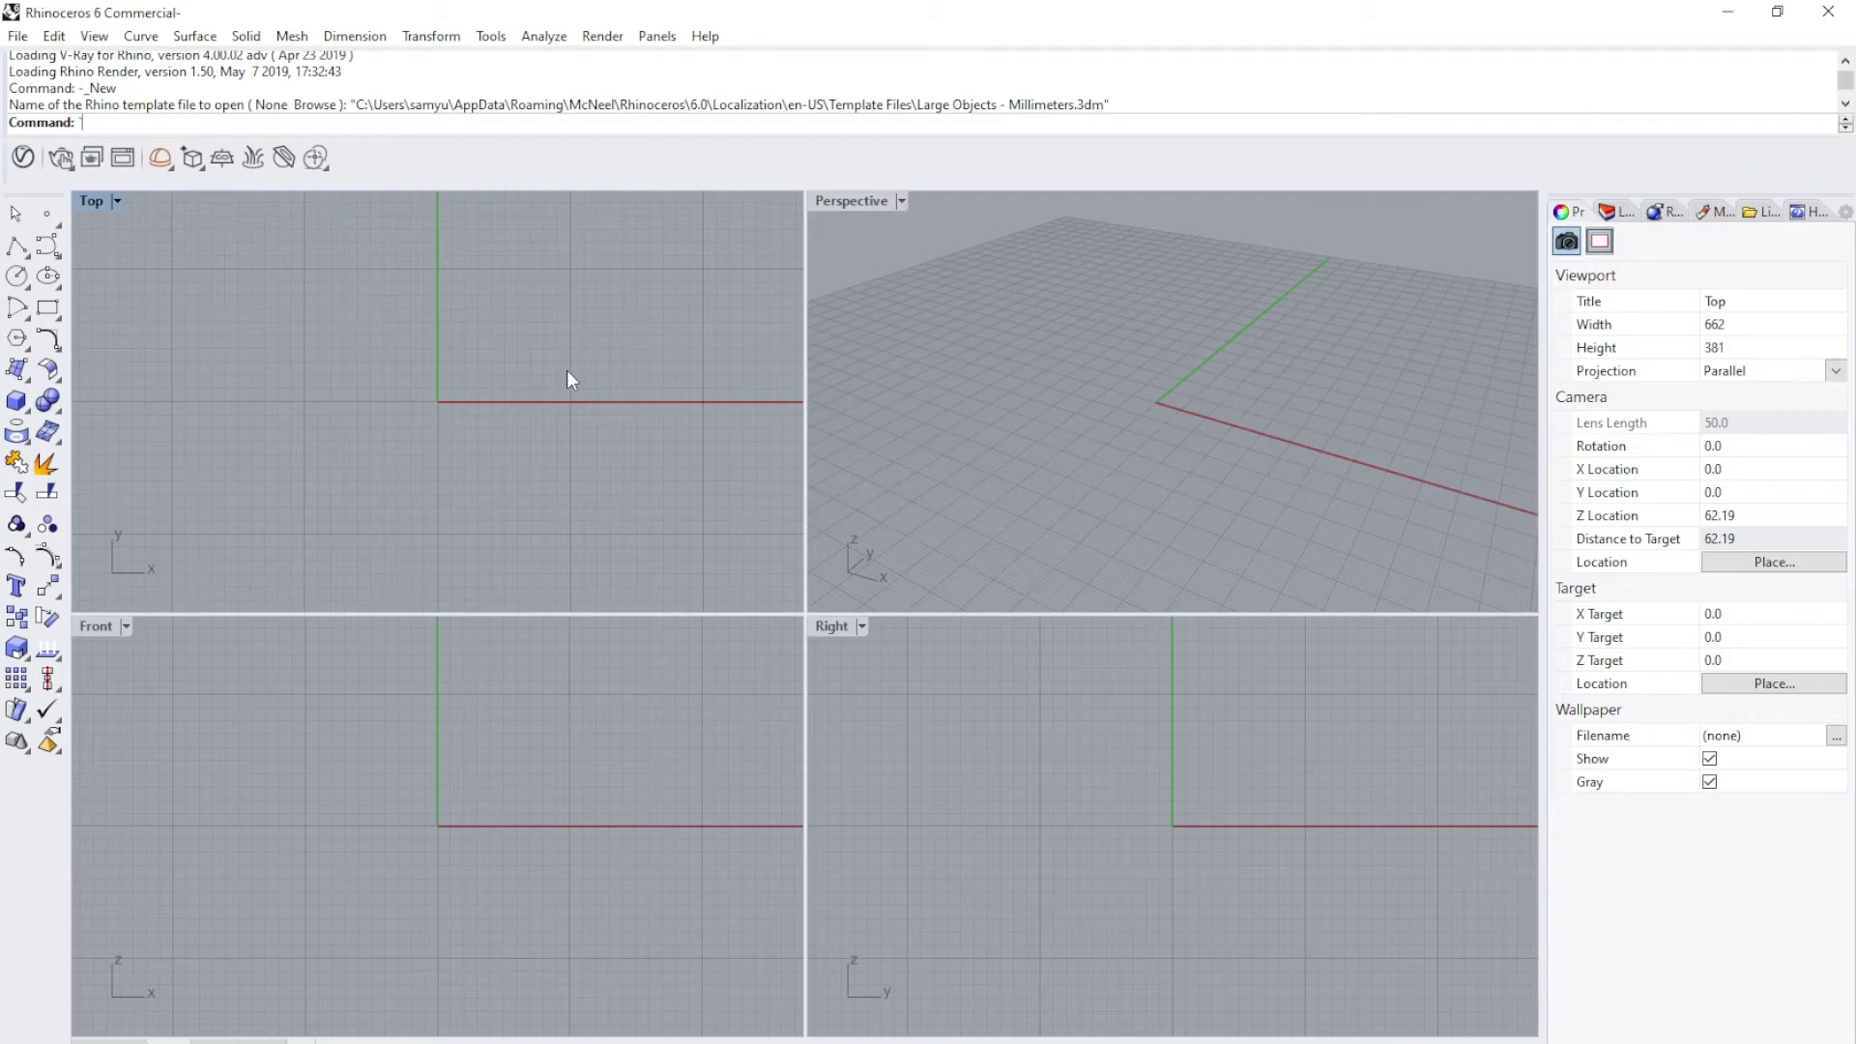
Open Contour_clipped.dxf from the Desktop in Rhino, keeping Meters as model units.
{"action": "left_click", "coordinate": [17, 36]}
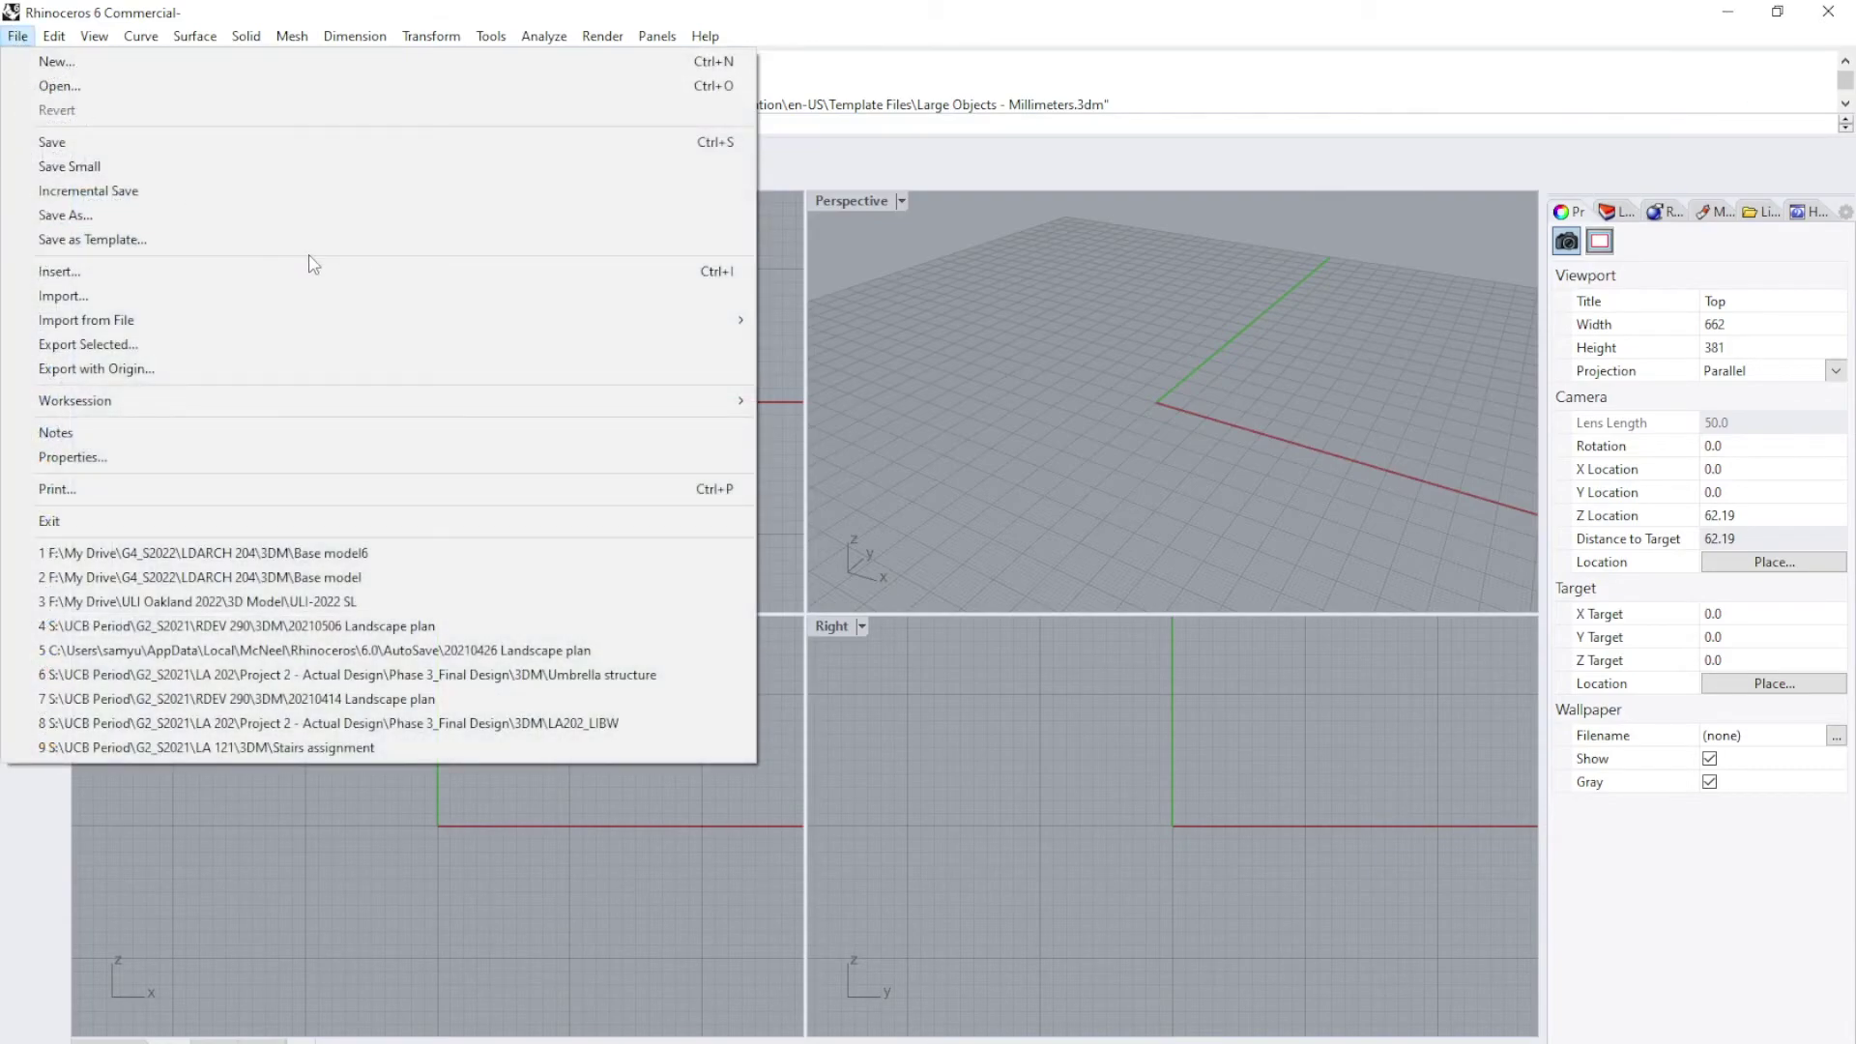
{"action": "left_click", "coordinate": [241, 86]}
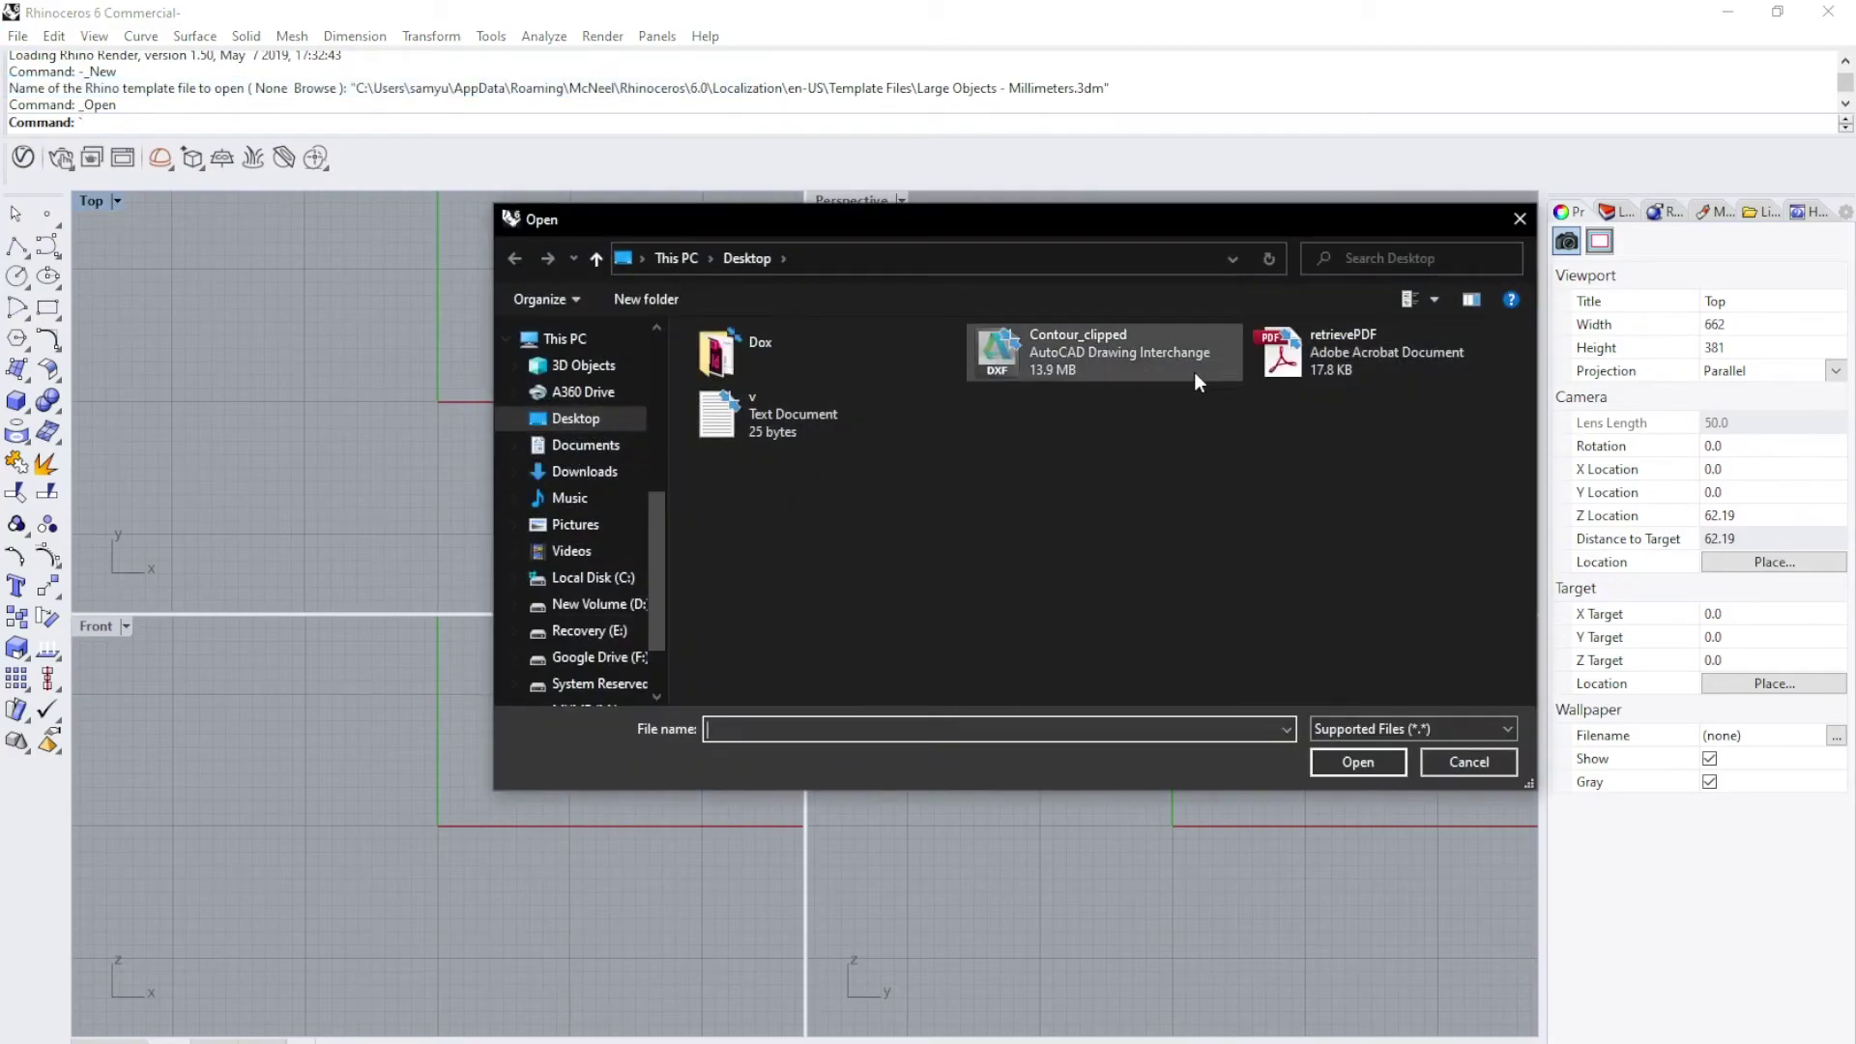
{"action": "double_click", "coordinate": [1138, 367]}
{"action": "left_click", "coordinate": [1052, 633]}
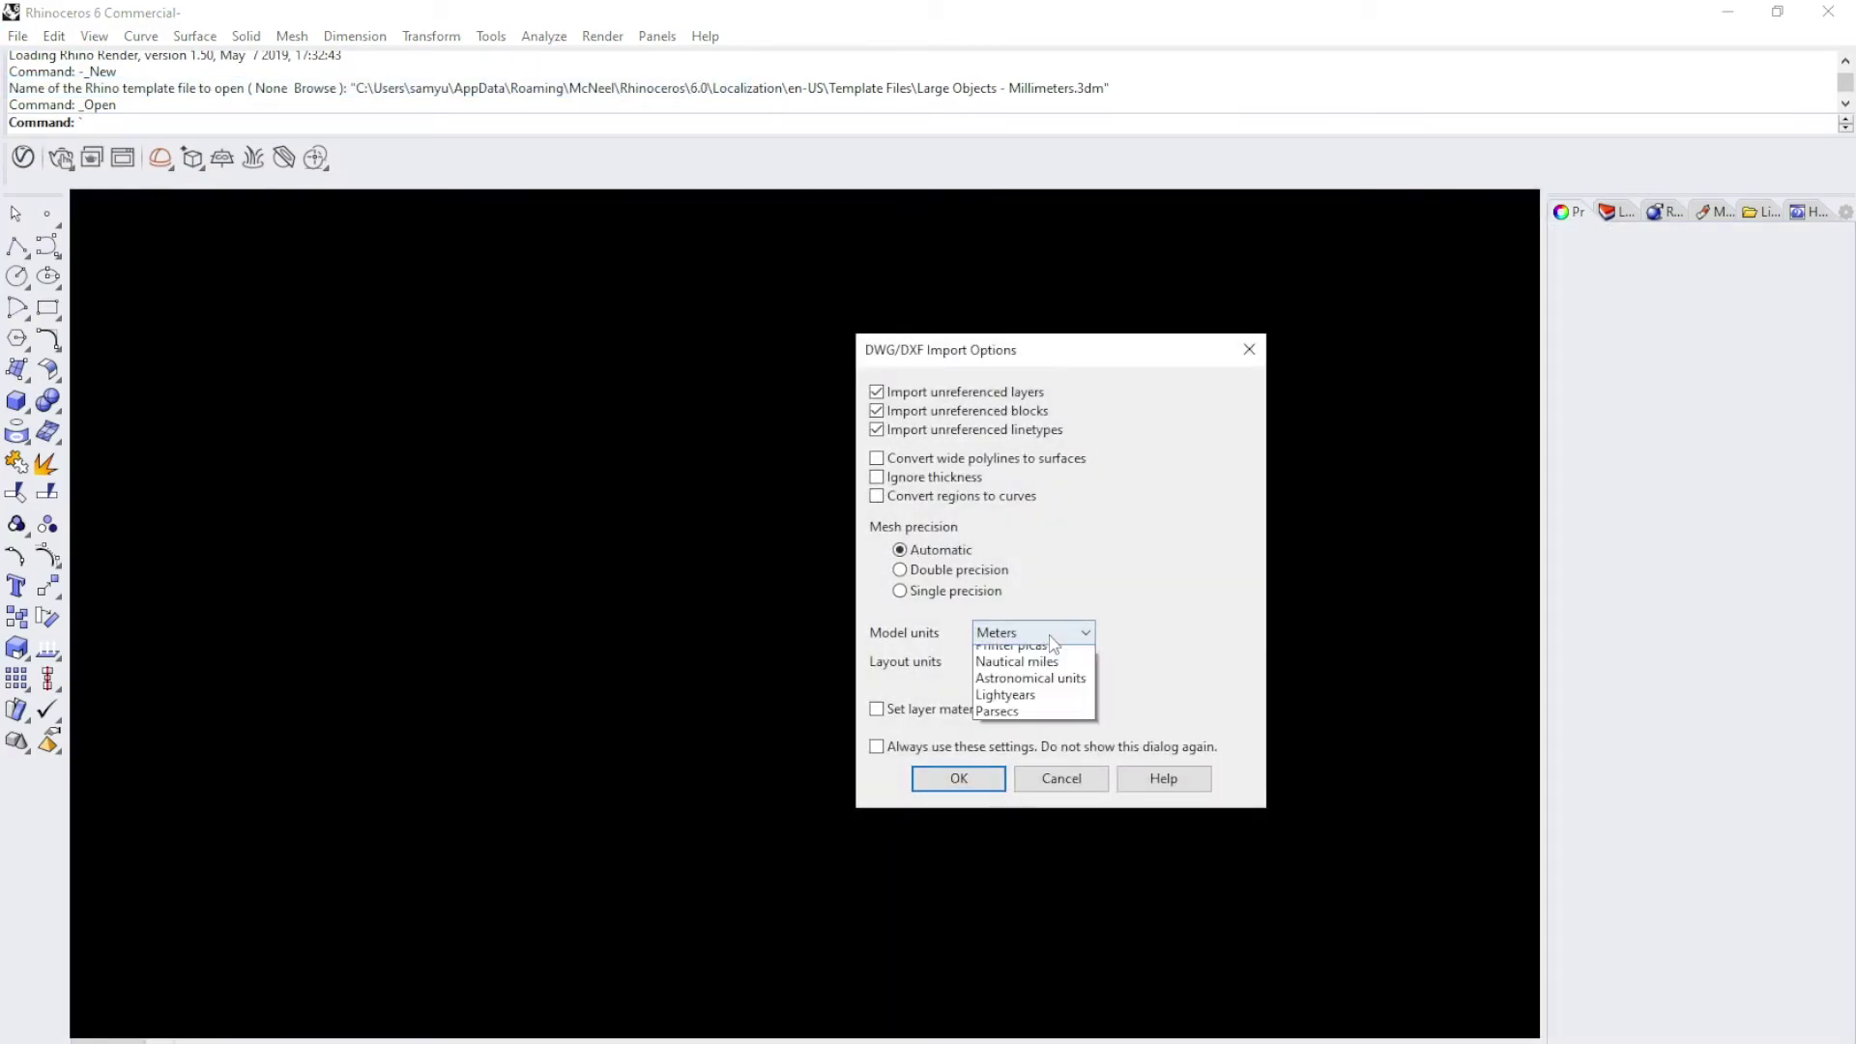
{"action": "left_click", "coordinate": [1052, 640]}
{"action": "left_click", "coordinate": [967, 779]}
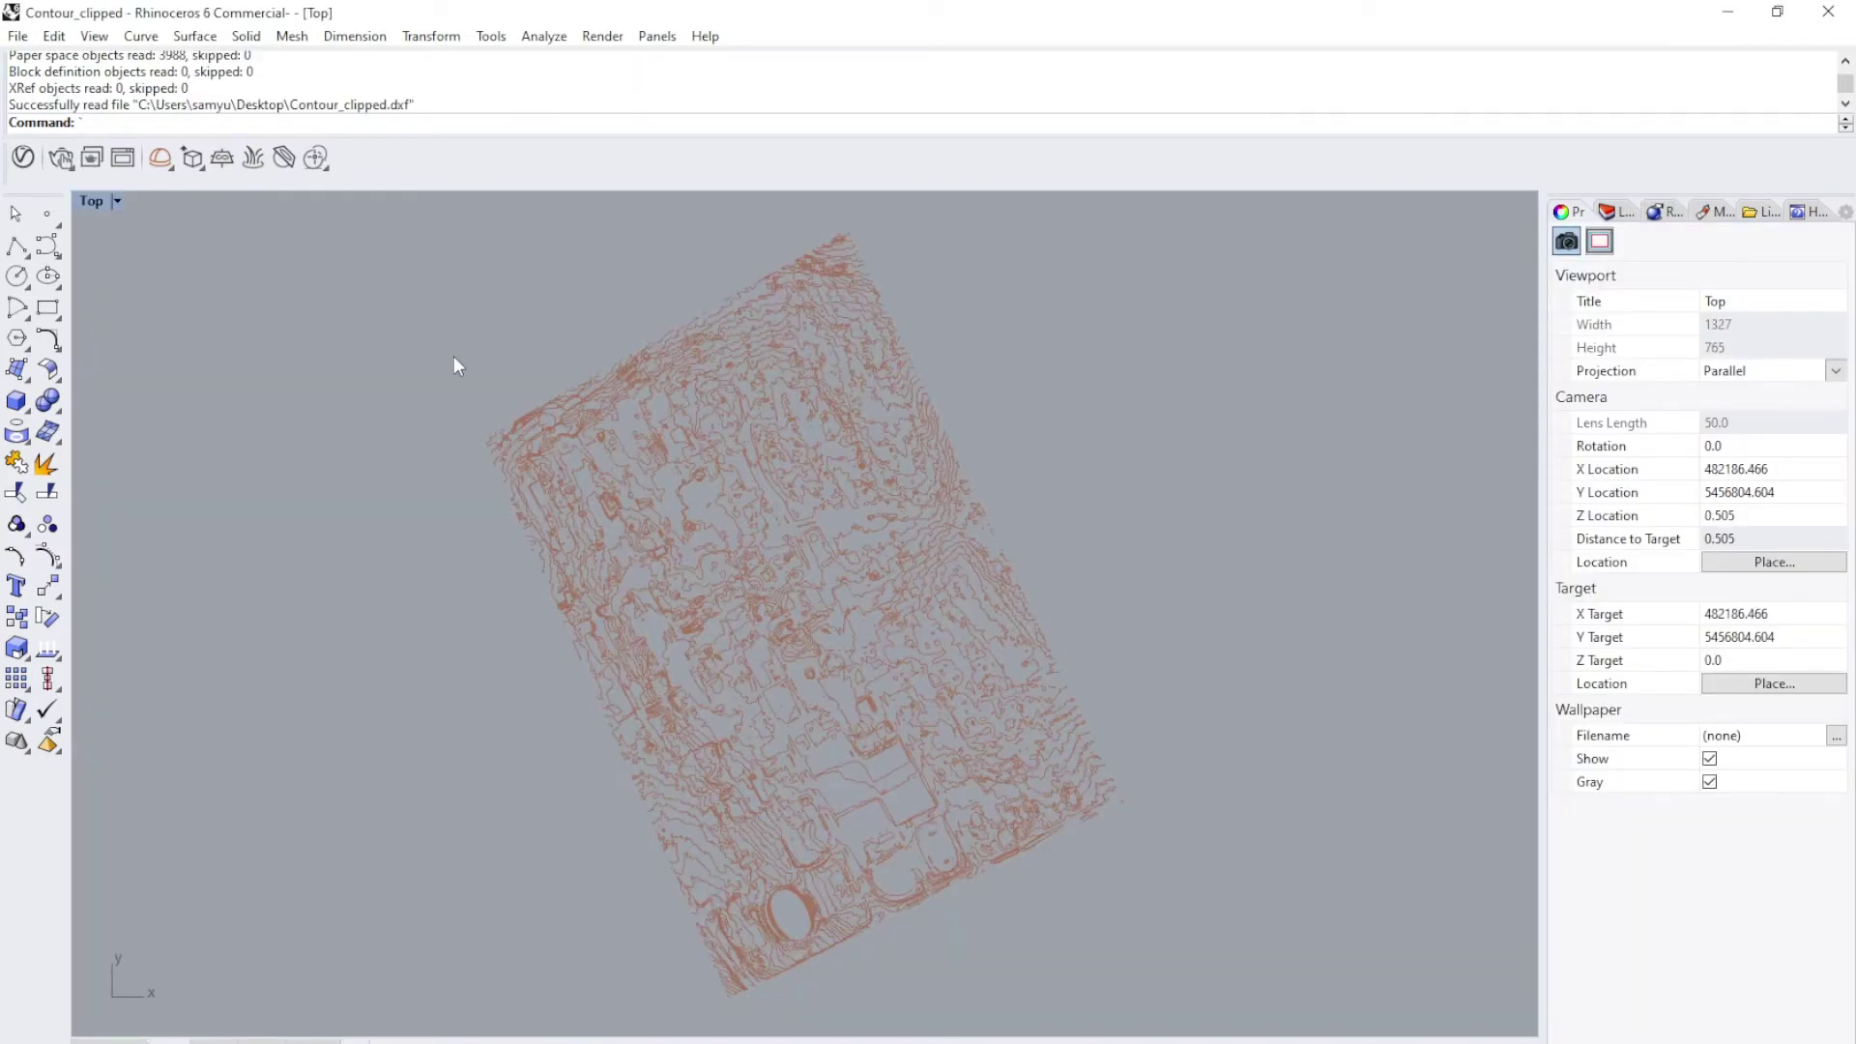
{"action": "scroll", "coordinate": [763, 580], "scroll_direction": "up", "scroll_amount": 3}
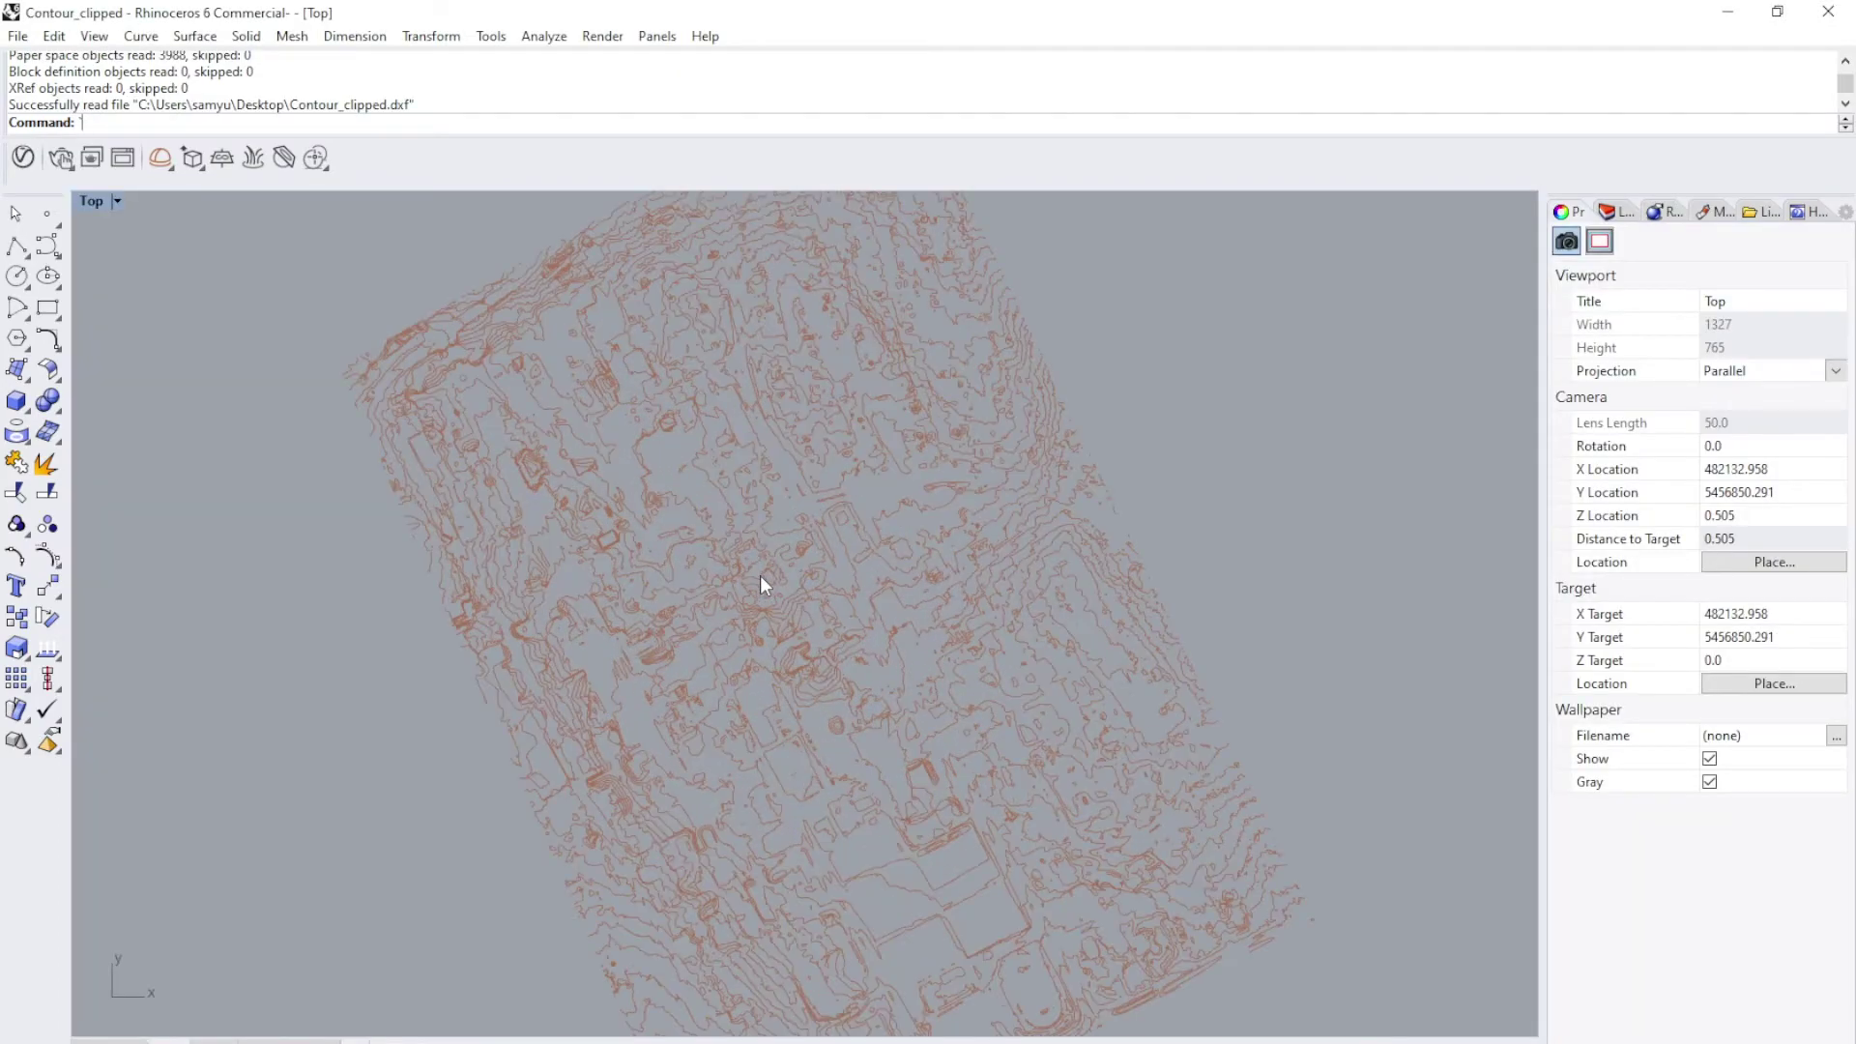
{"action": "middle_click", "coordinate": [664, 636]}
{"action": "left_click_drag", "start_coordinate": [1227, 432], "coordinate": [1221, 551]}
{"action": "left_click", "coordinate": [915, 505]}
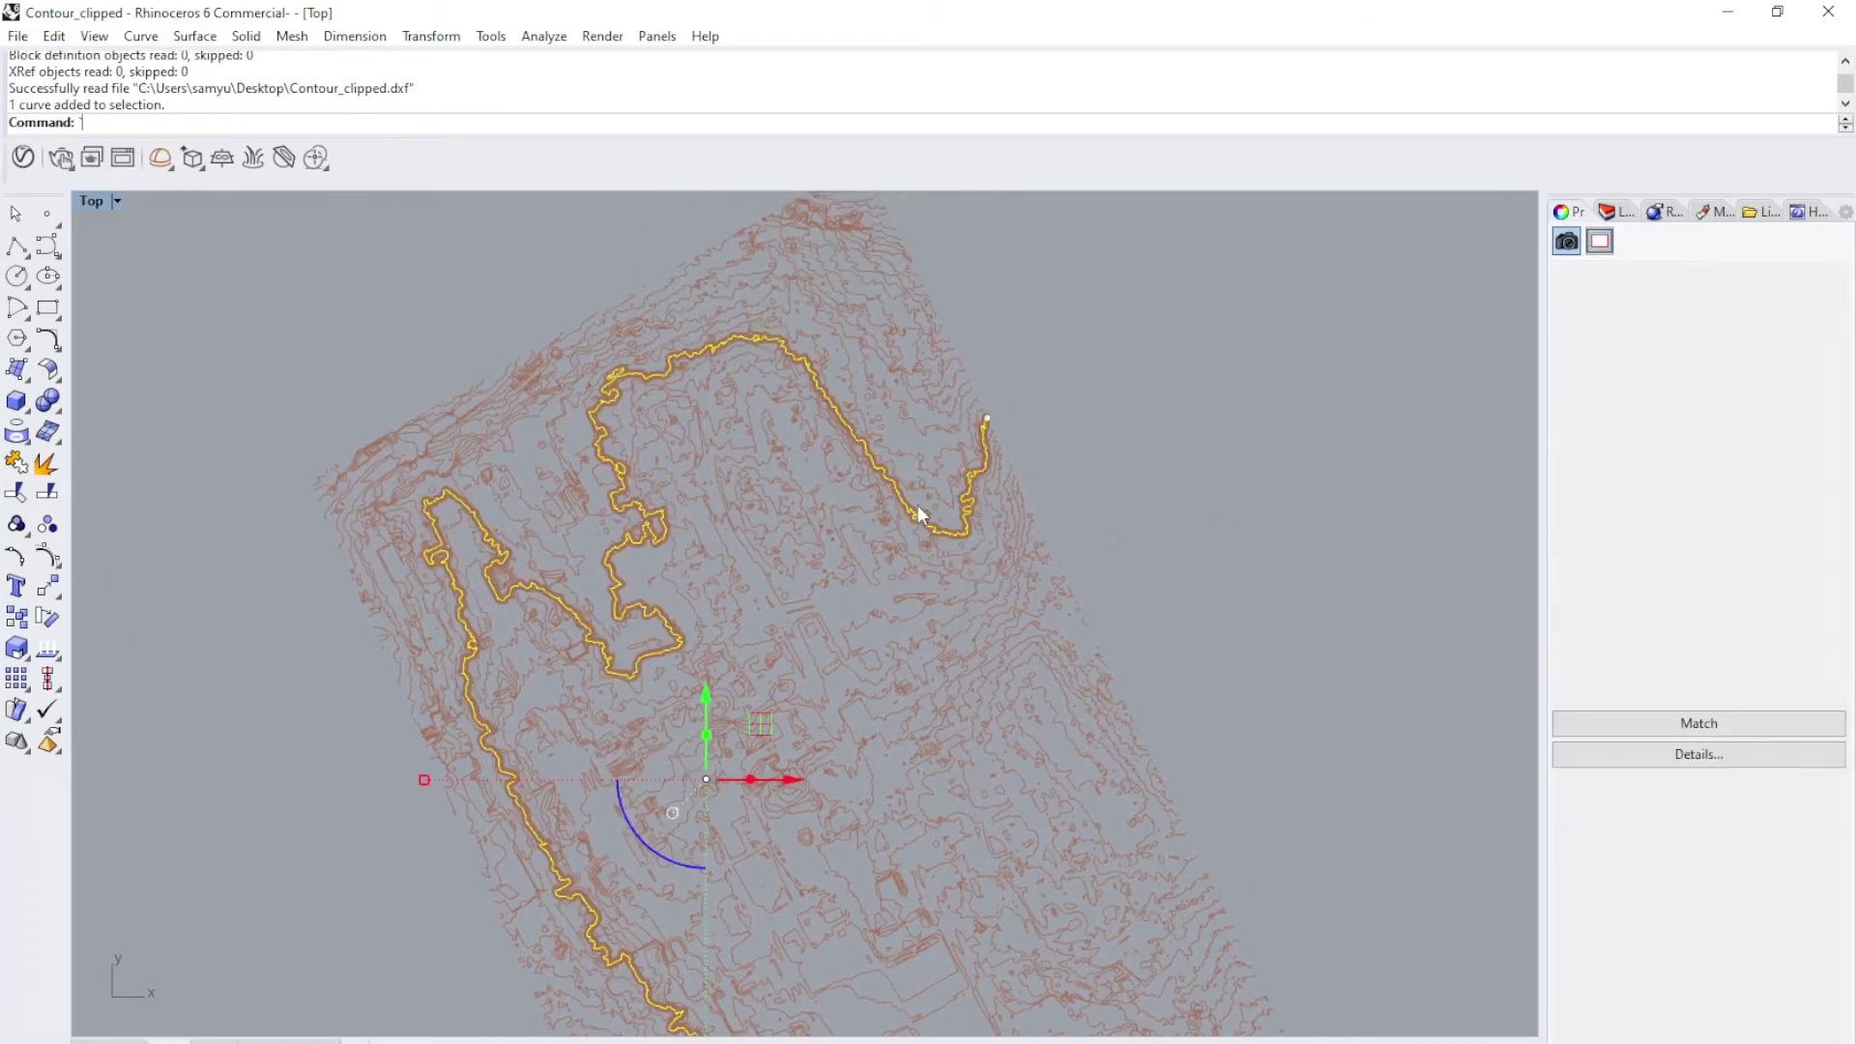
{"action": "left_click", "coordinate": [1119, 367]}
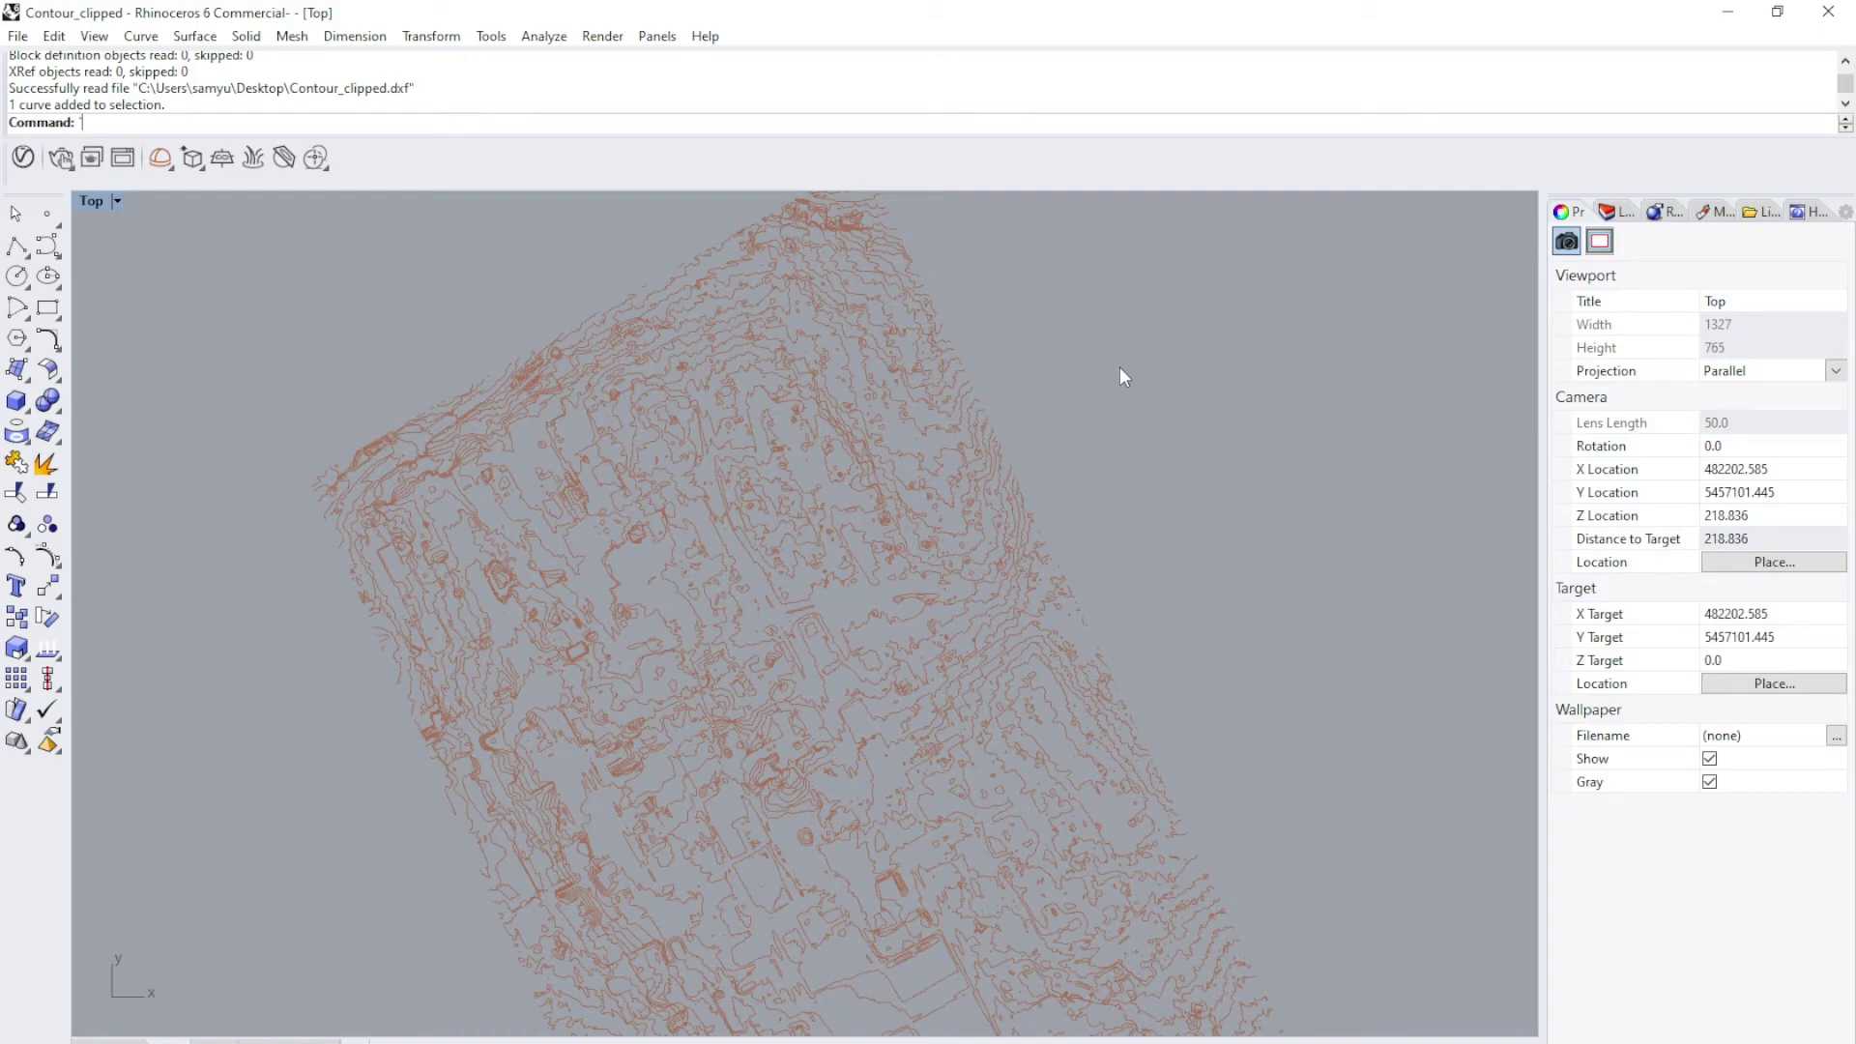
{"action": "scroll", "coordinate": [1122, 371], "scroll_direction": "down", "scroll_amount": 2}
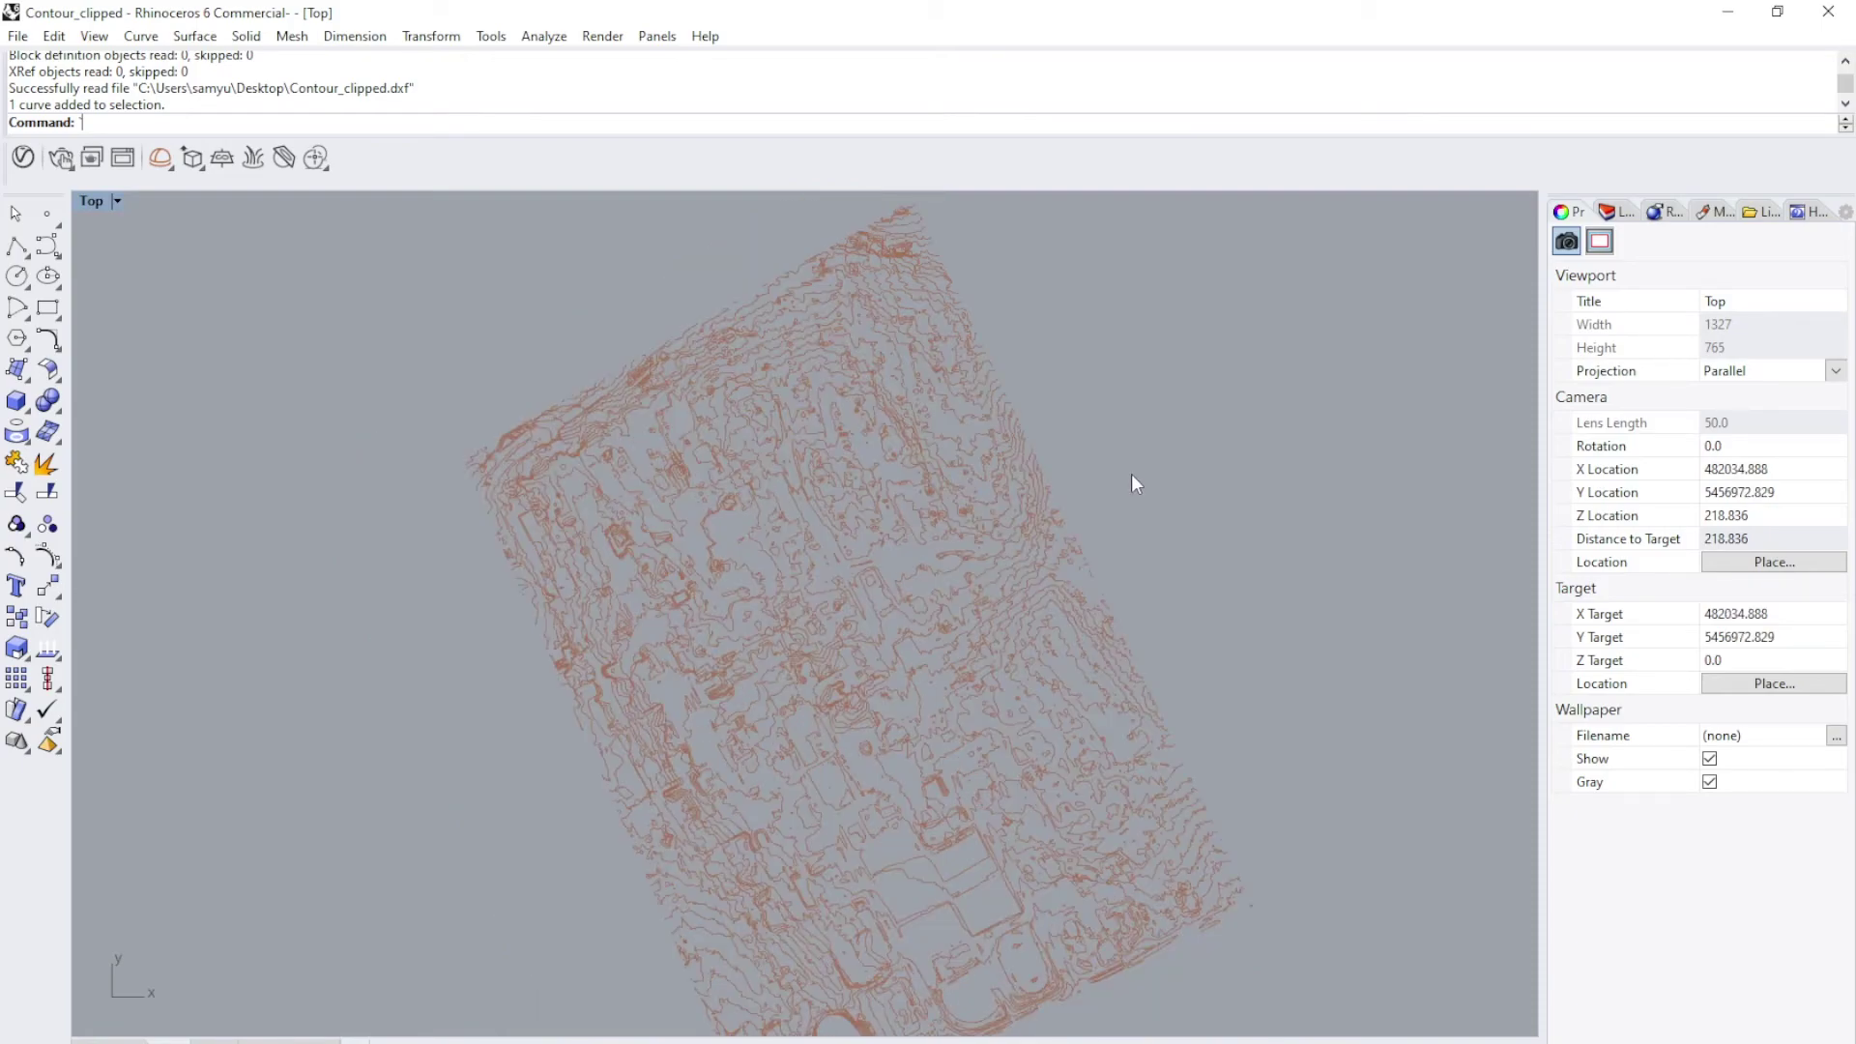